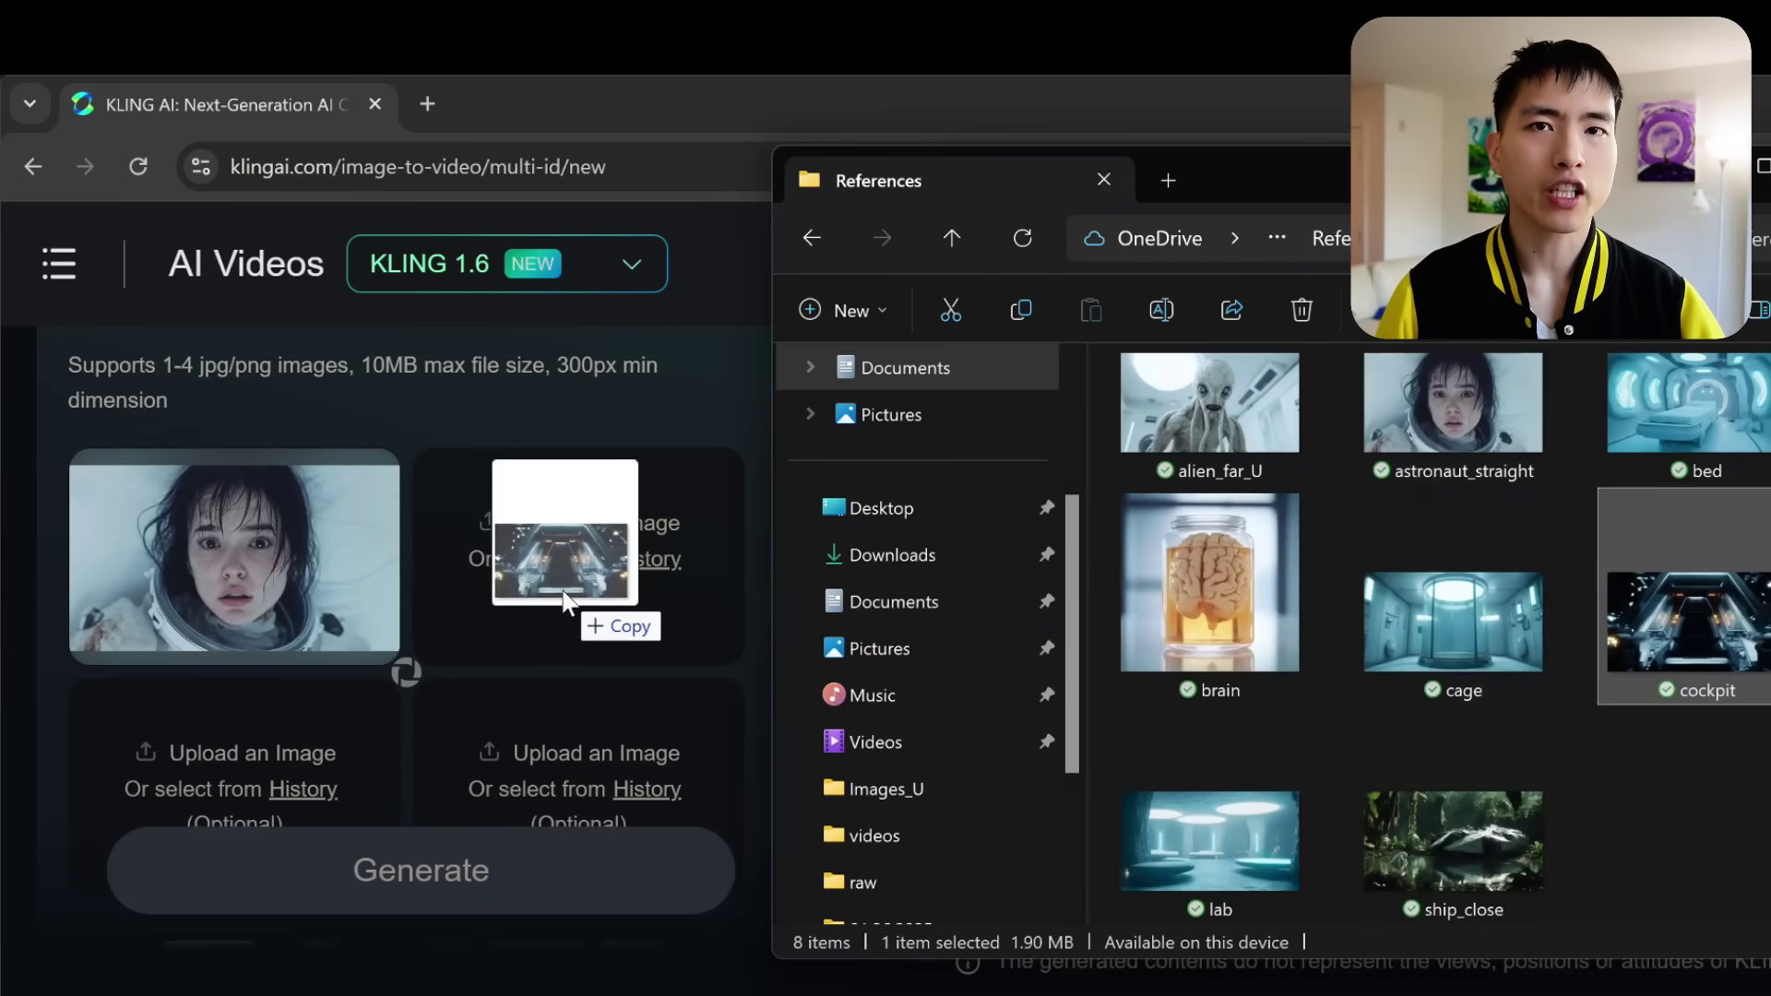
- Add the cockpit image as the second element next to astronaut_straight
left_click_drag(581, 599, 561, 585)
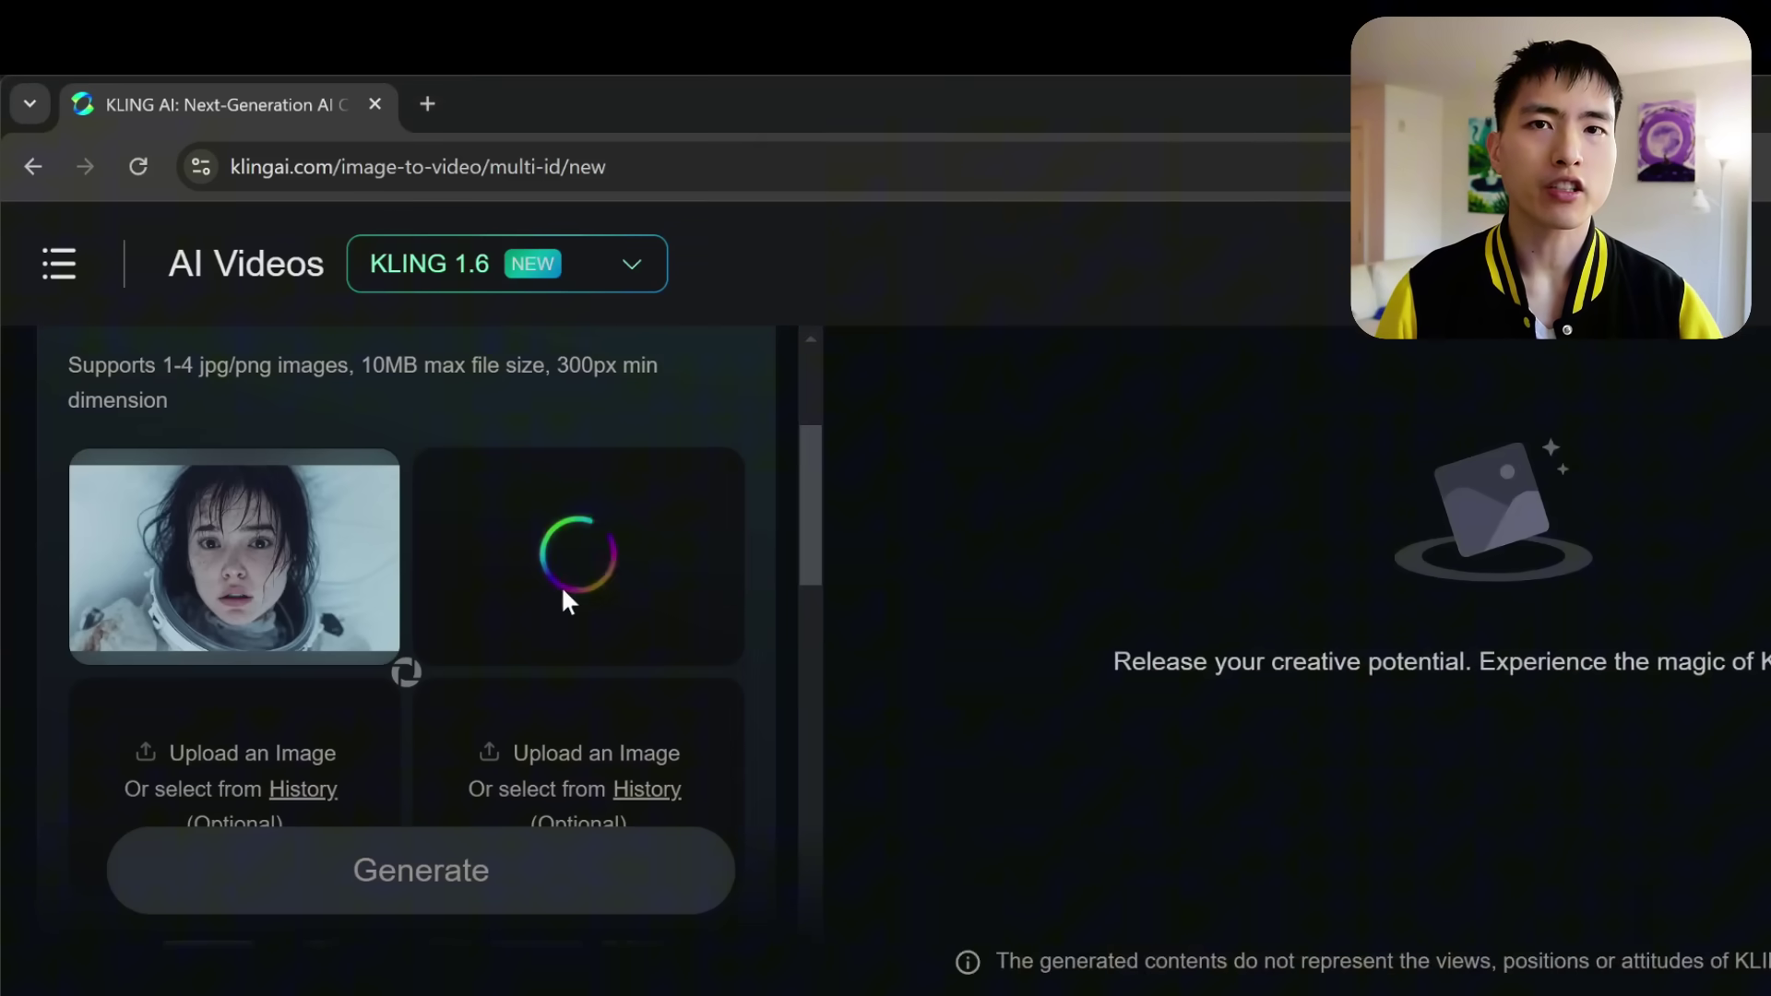
key("ctrl+plus")
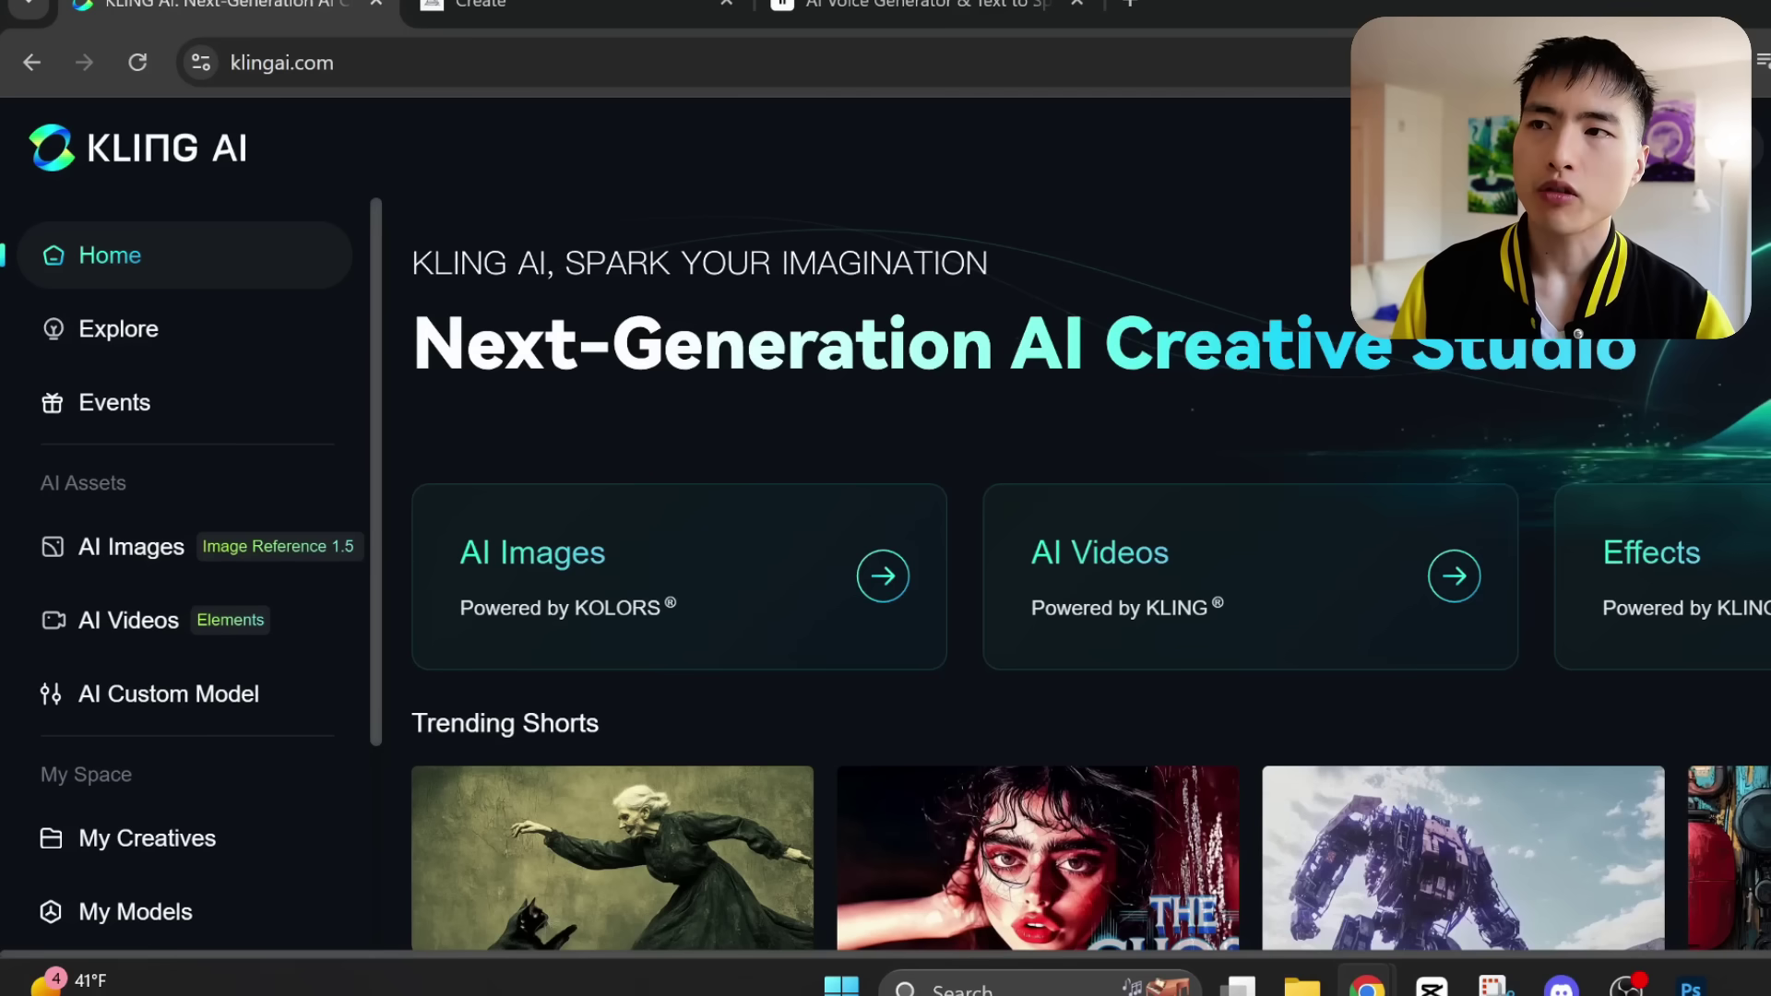
- Start an Image to Video Frames clip with planet_U as its start frame
left_click(1271, 609)
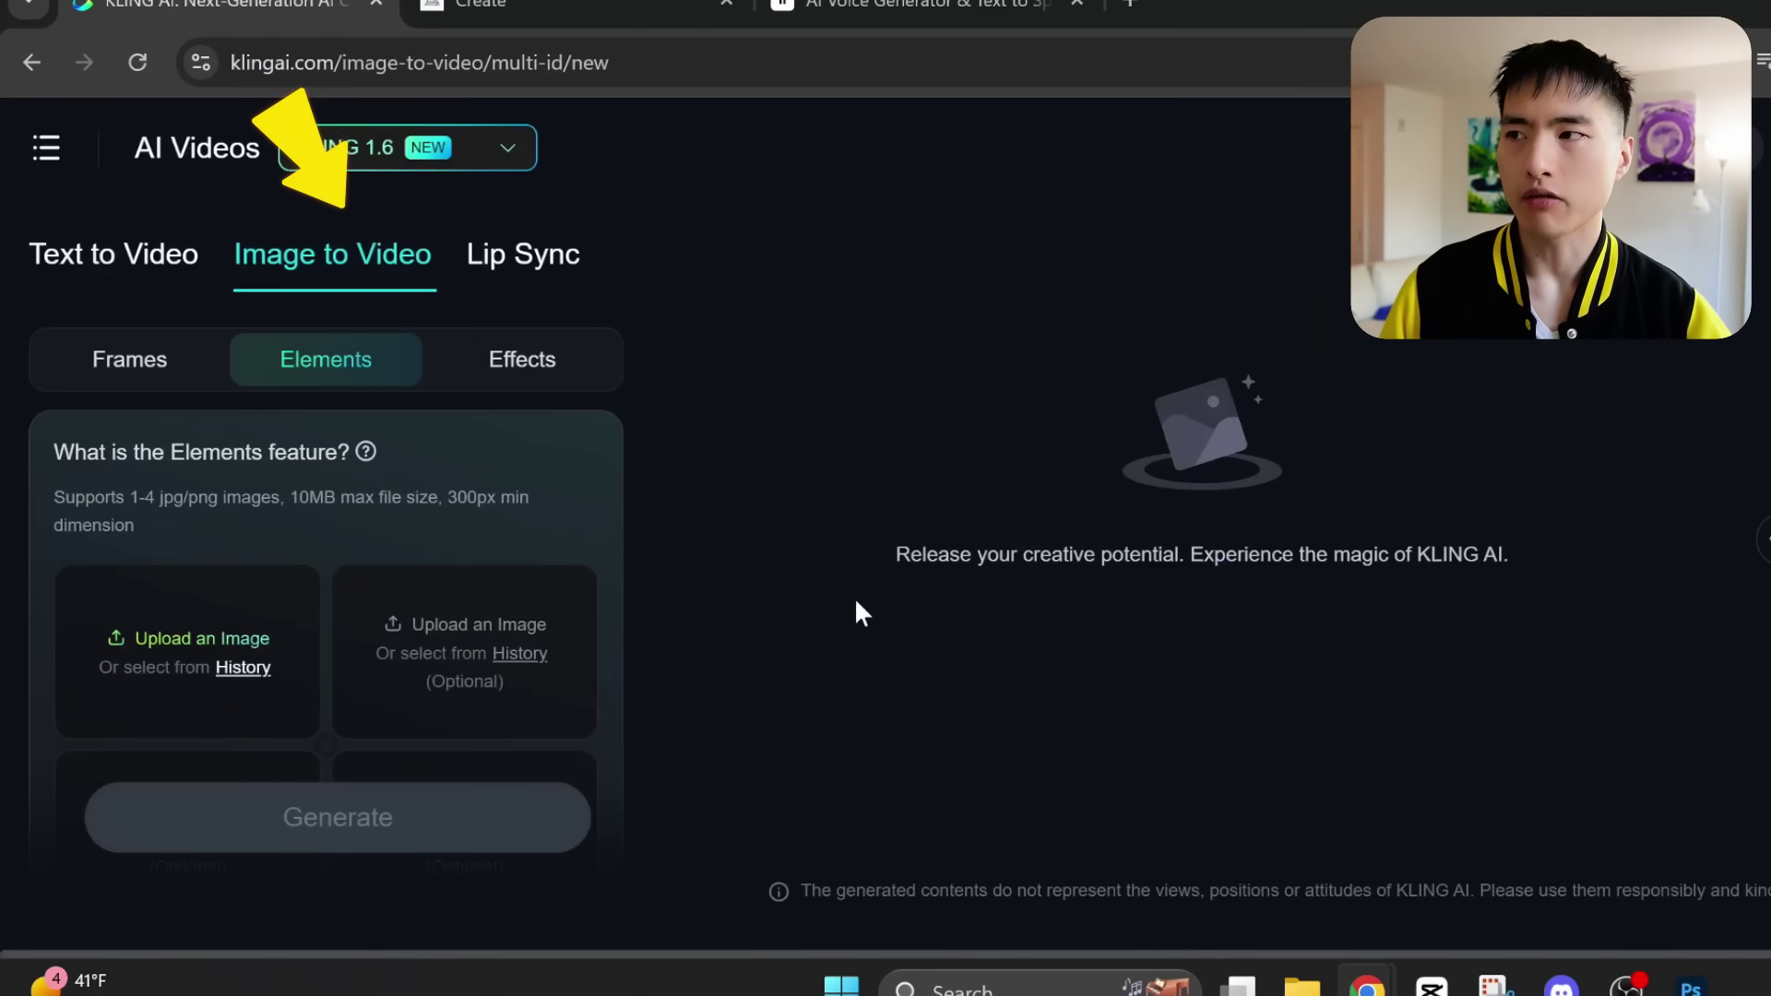
key("ctrl+plus")
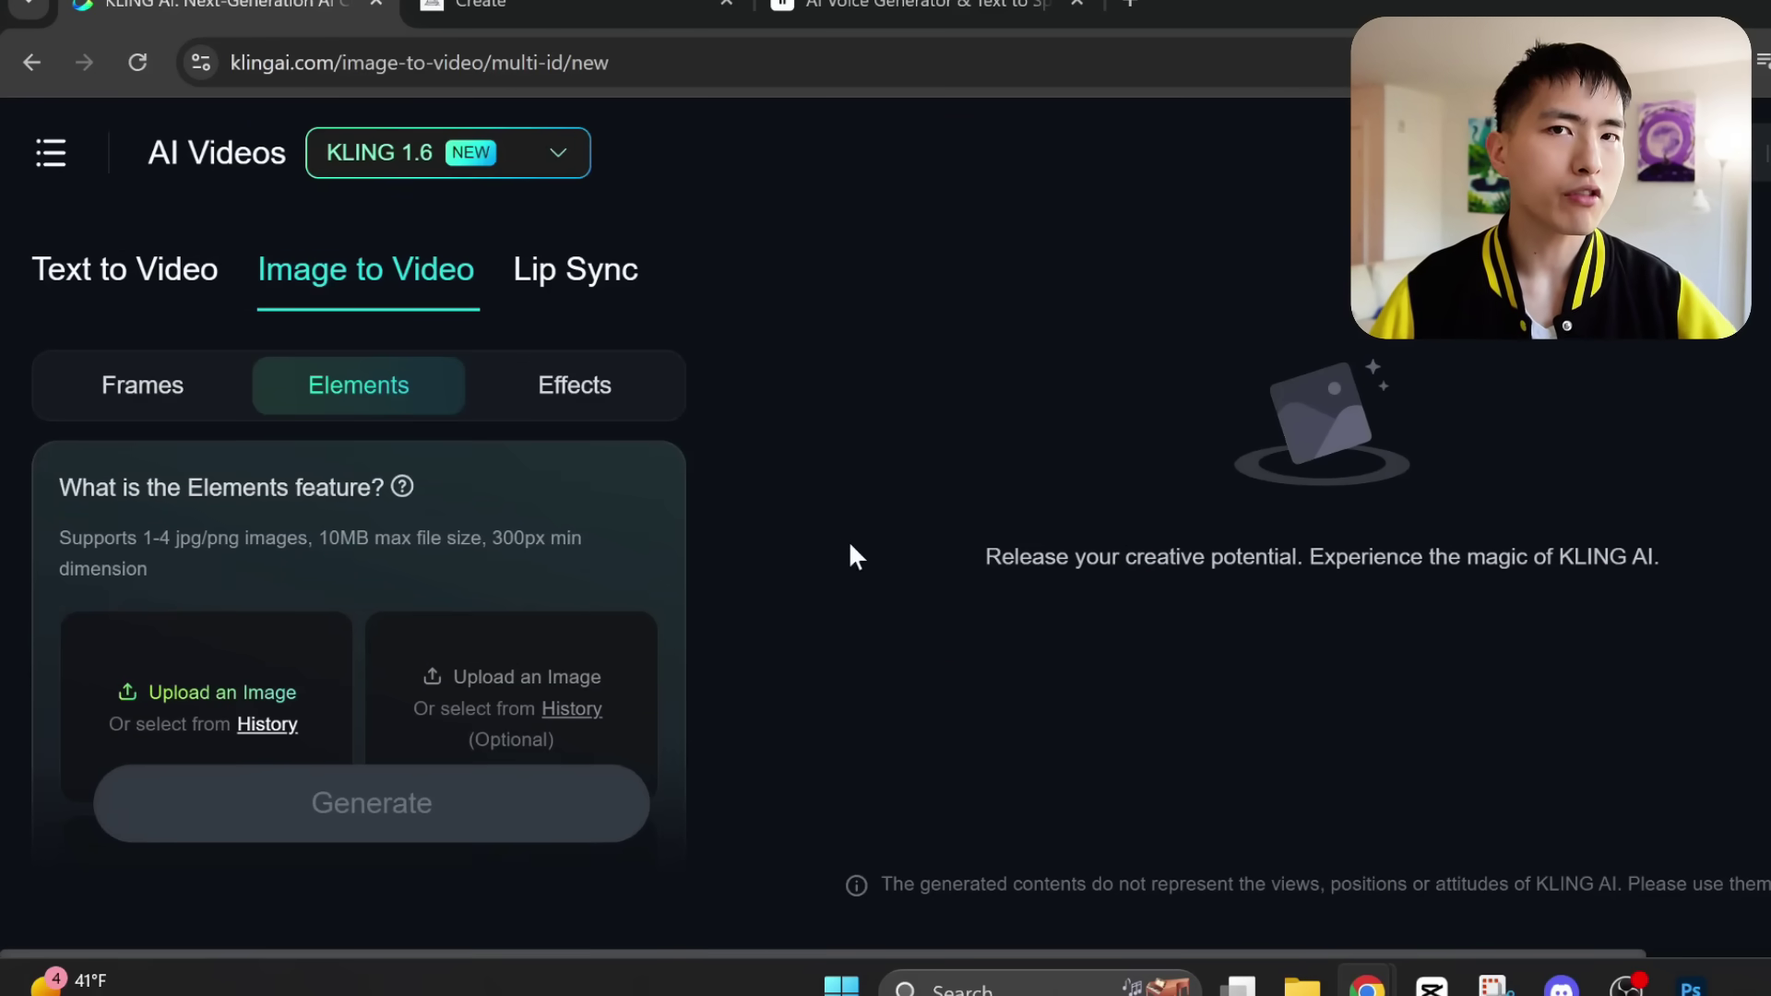
left_click(153, 396)
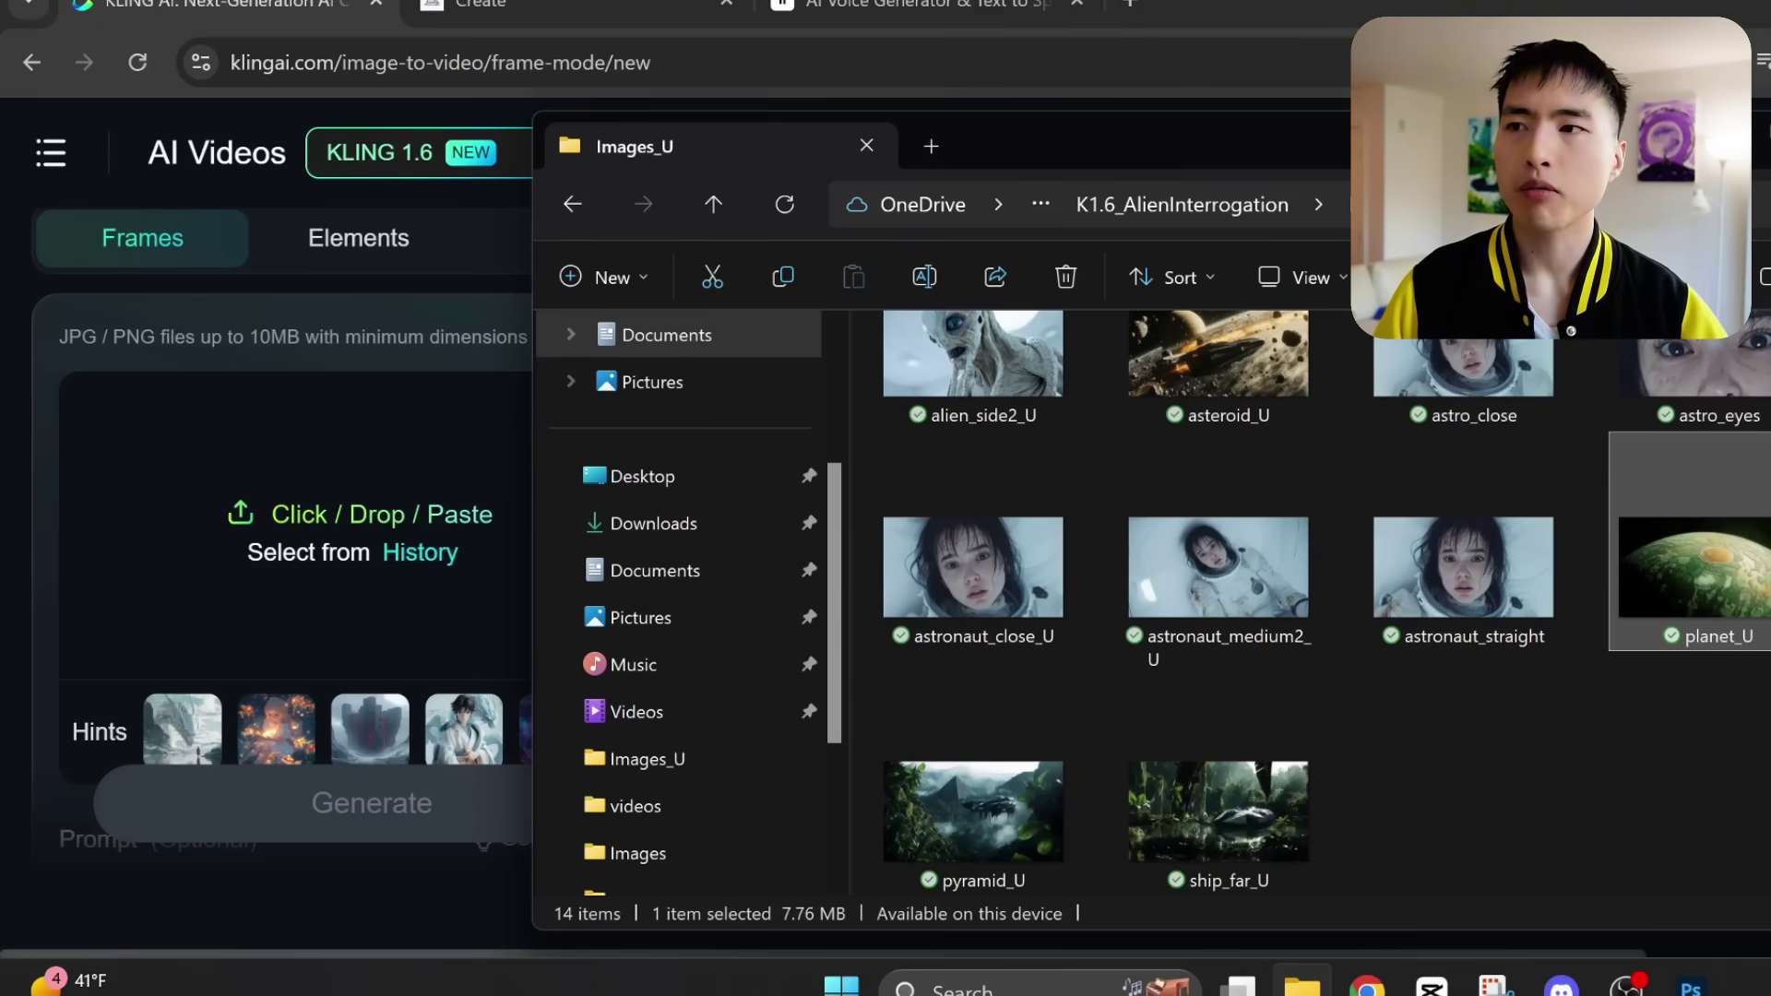
left_click_drag(1766, 599, 1680, 605)
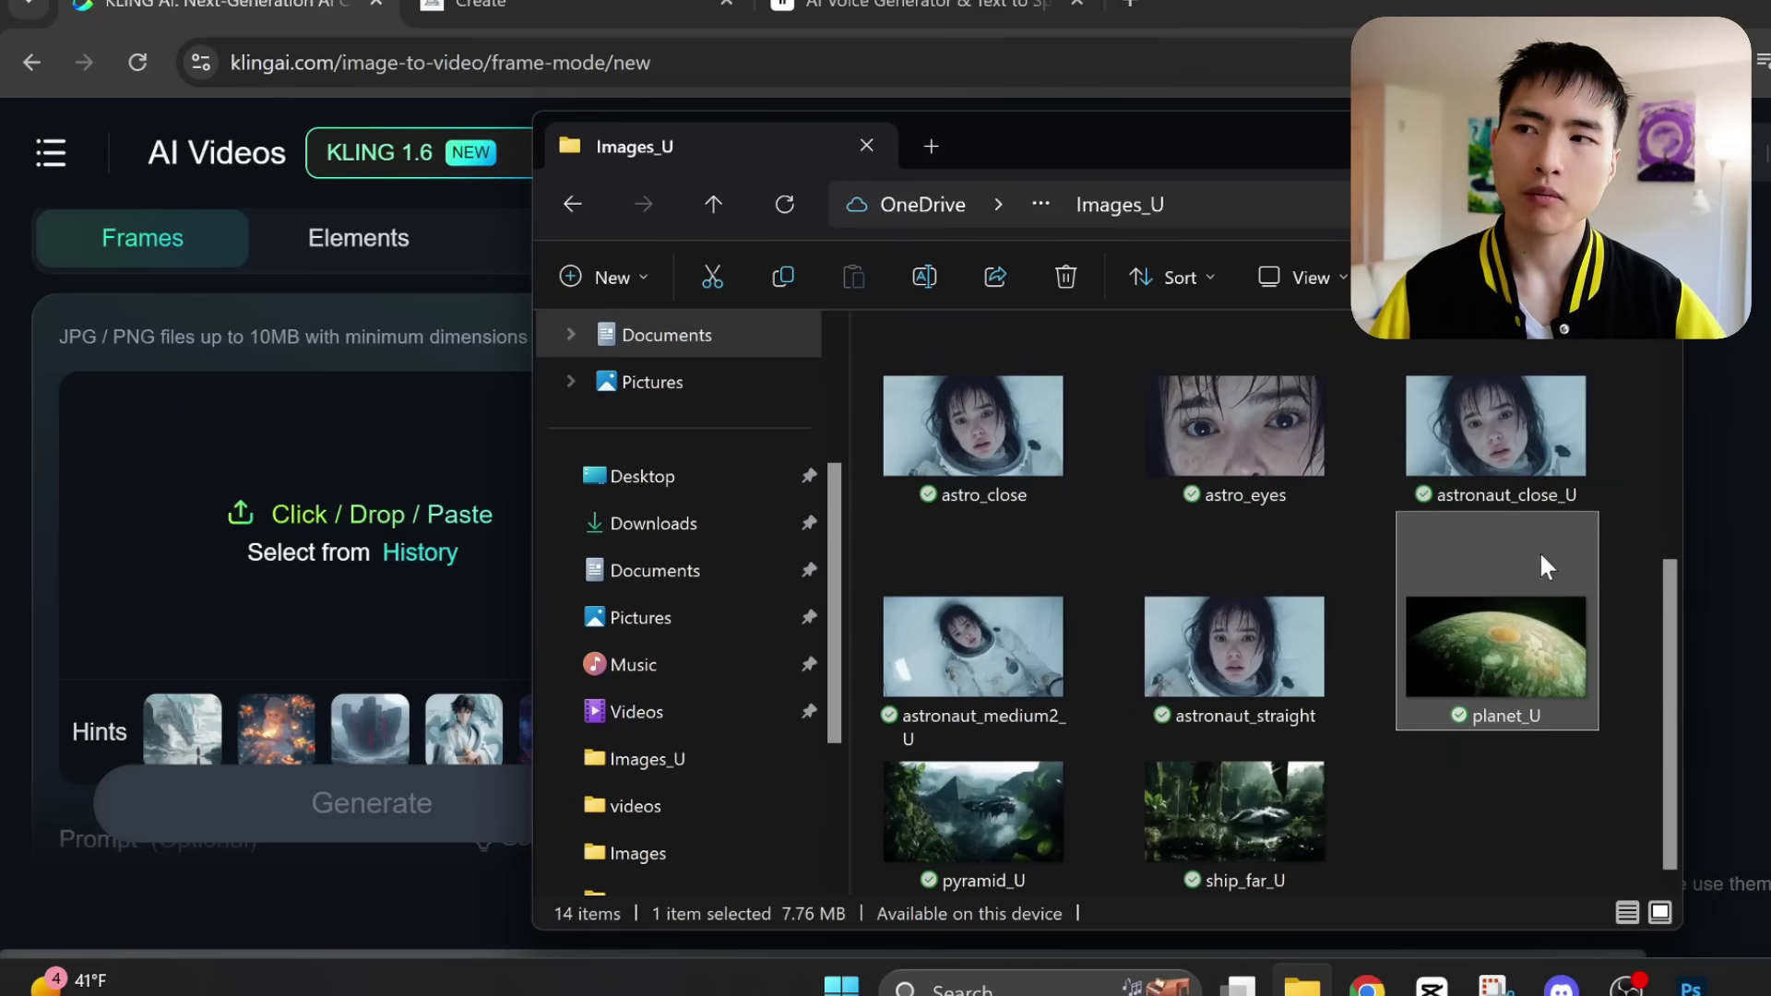
left_click_drag(1551, 646, 257, 509)
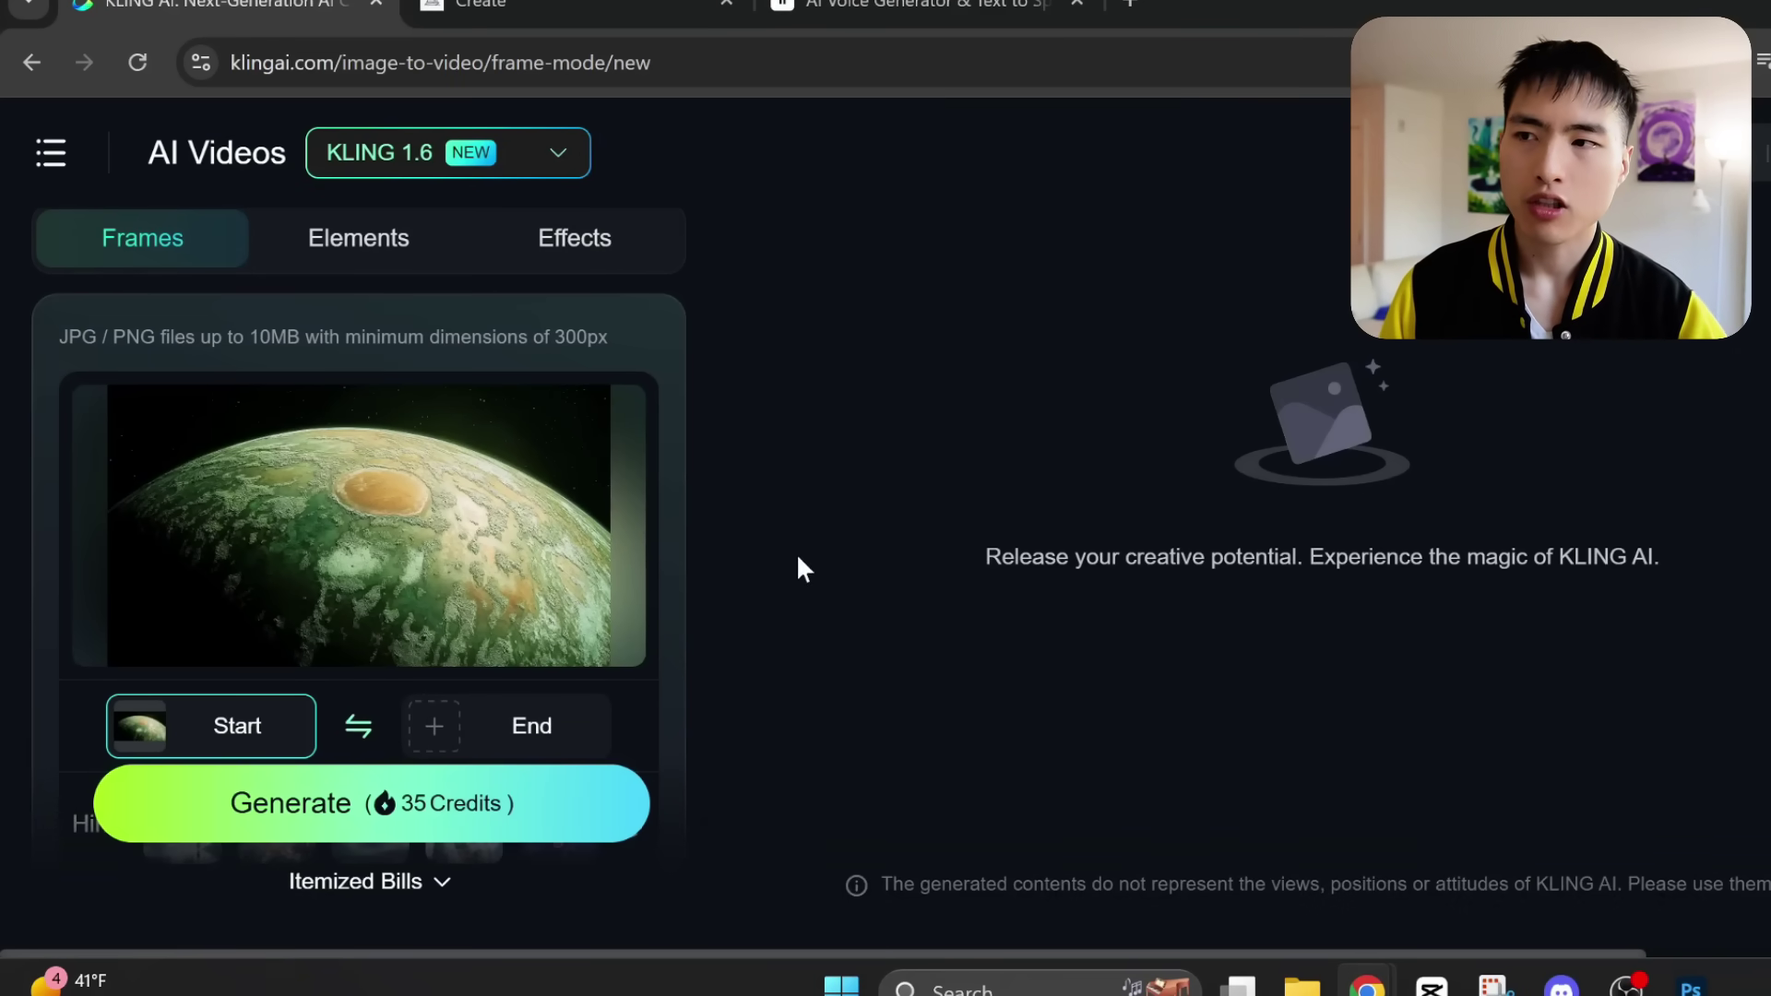
- Write the prompt for a slowly rotating, muted-colour green planet
scroll(610, 544, "down", 5)
scroll(609, 535, "down", 2)
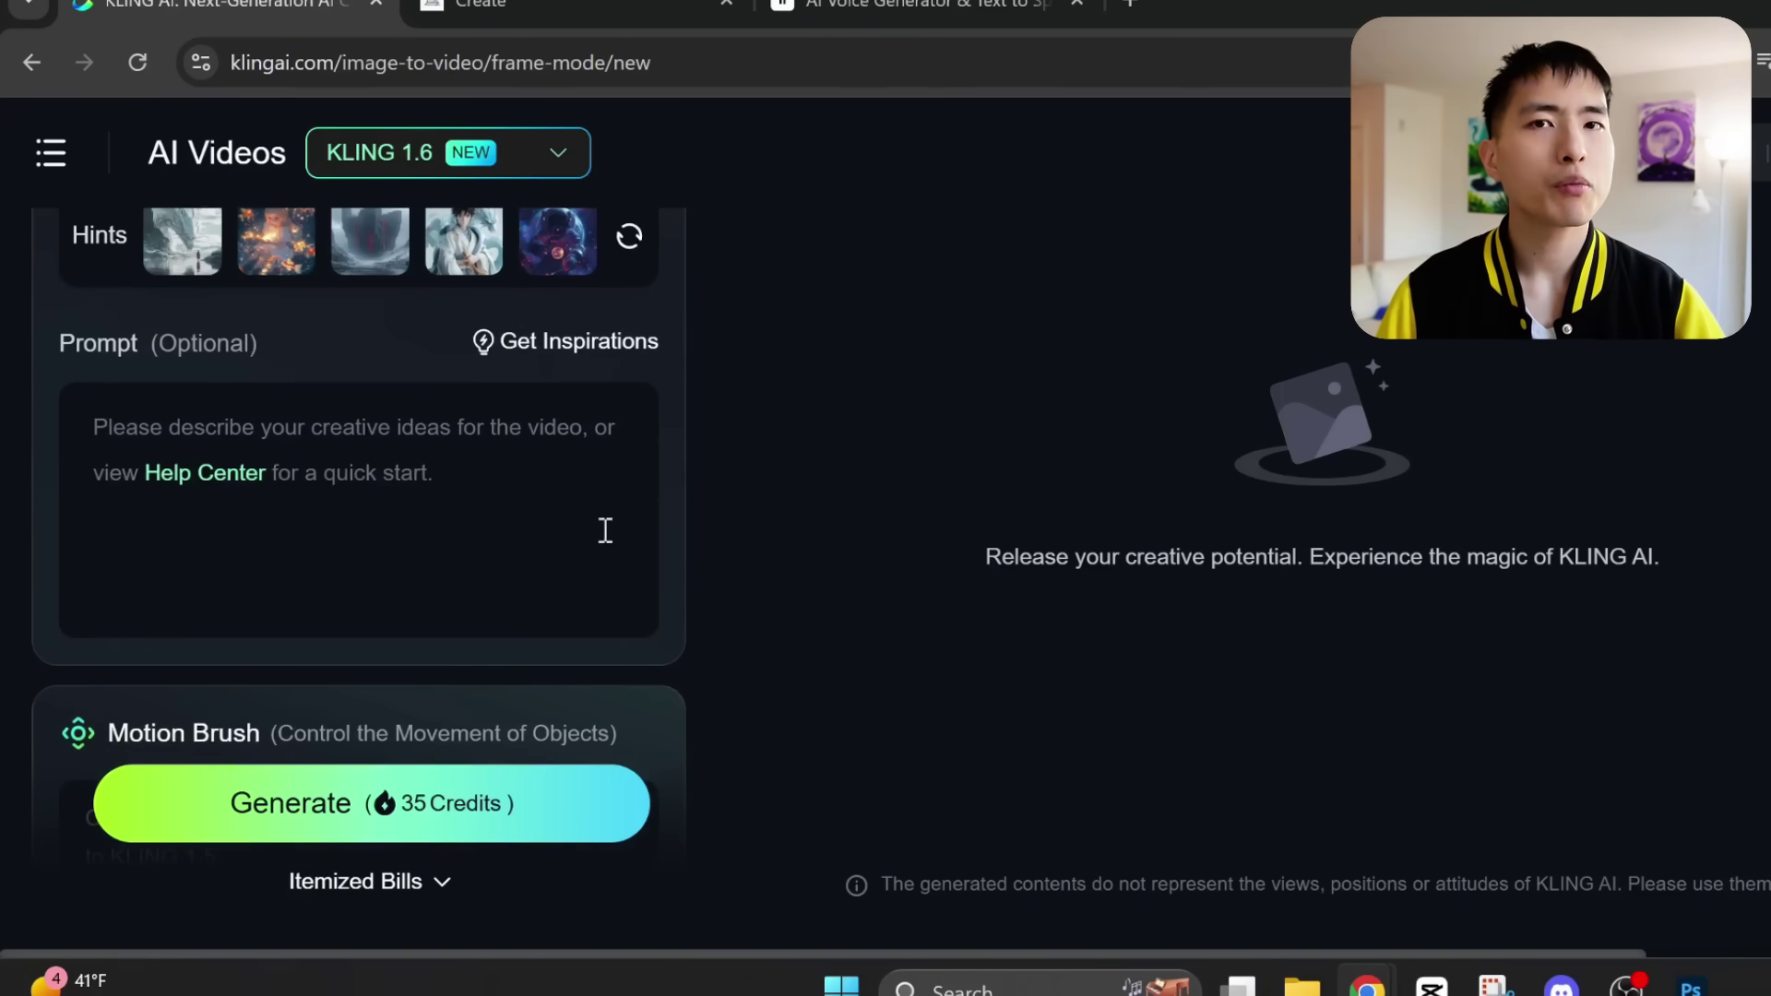
left_click(450, 533)
key("ctrl+plus")
key("ctrl+plus")
key("ctrl+plus")
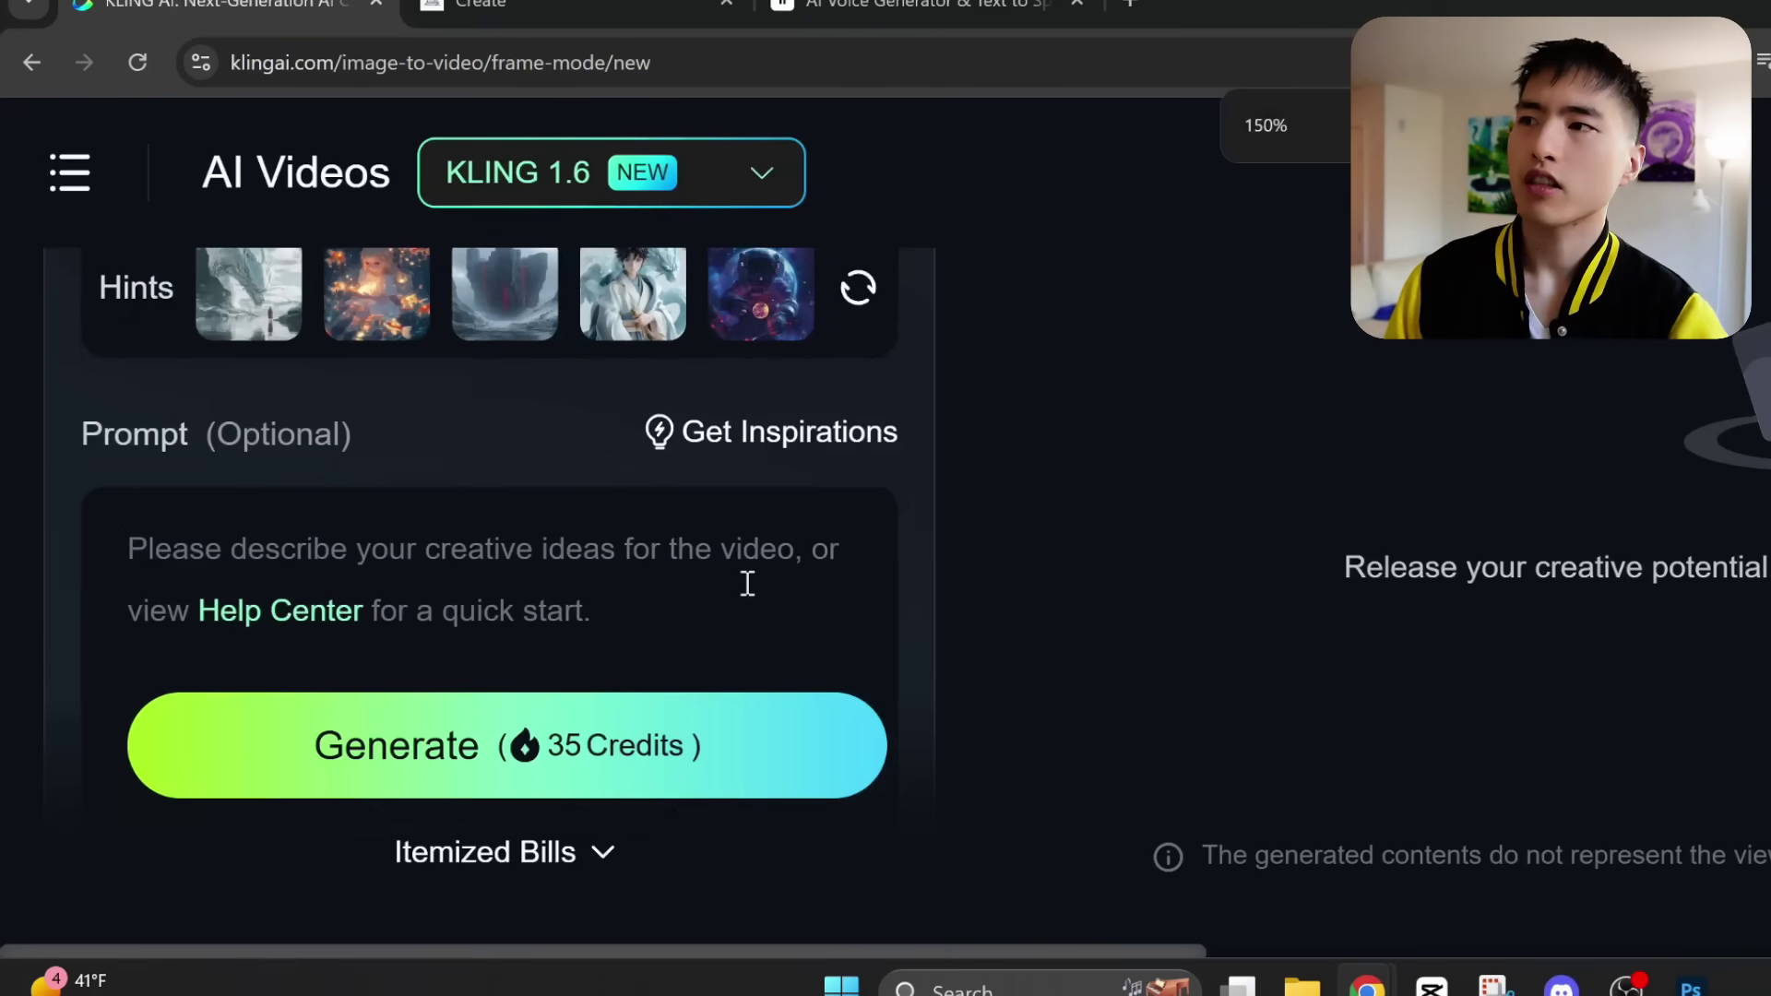
scroll(743, 585, "down", 2)
type("t")
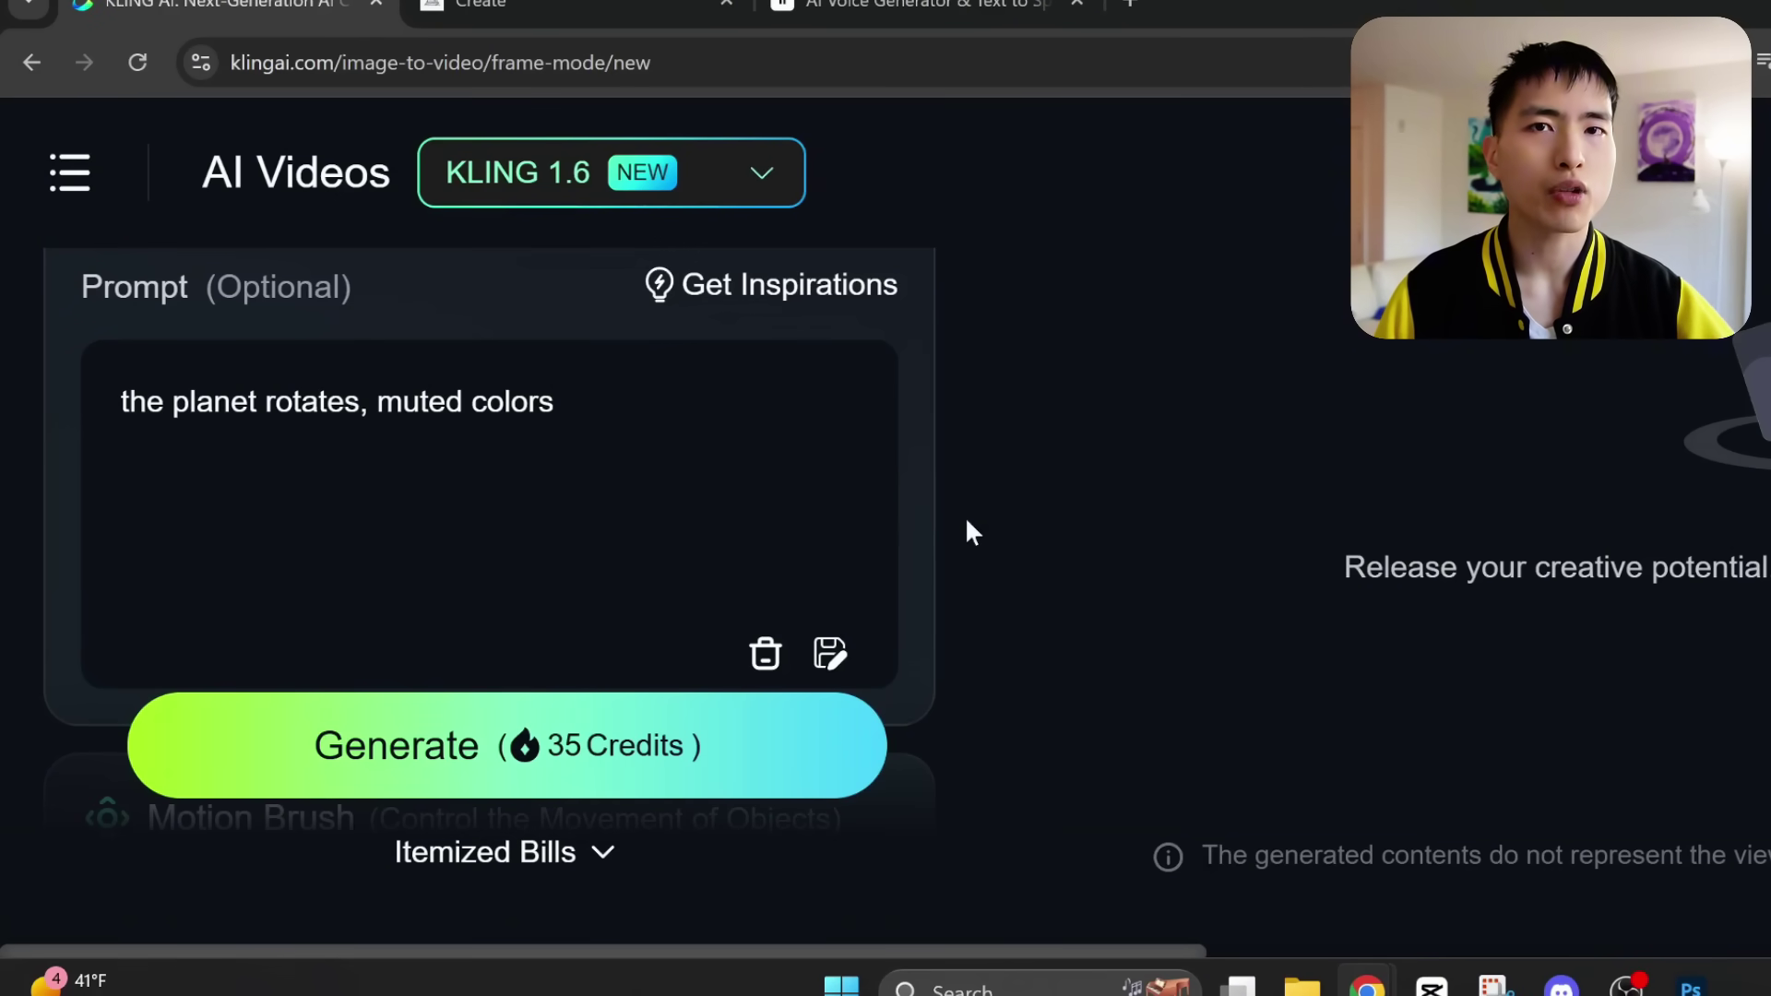
- Choose Professional Mode, 0.7 relevance and a 5s duration for the planet clip
scroll(964, 532, "down", 5)
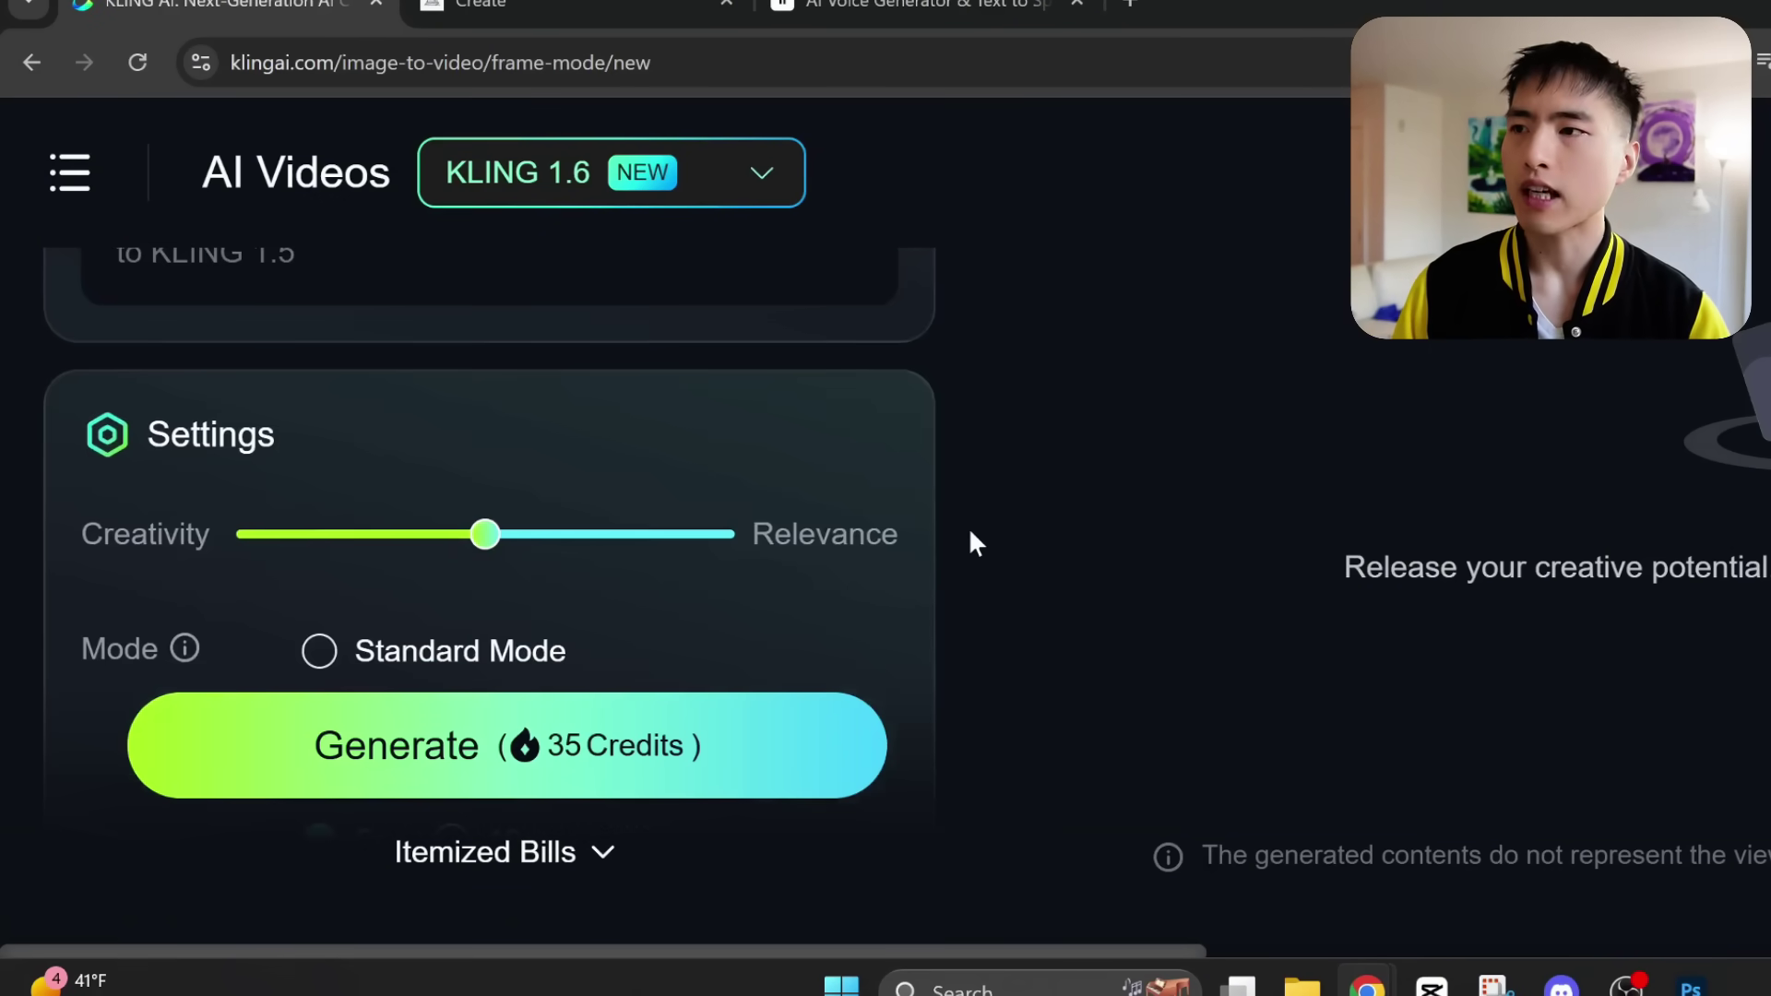
scroll(968, 544, "down", 3)
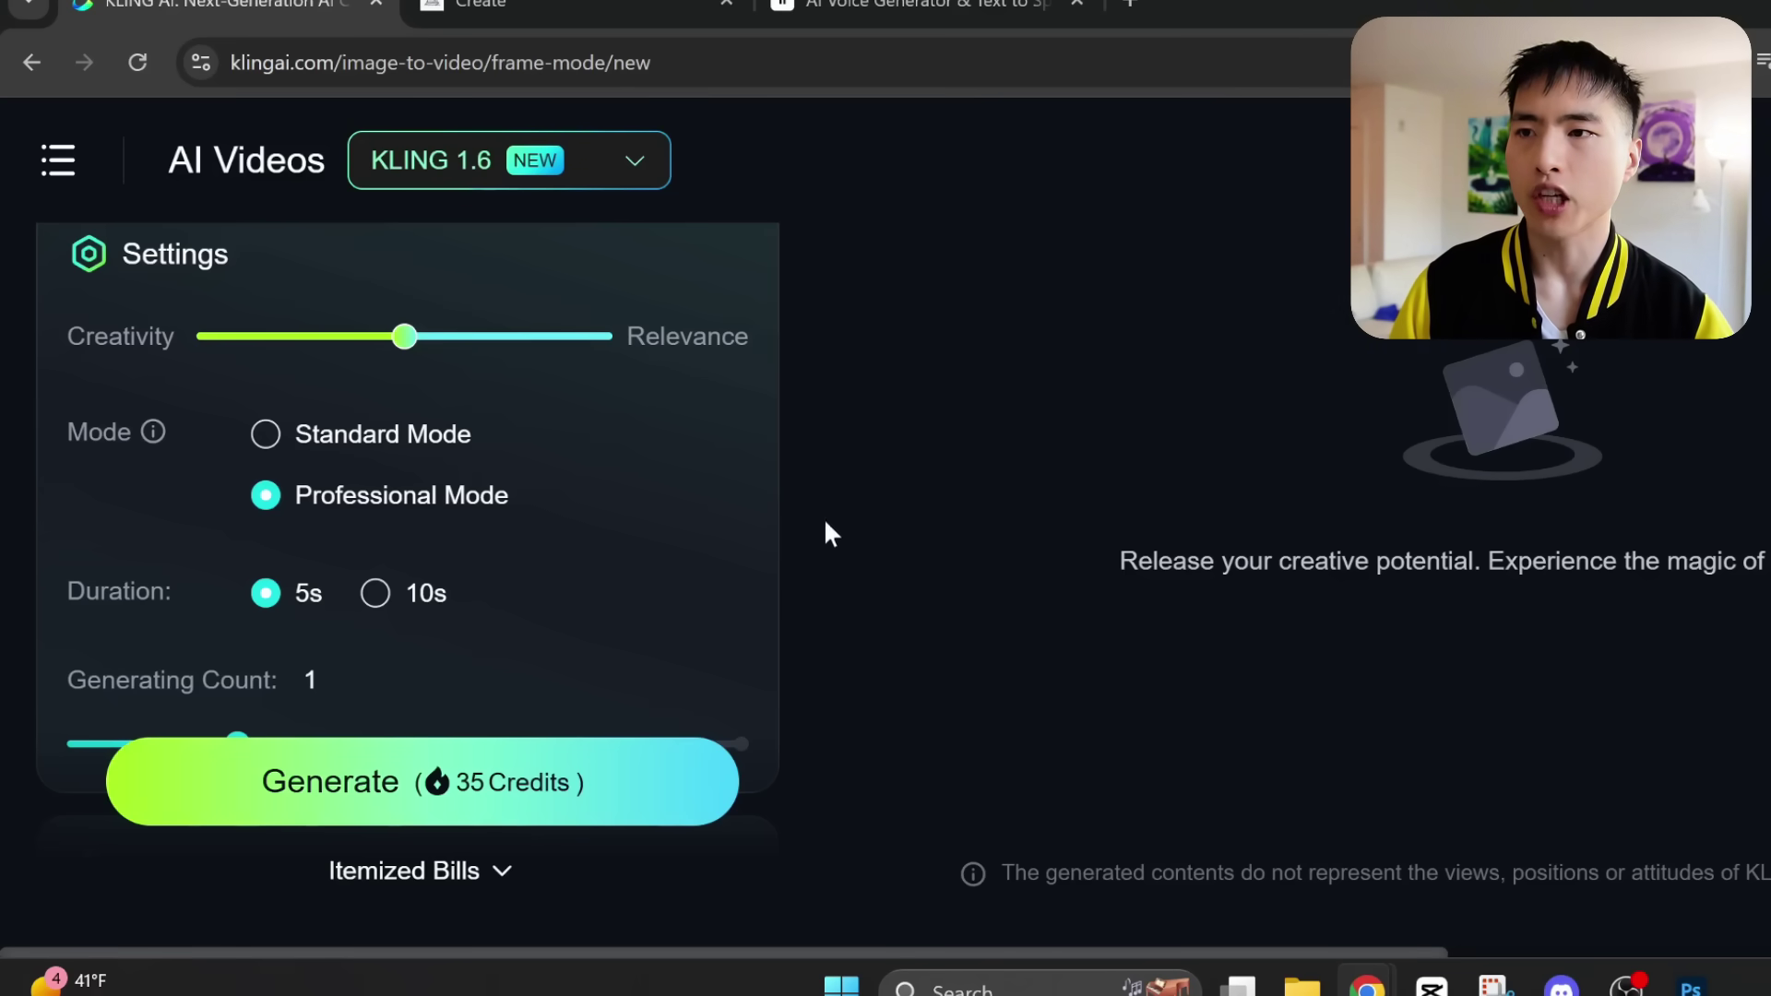
mouse_move(447, 514)
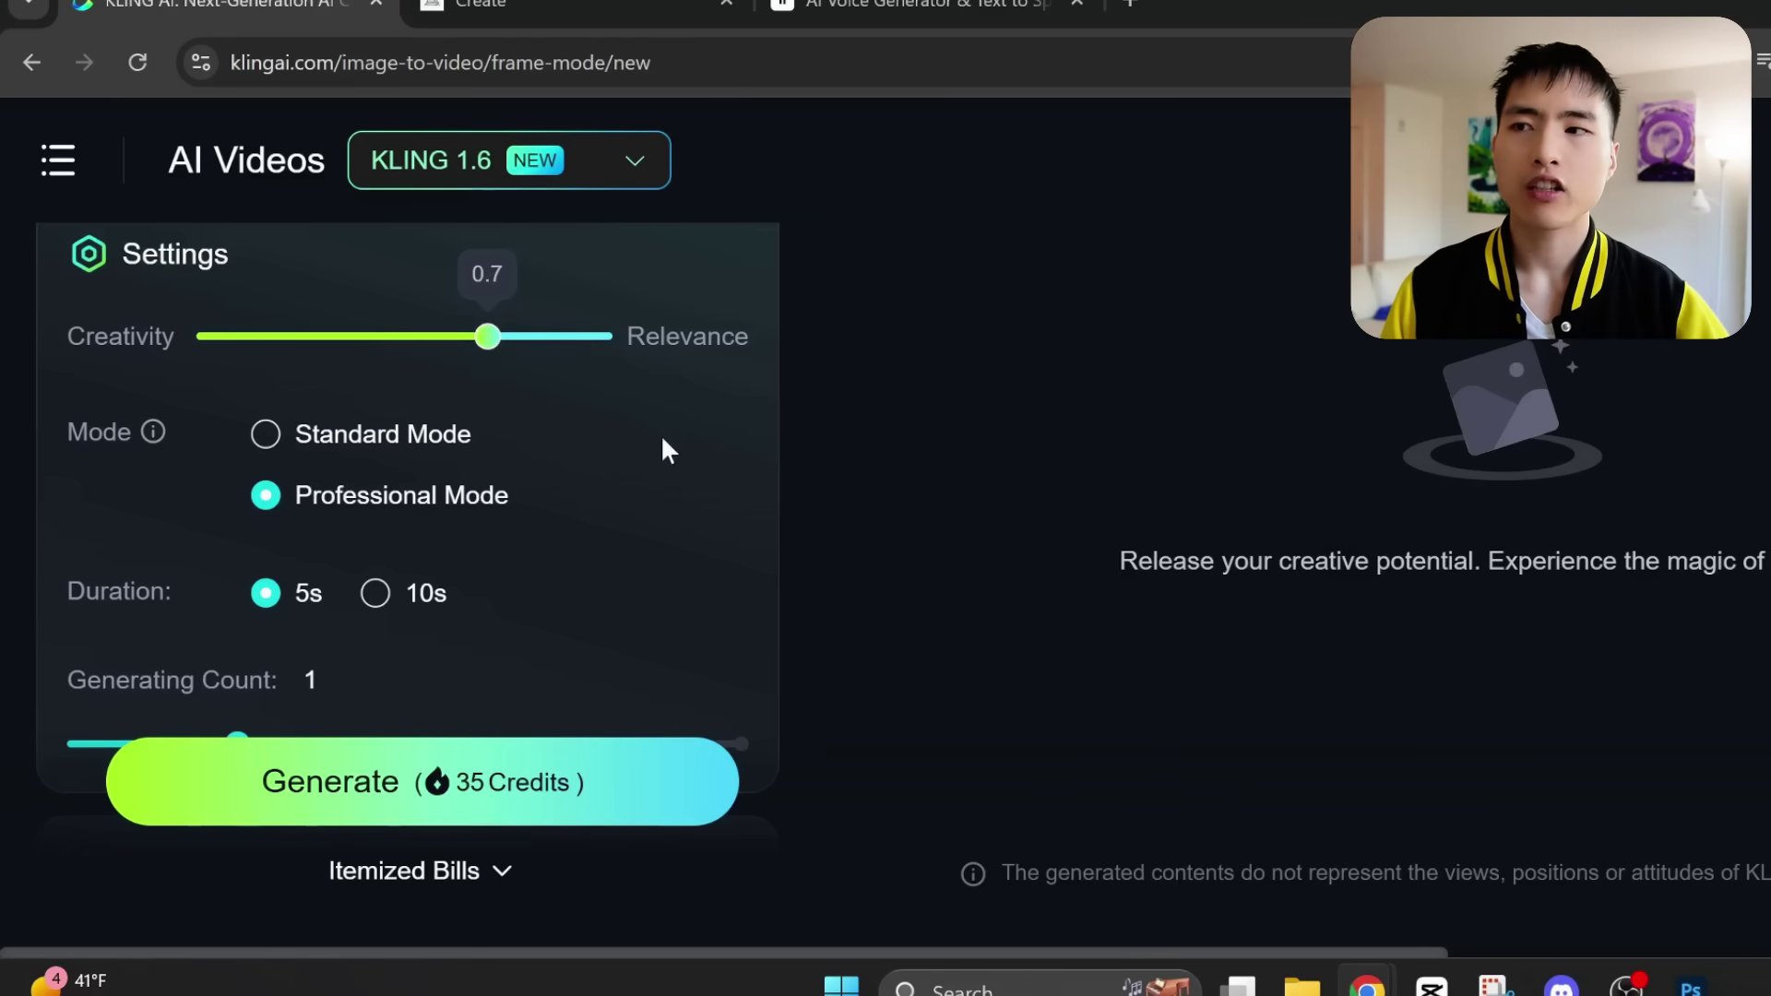
scroll(664, 441, "down", 3)
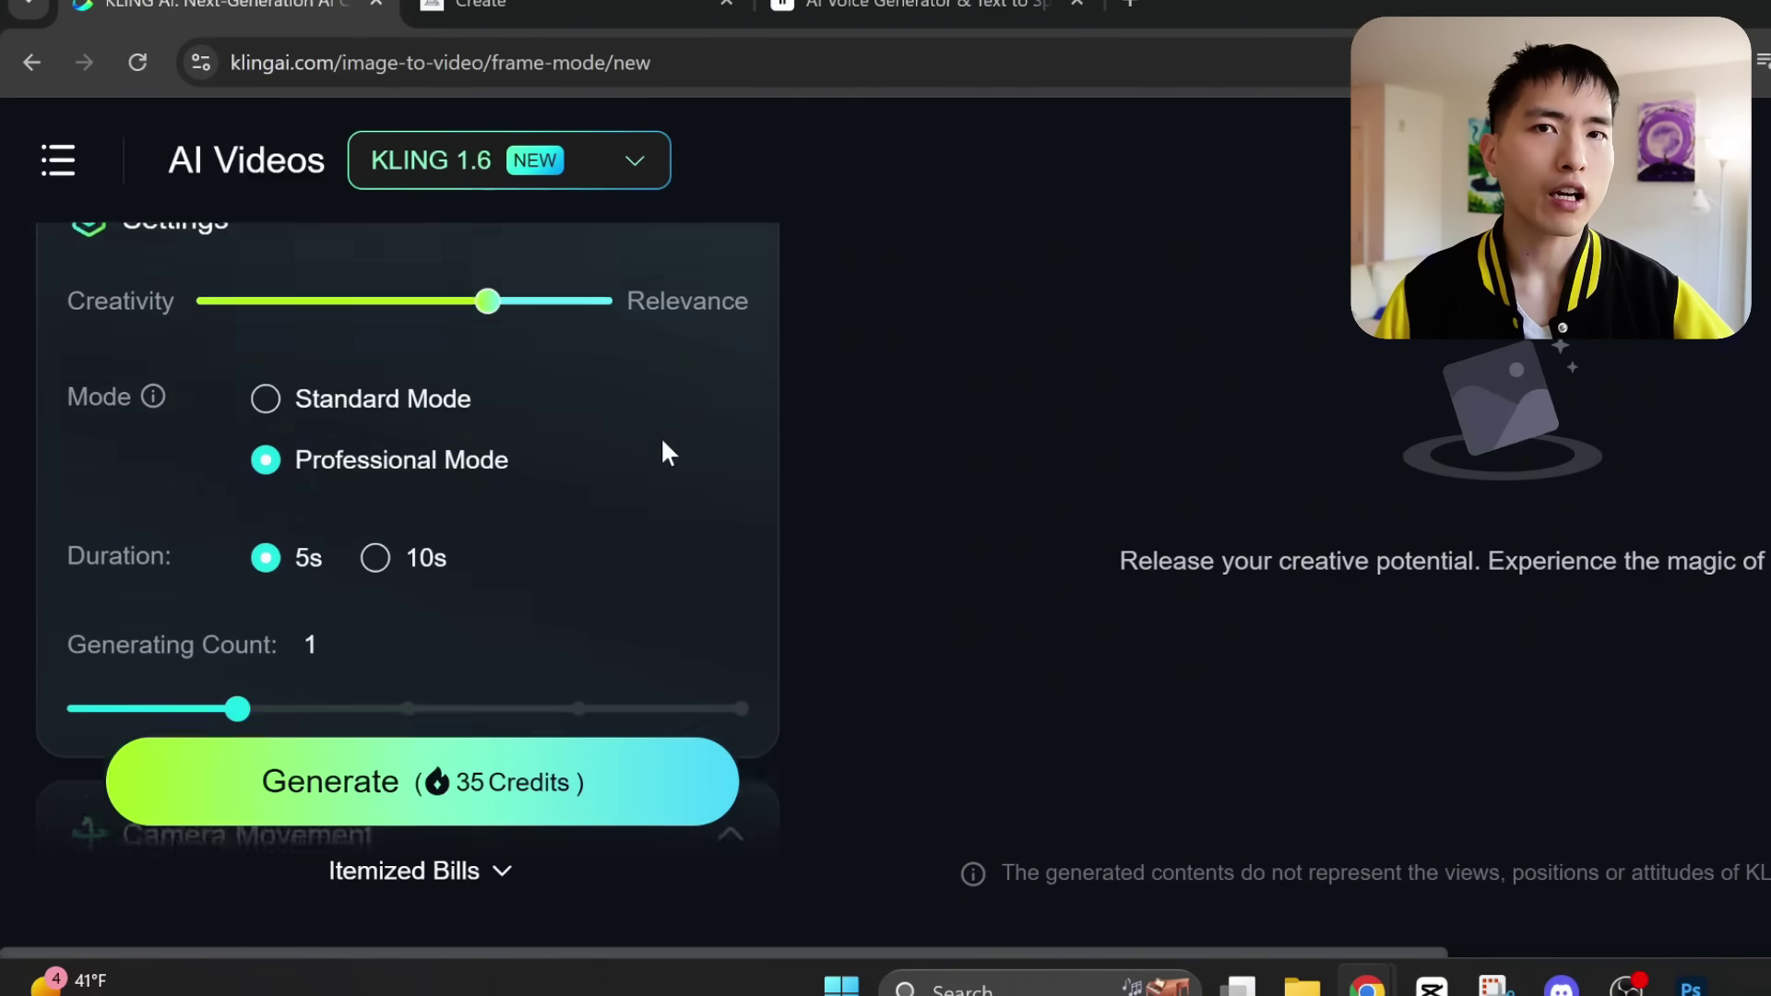
scroll(664, 451, "down", 8)
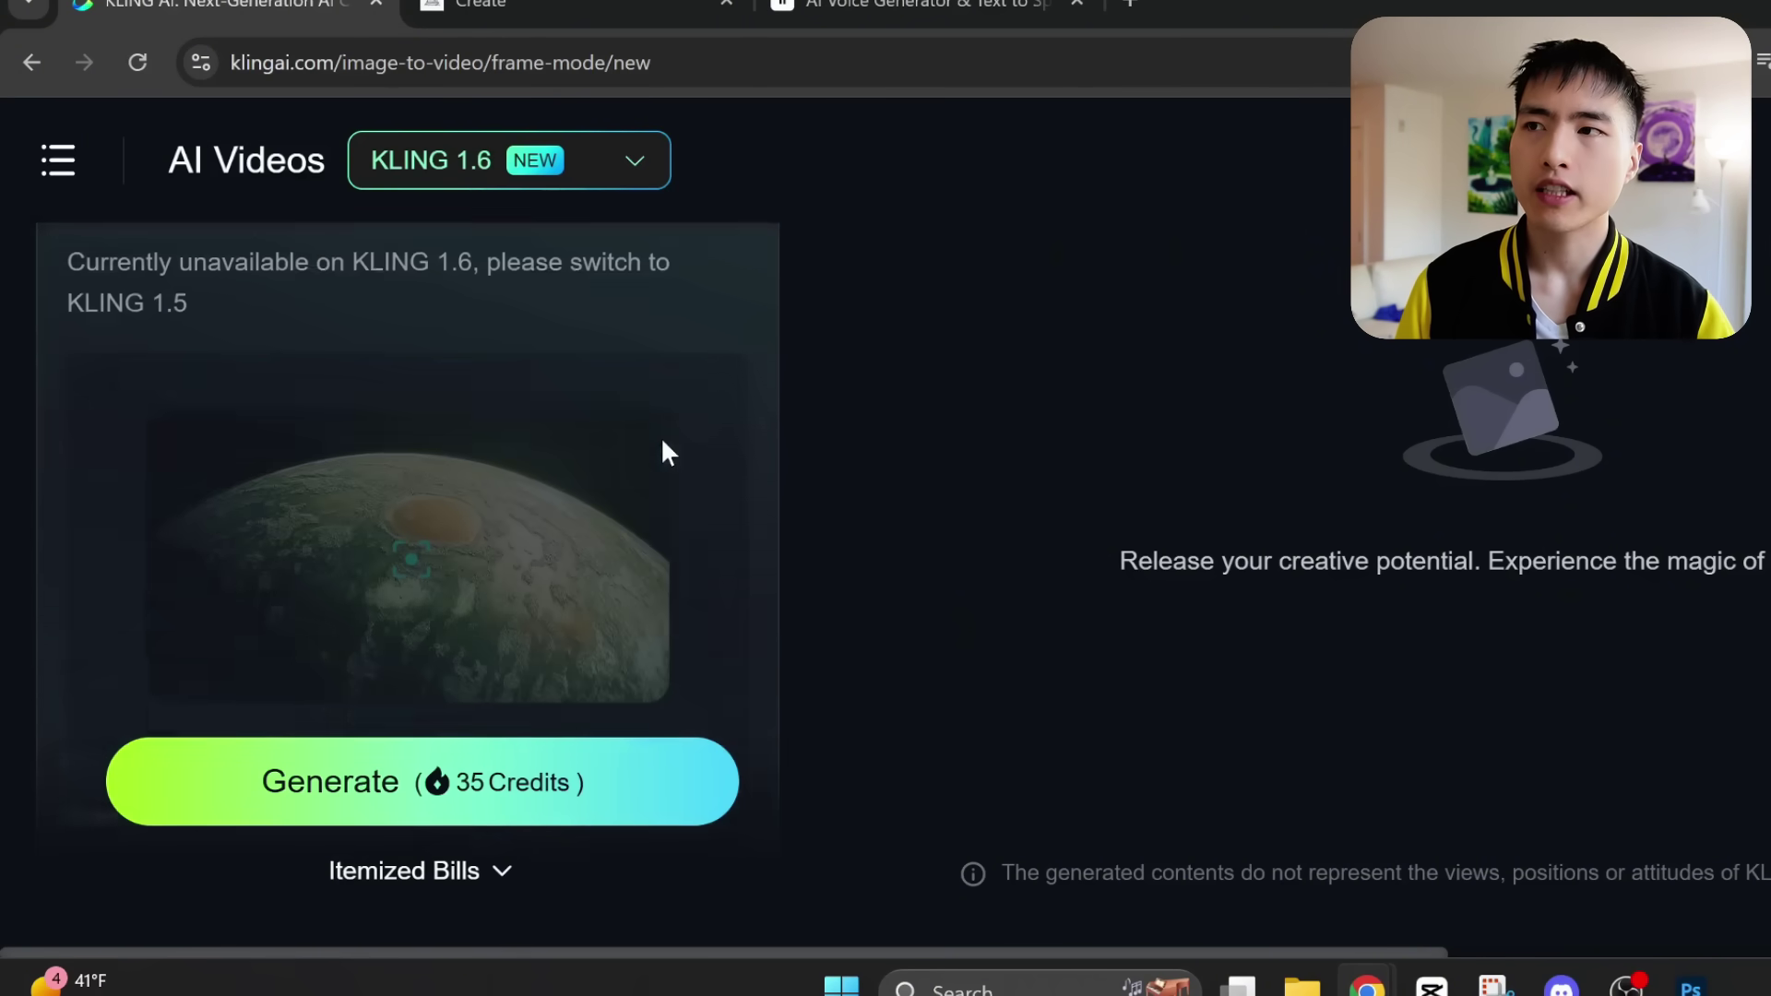
scroll(611, 591, "down", 1)
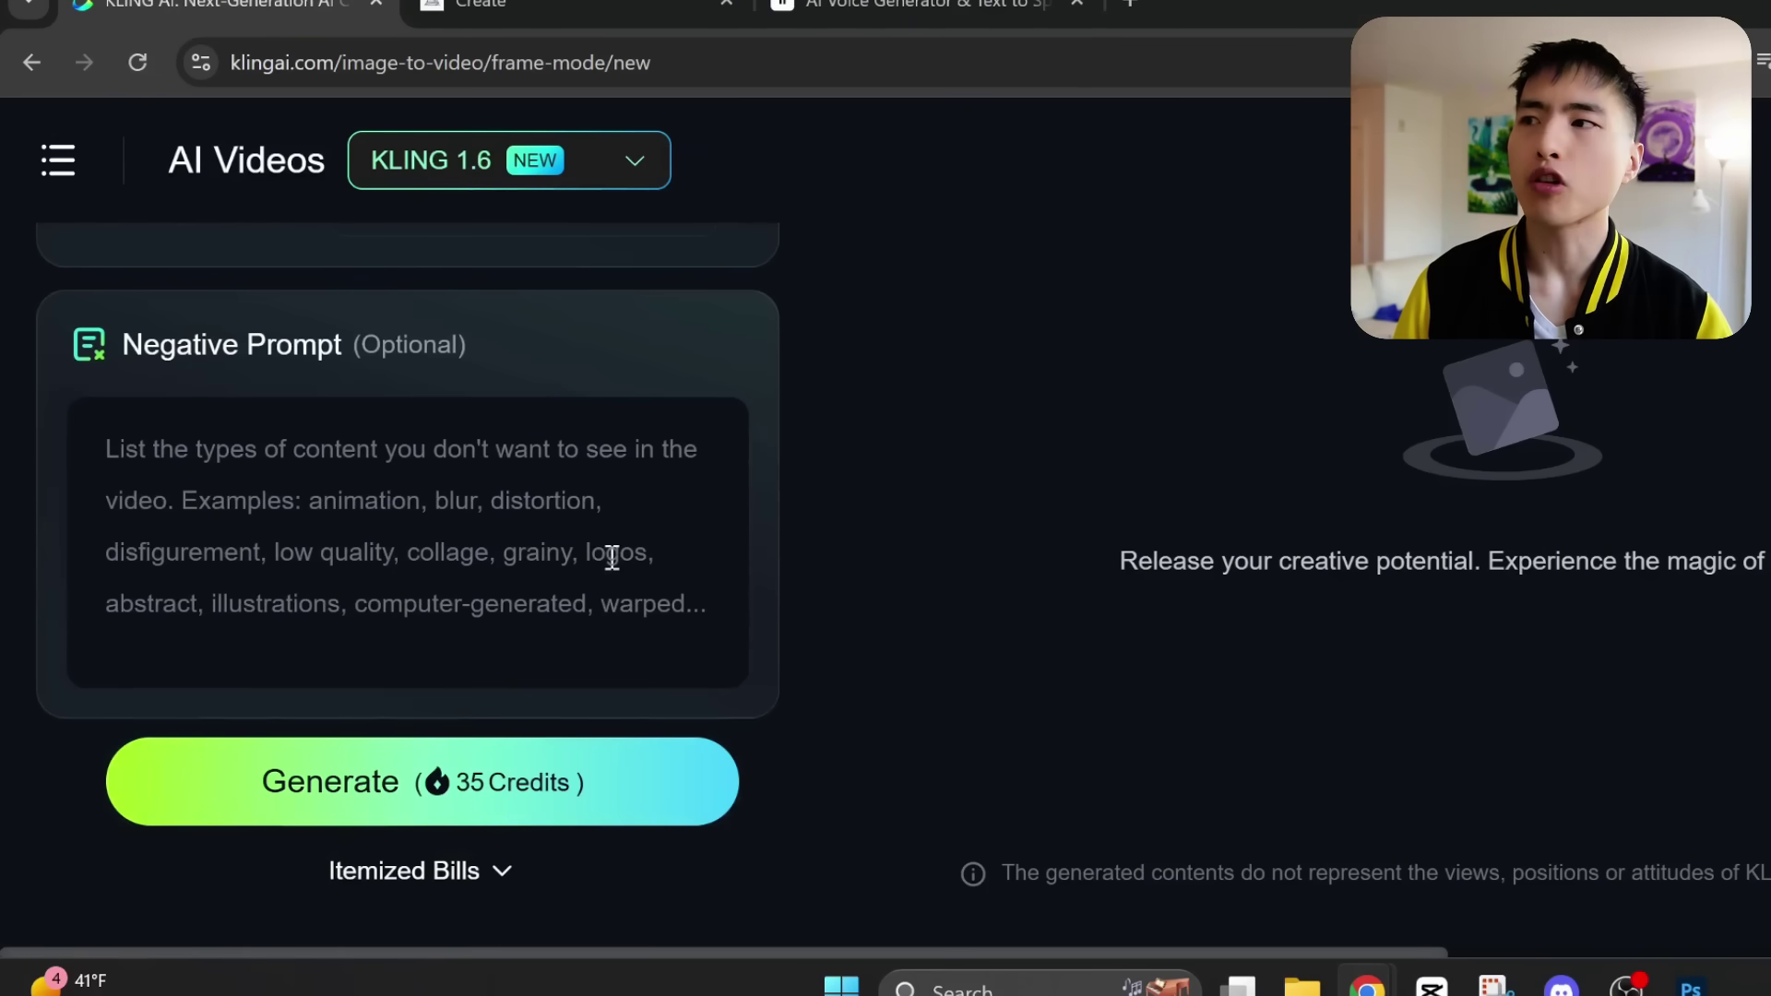
- Paste the negative prompt 'blurry, distort, deform, disfigure, warp' and generate the 35-credit planet clip
left_click(612, 556)
type("blurry, distort, deform, disfigure, warp")
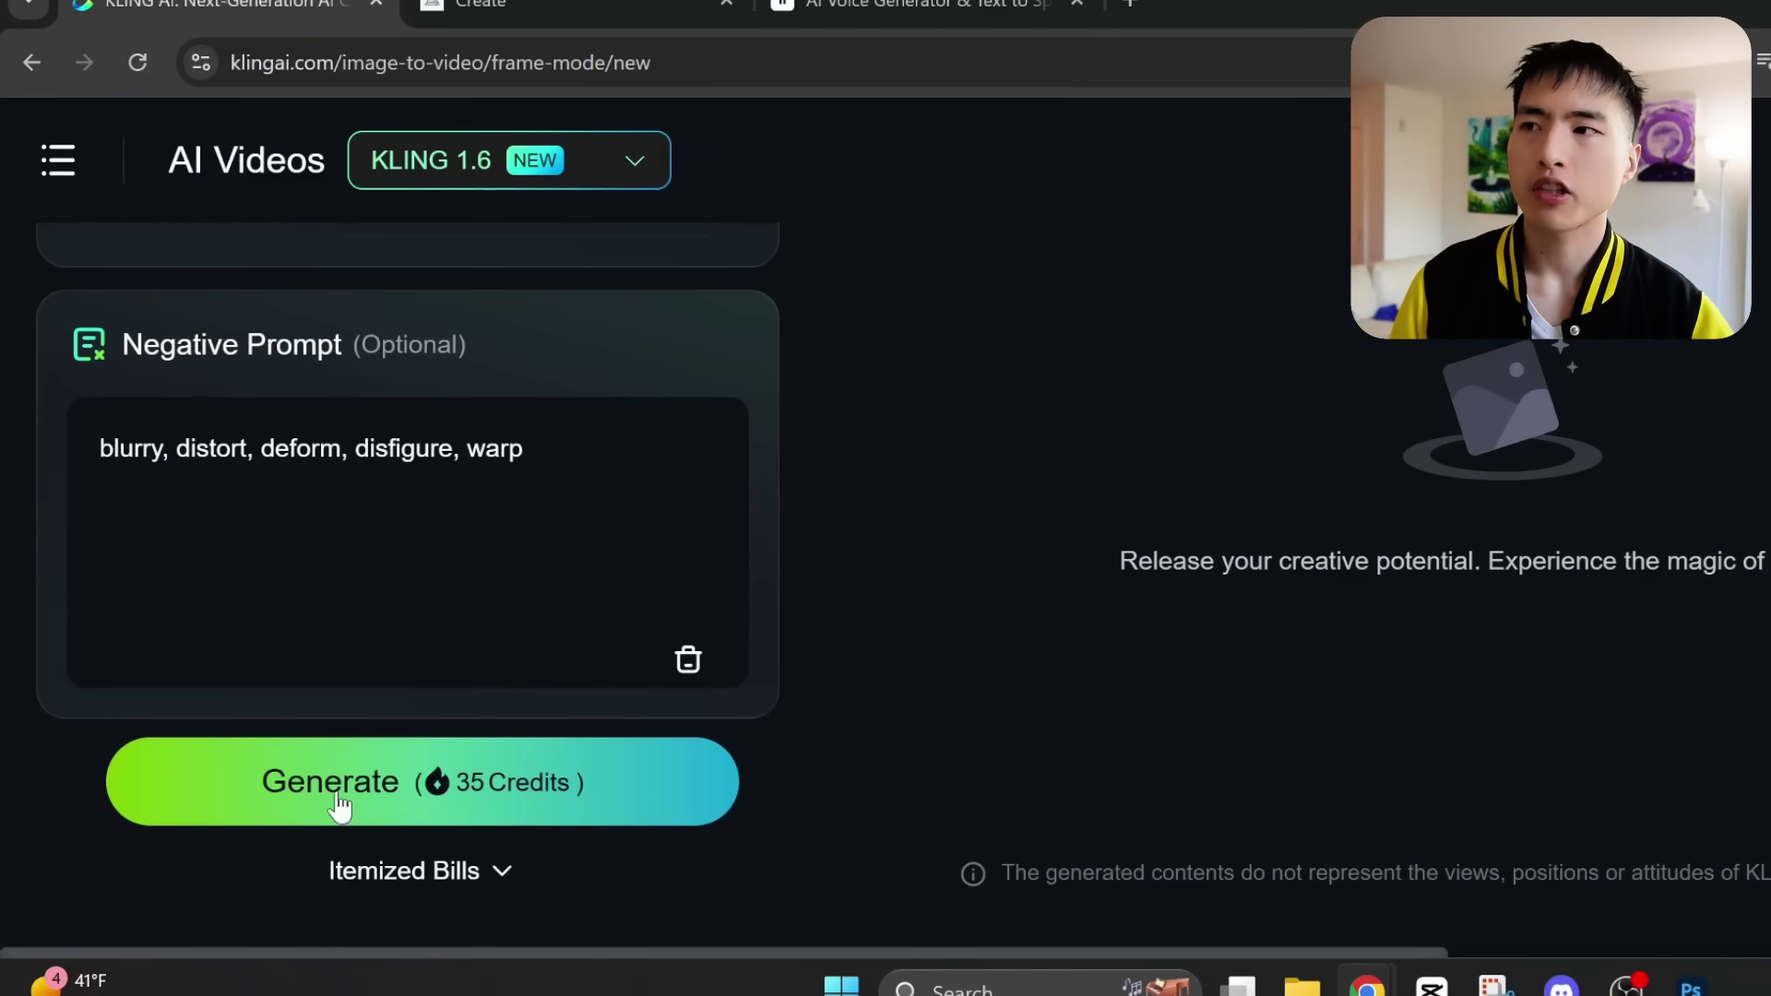
left_click(403, 795)
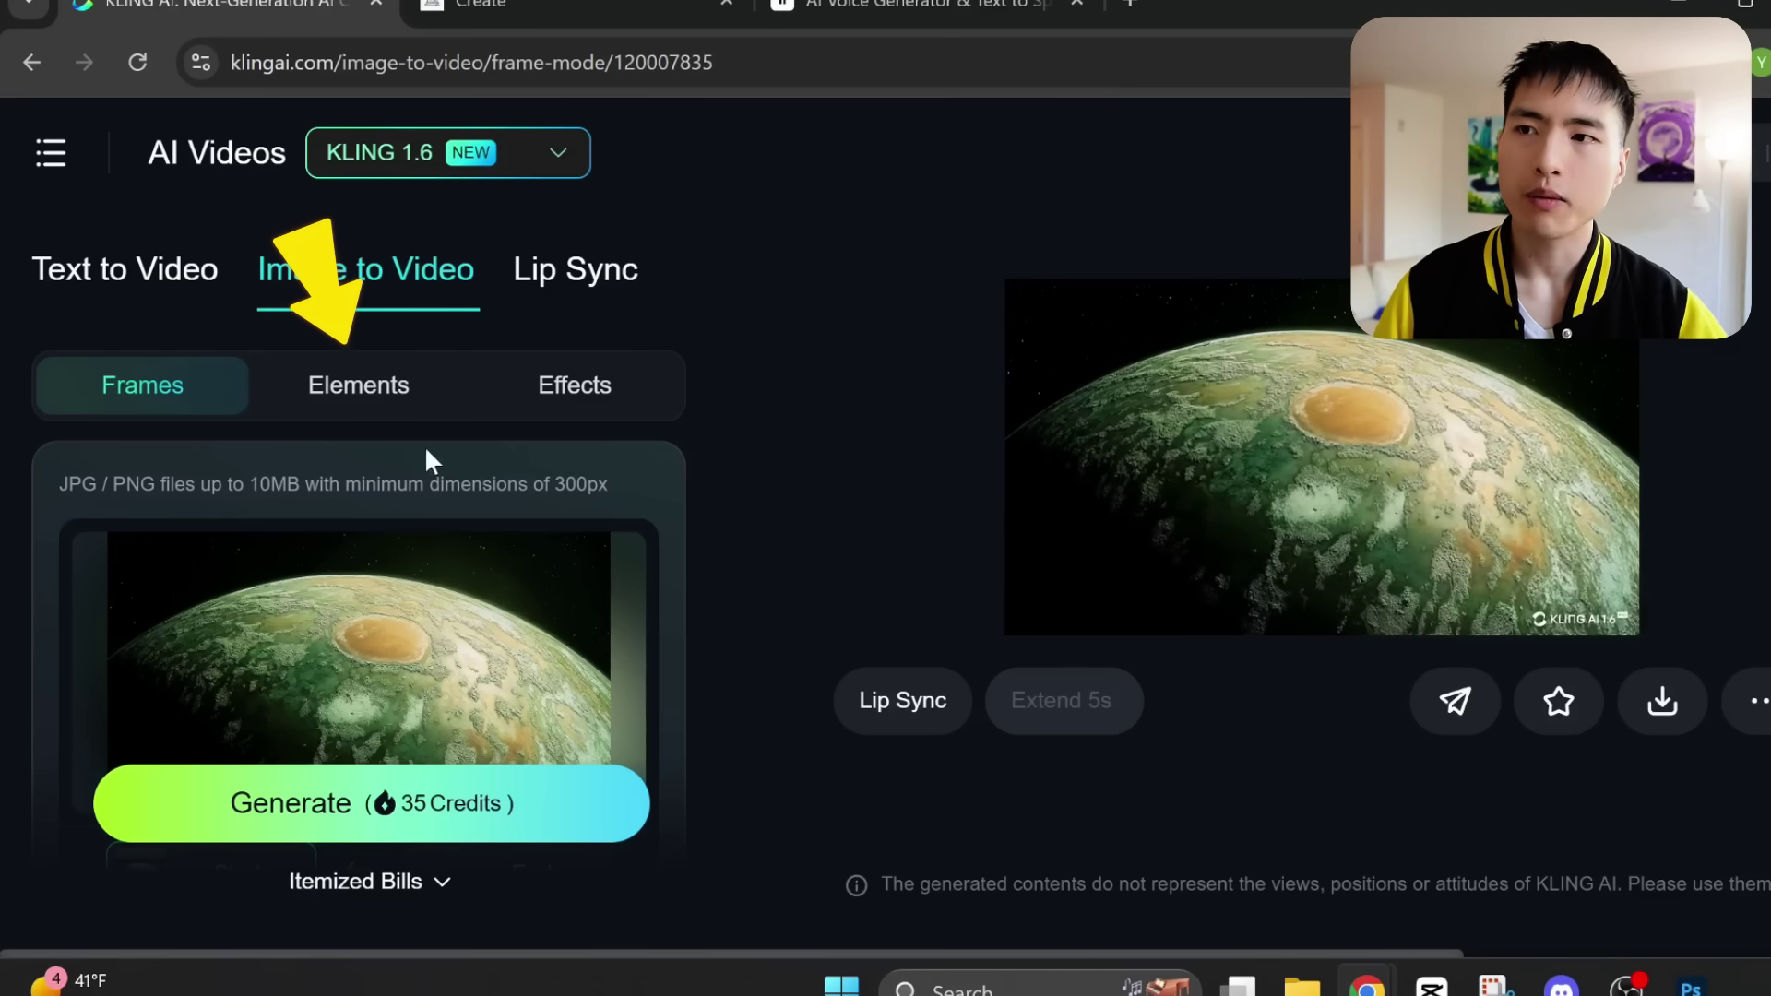
- In Elements mode, replace the planet with astronaut_medium2_U and cage as elements 1 and 2
left_click(355, 406)
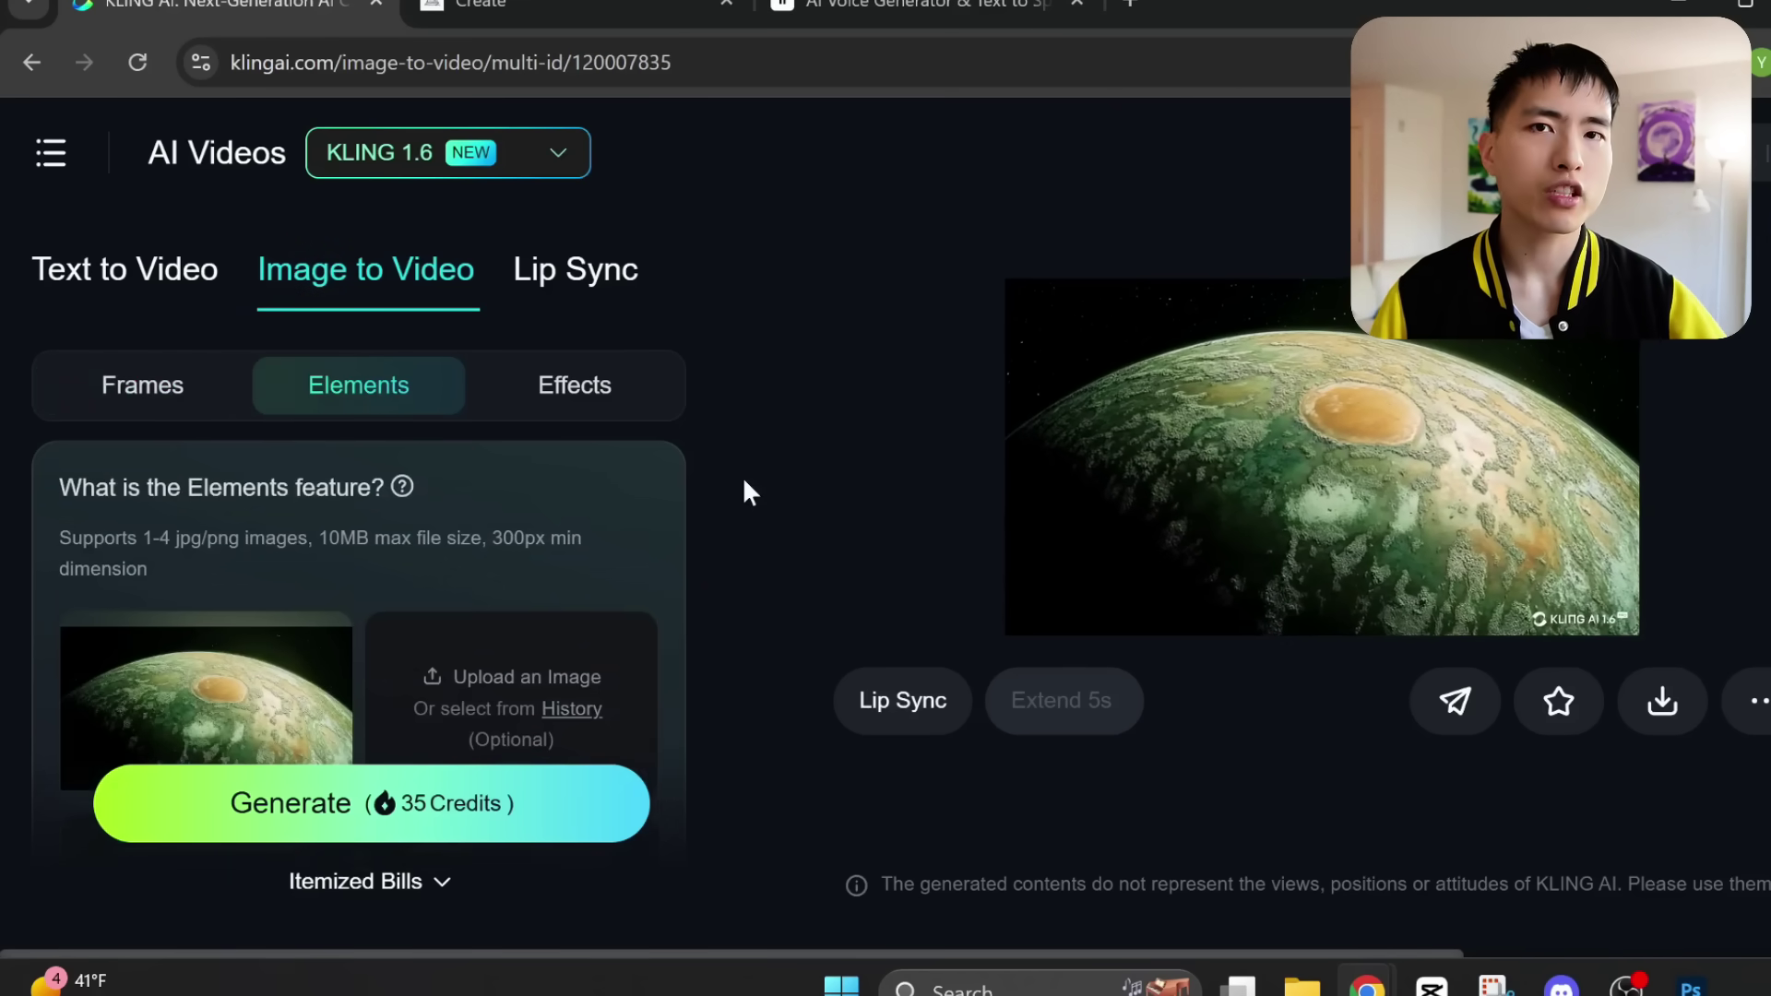
left_click(265, 715)
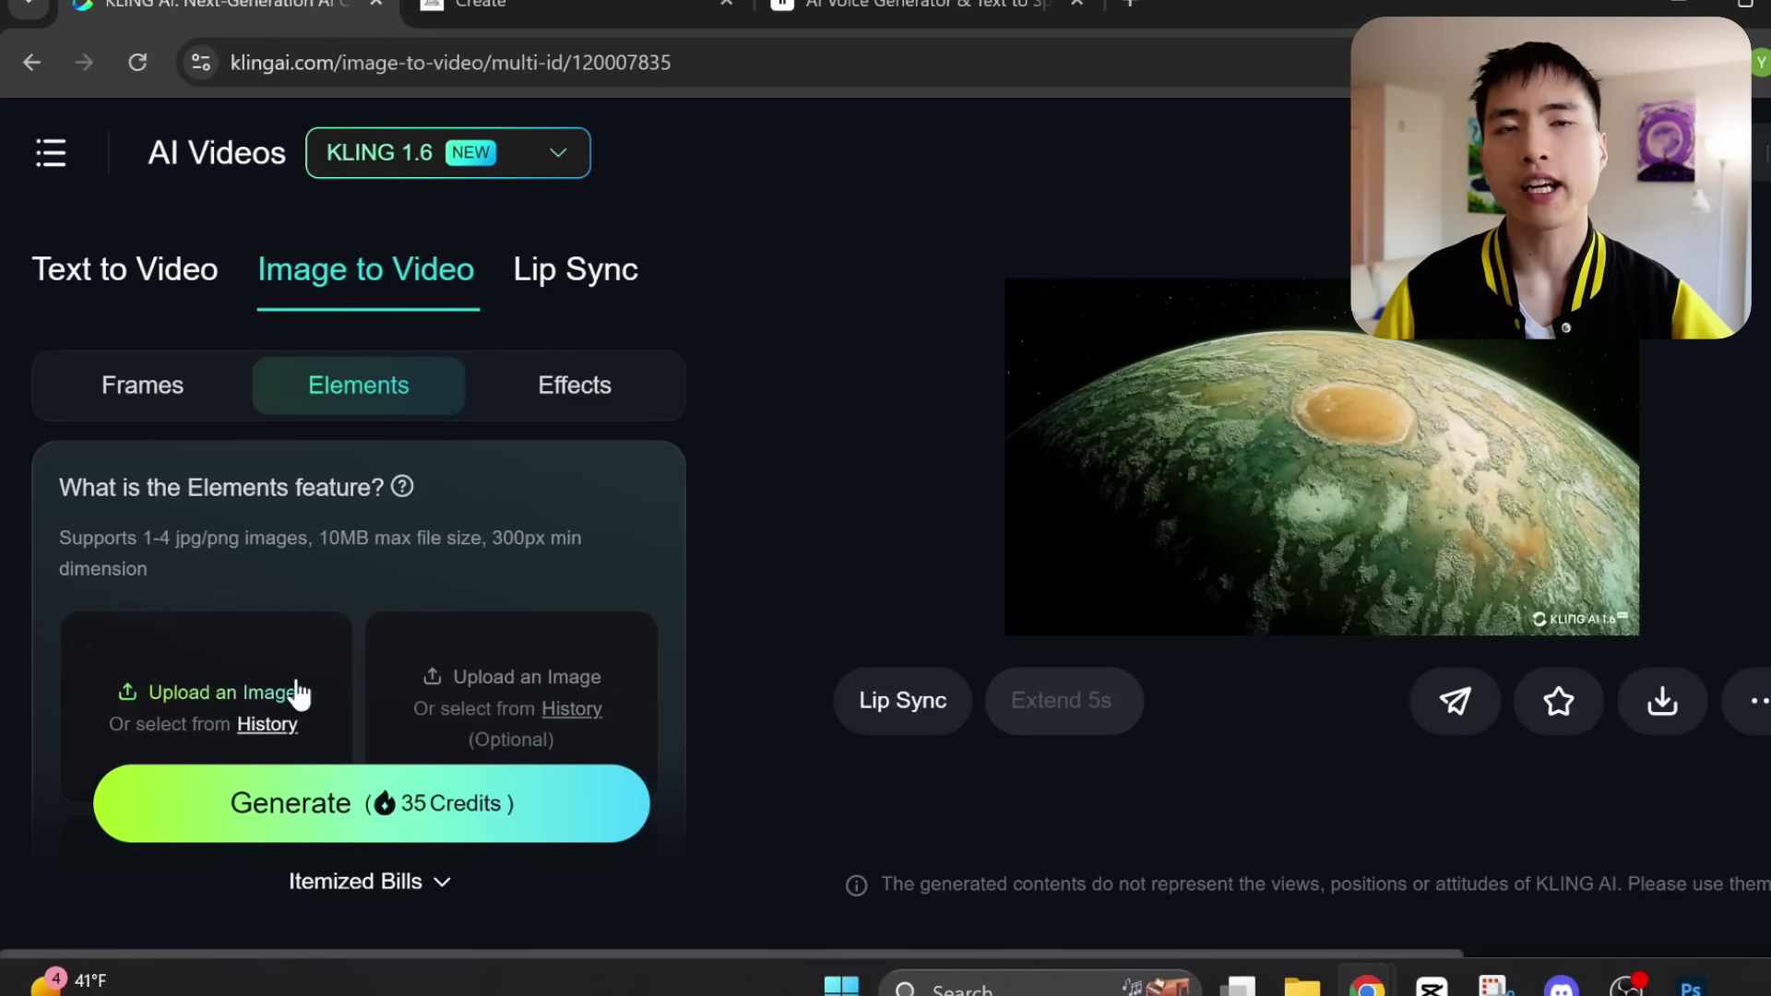
scroll(687, 507, "down", 2)
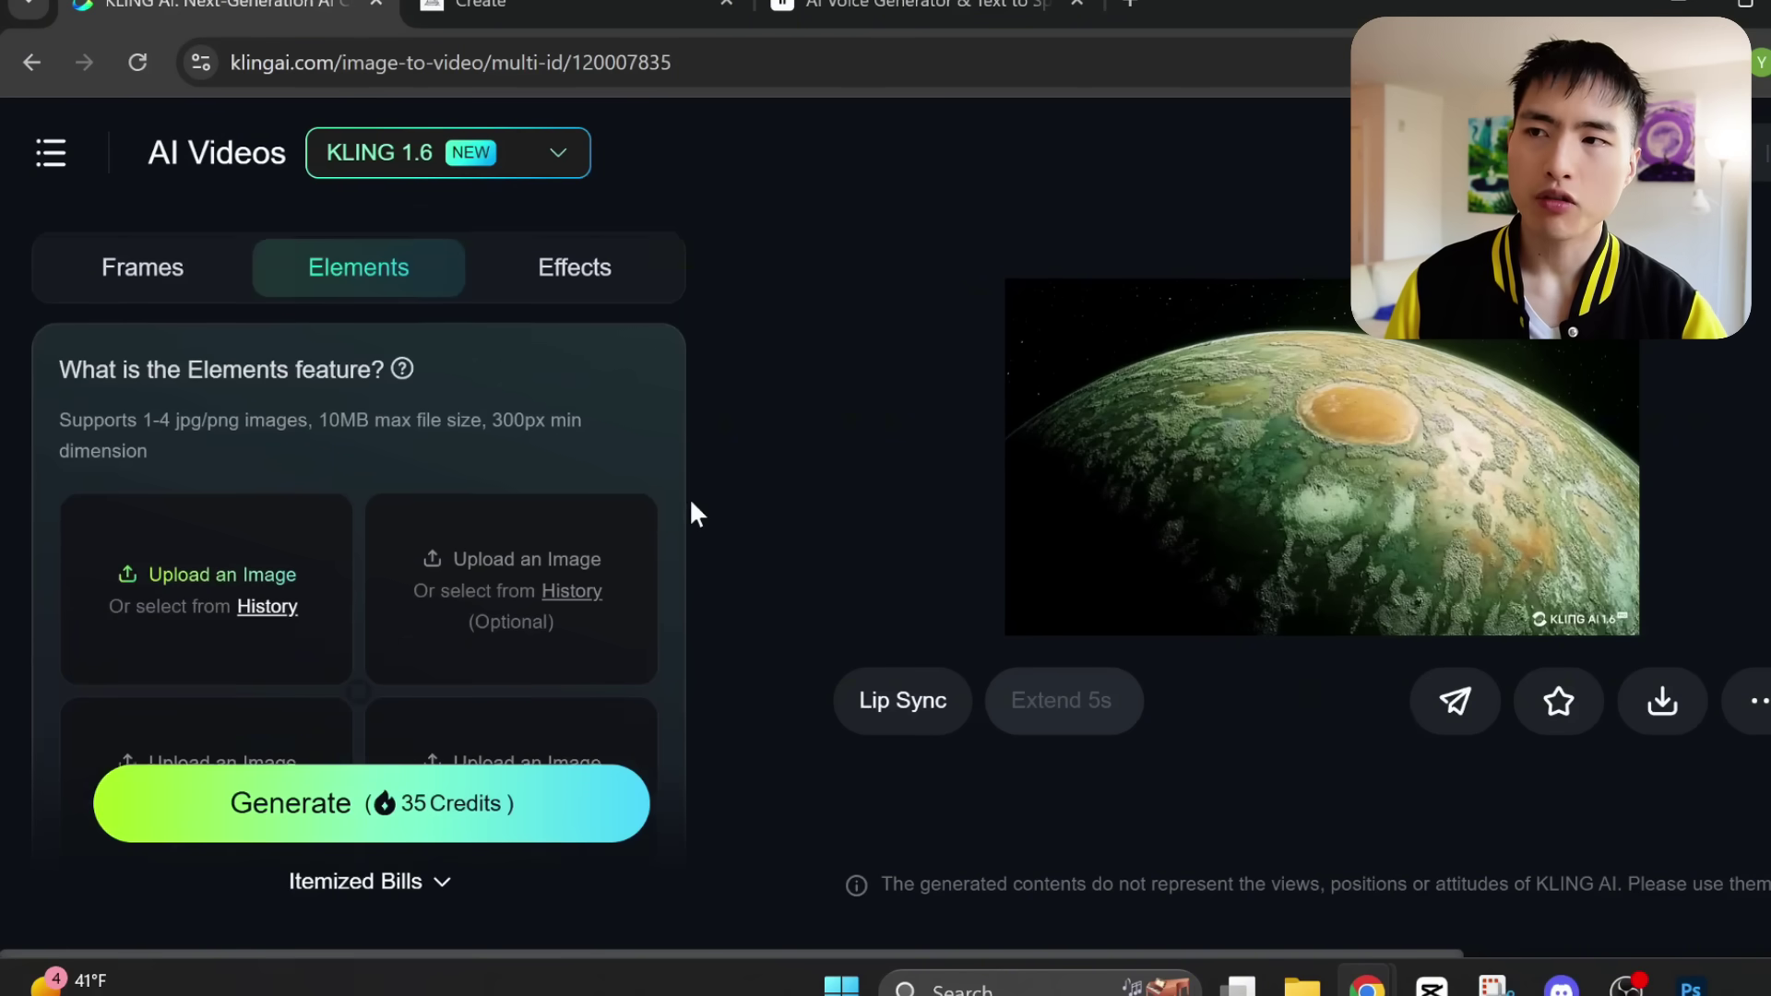
key("alt+Tab")
left_click(1031, 544)
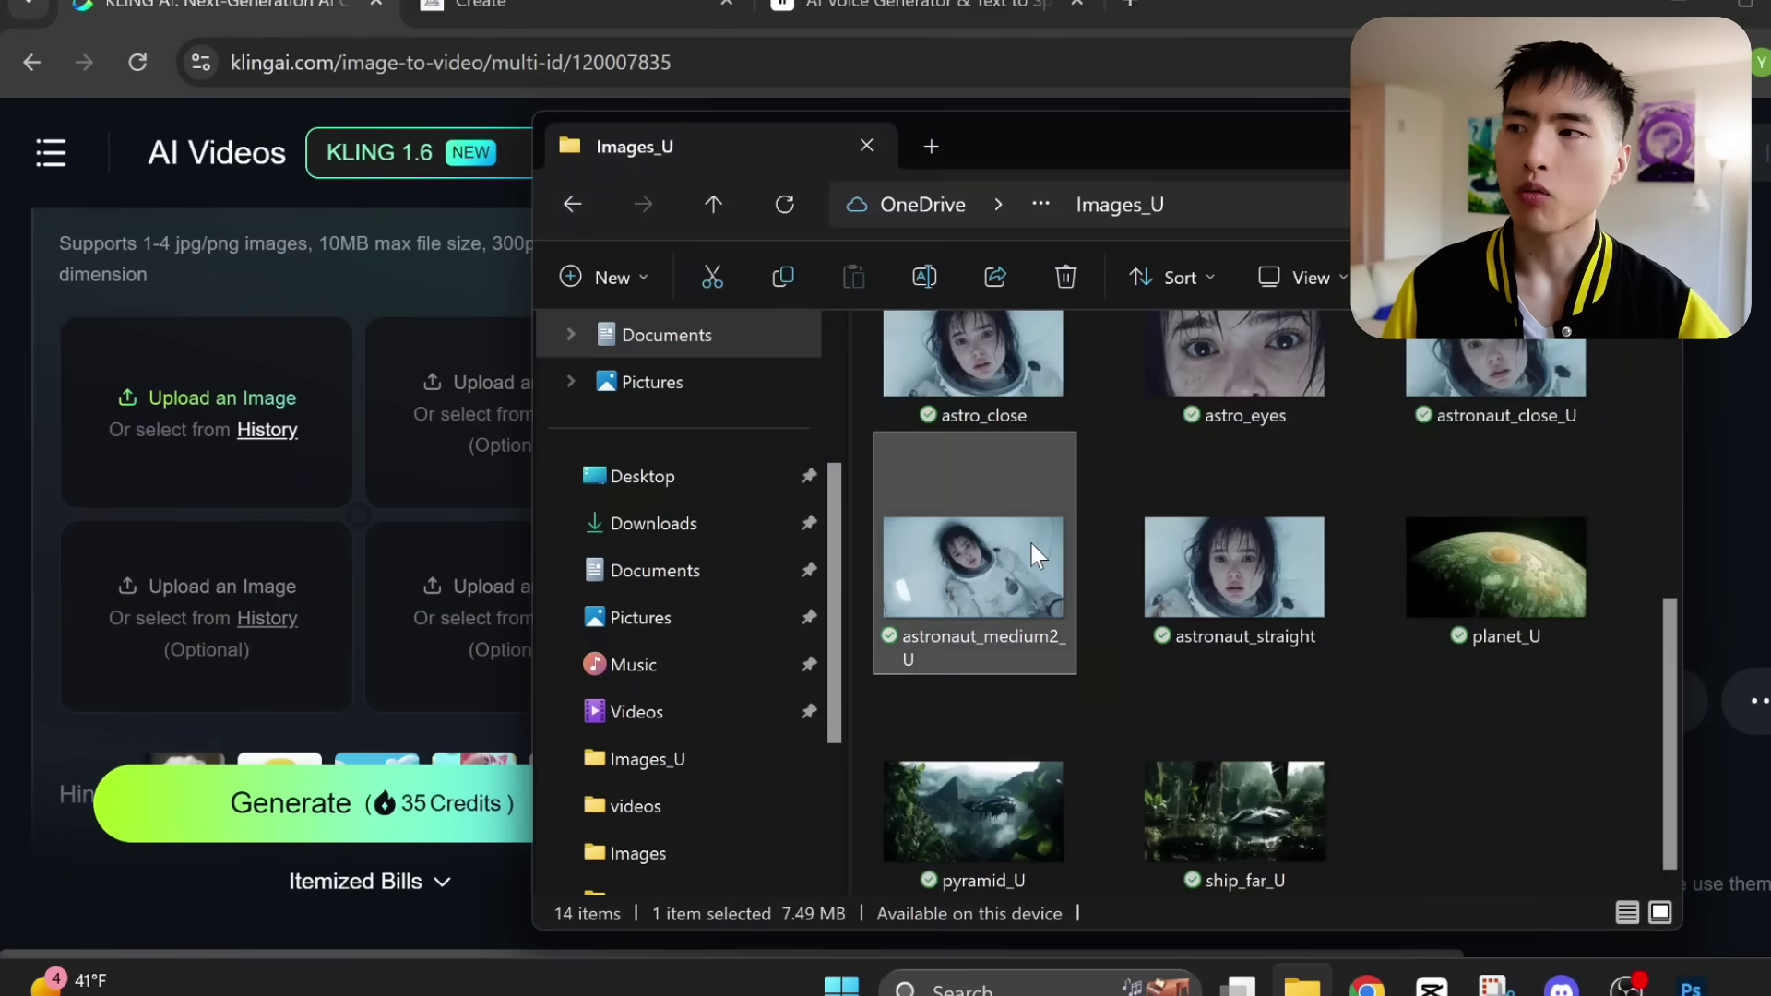
left_click_drag(1037, 555, 119, 332)
key("alt+Tab")
left_click_drag(1244, 581, 430, 461)
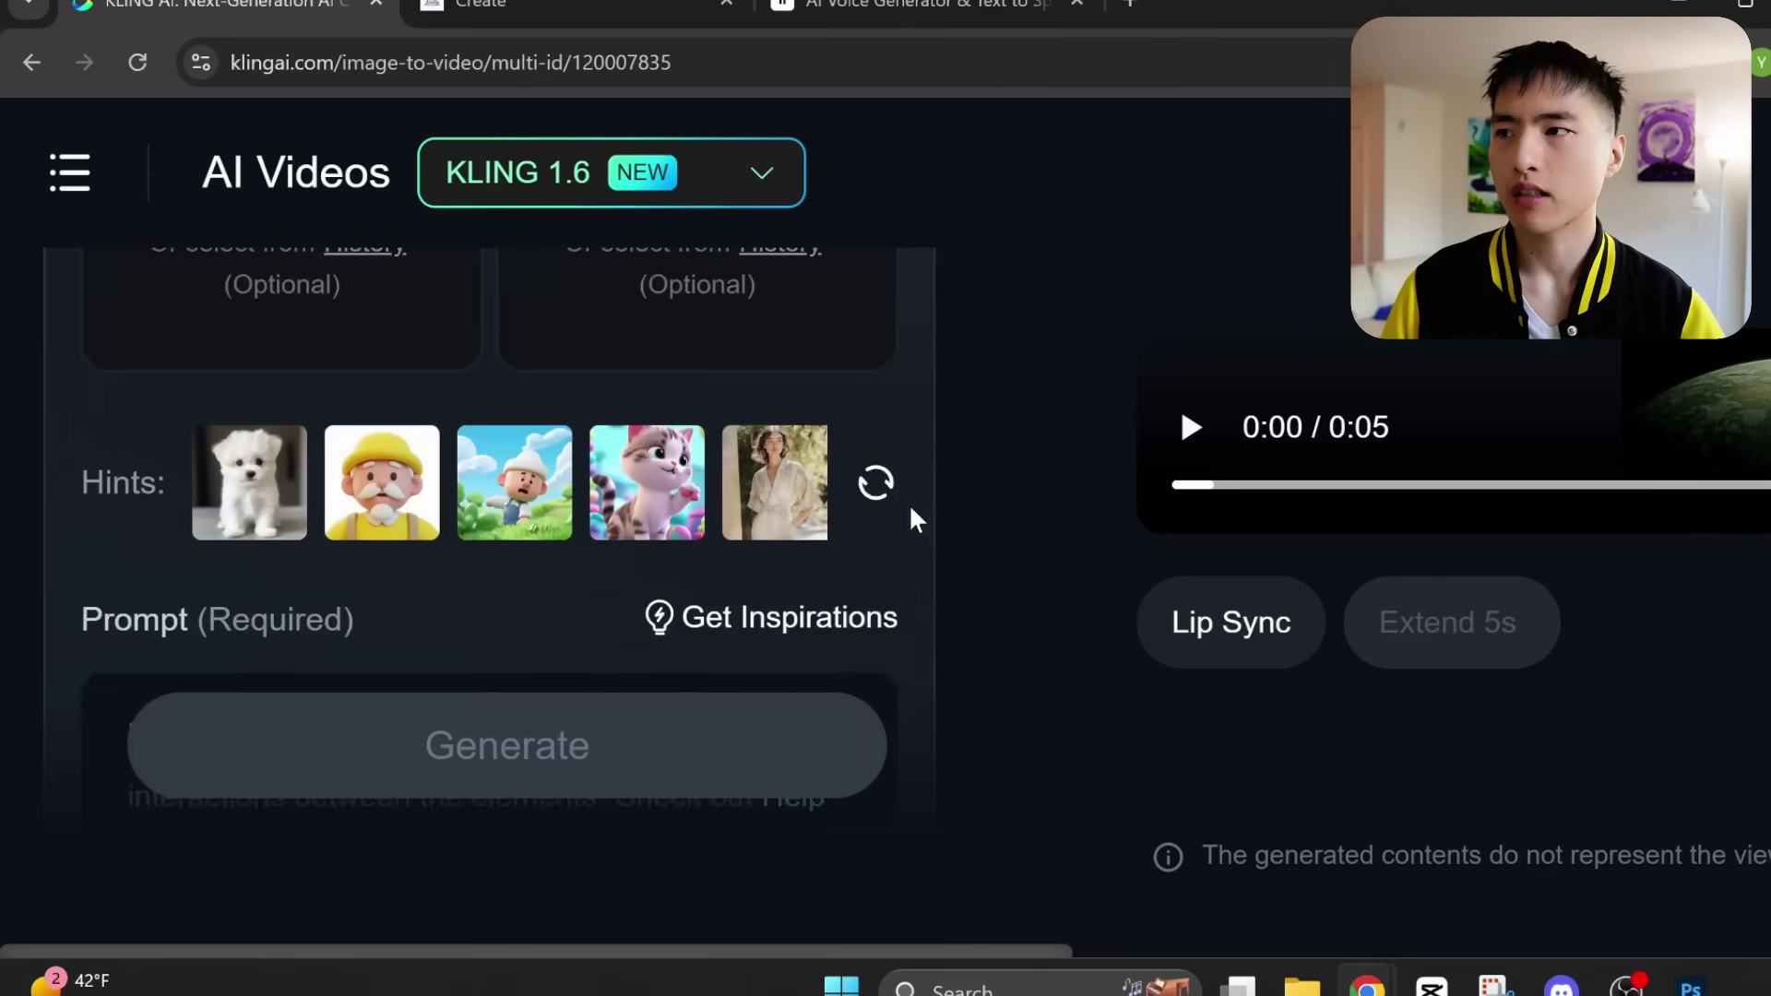
- Paste the prompt of the astronaut seated in the cockpit with flashing orange lights
left_click(551, 457)
type("a female astronaut is stuck inside the glass cage.")
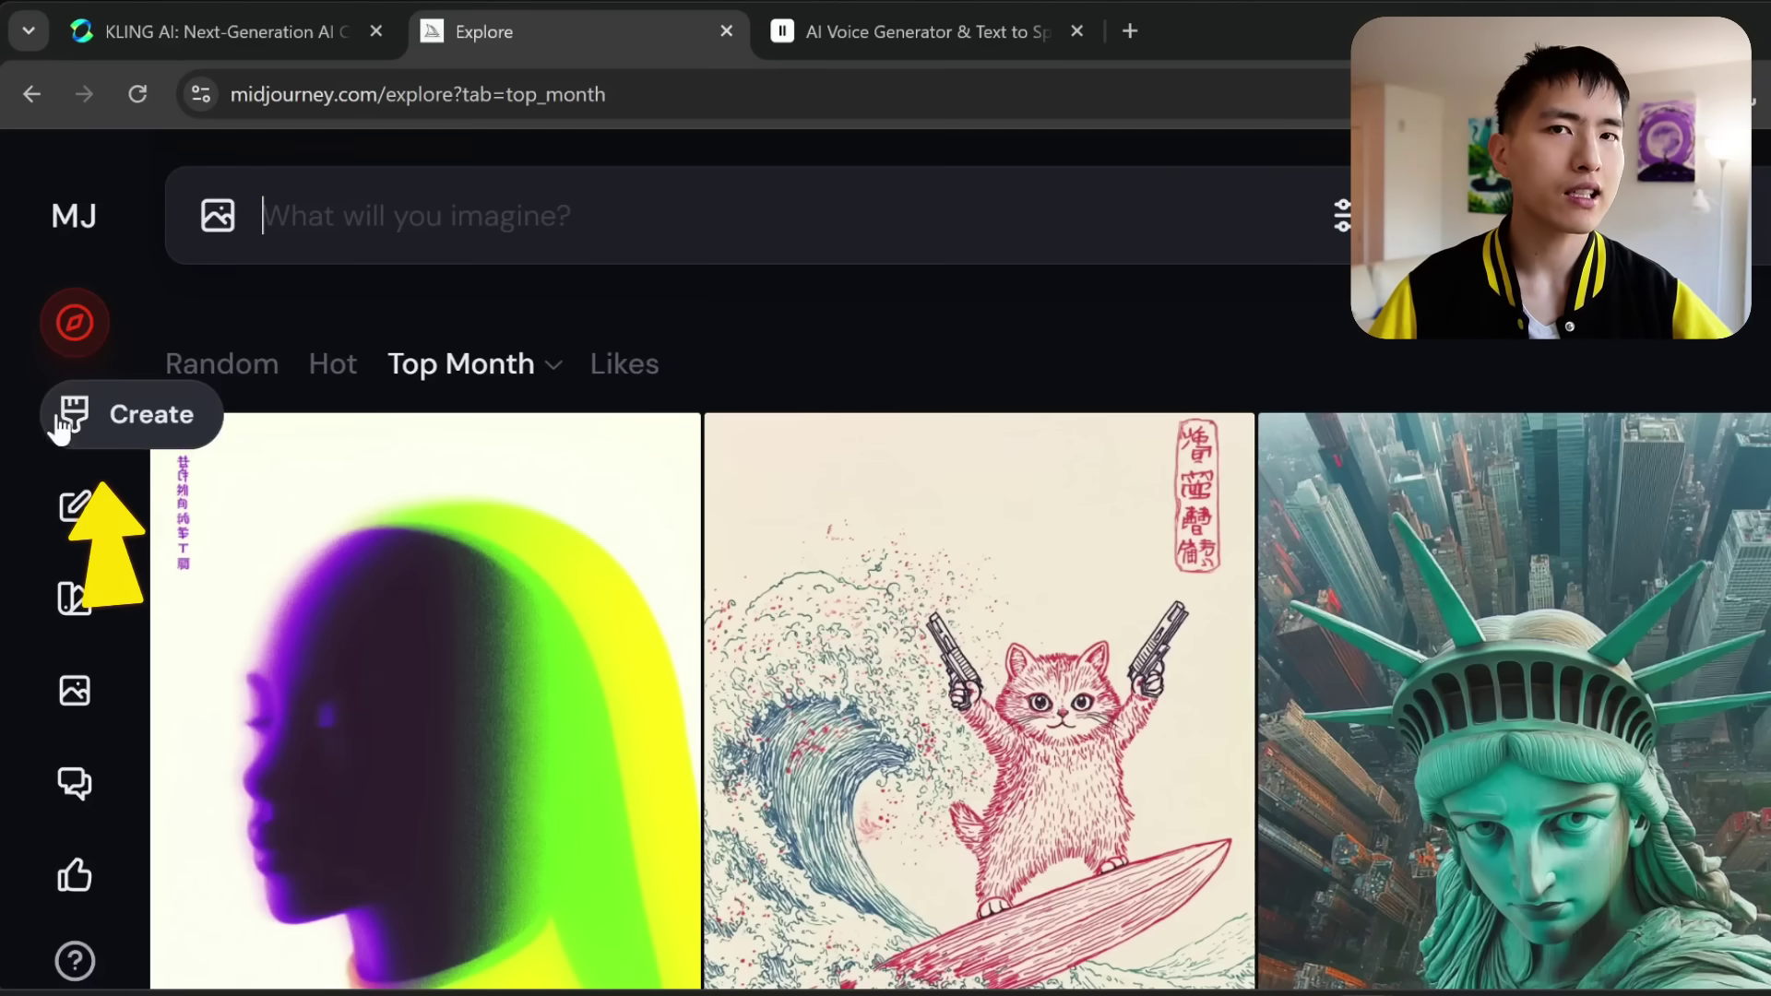
- Paste the pale tentacle-mouthed alien prompt and widen the image size to landscape 16:9
left_click(92, 450)
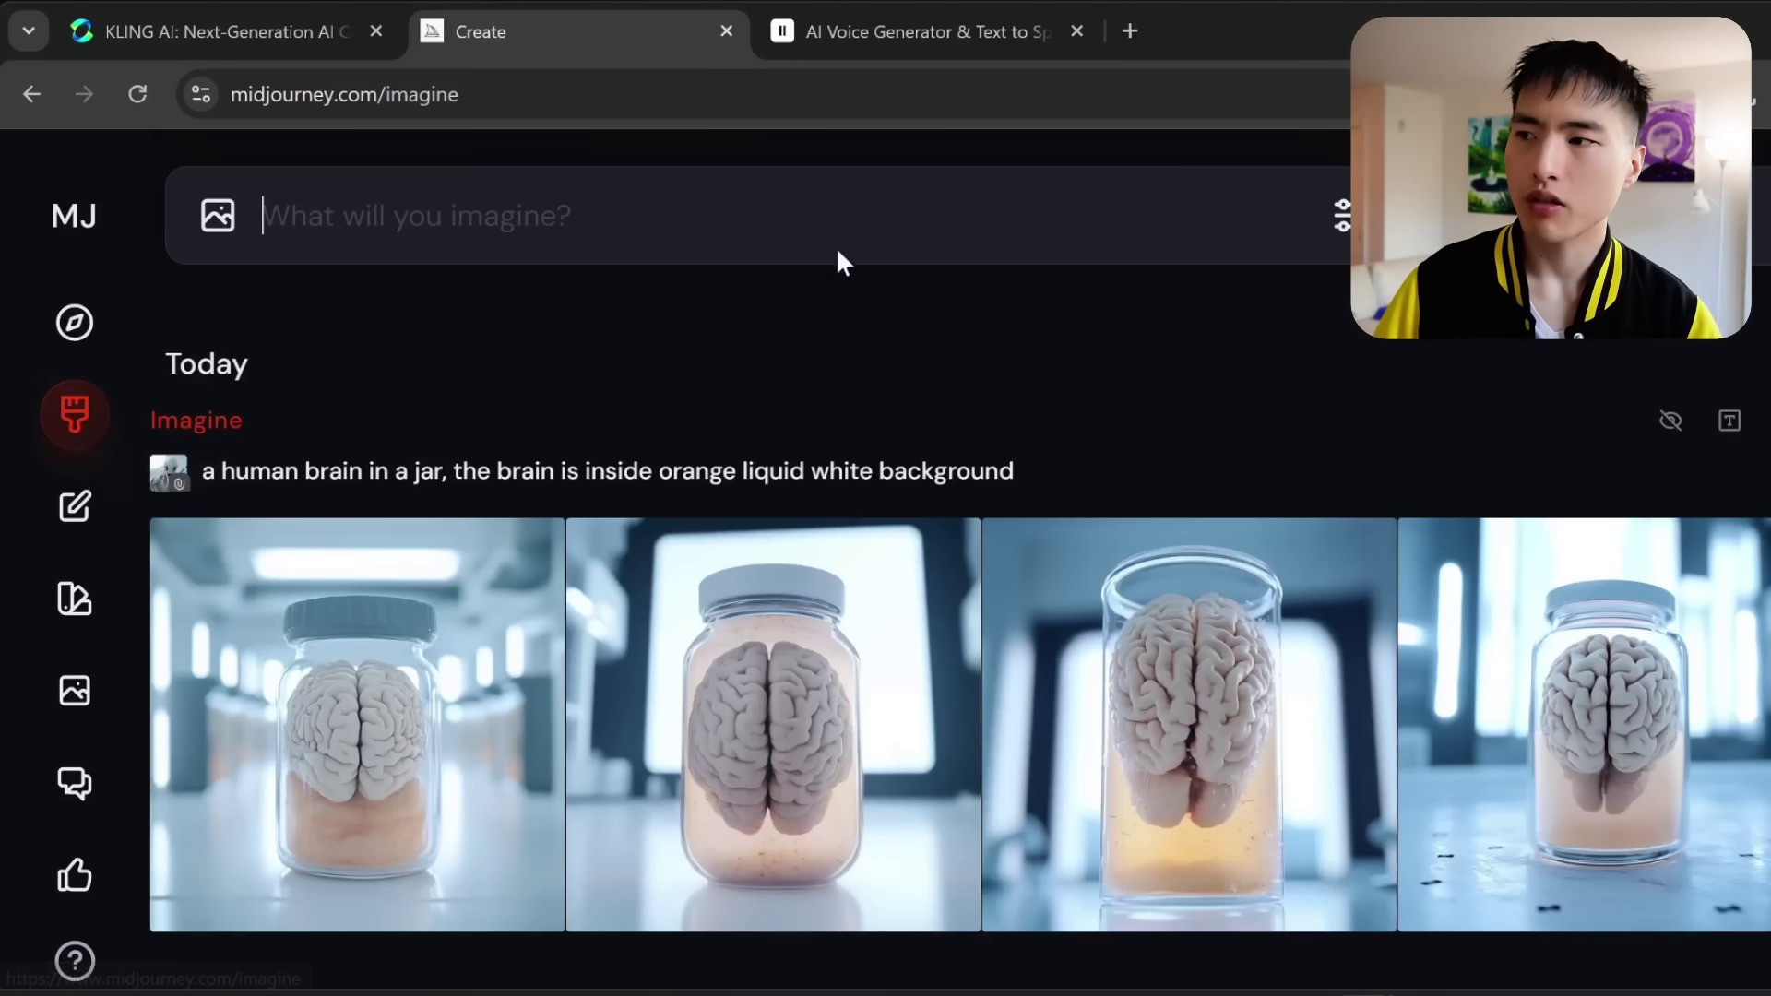
left_click(864, 233)
type("photo of an alien with pale white skin, large dark blue eyes, tentacles on the mouth. inside a white room")
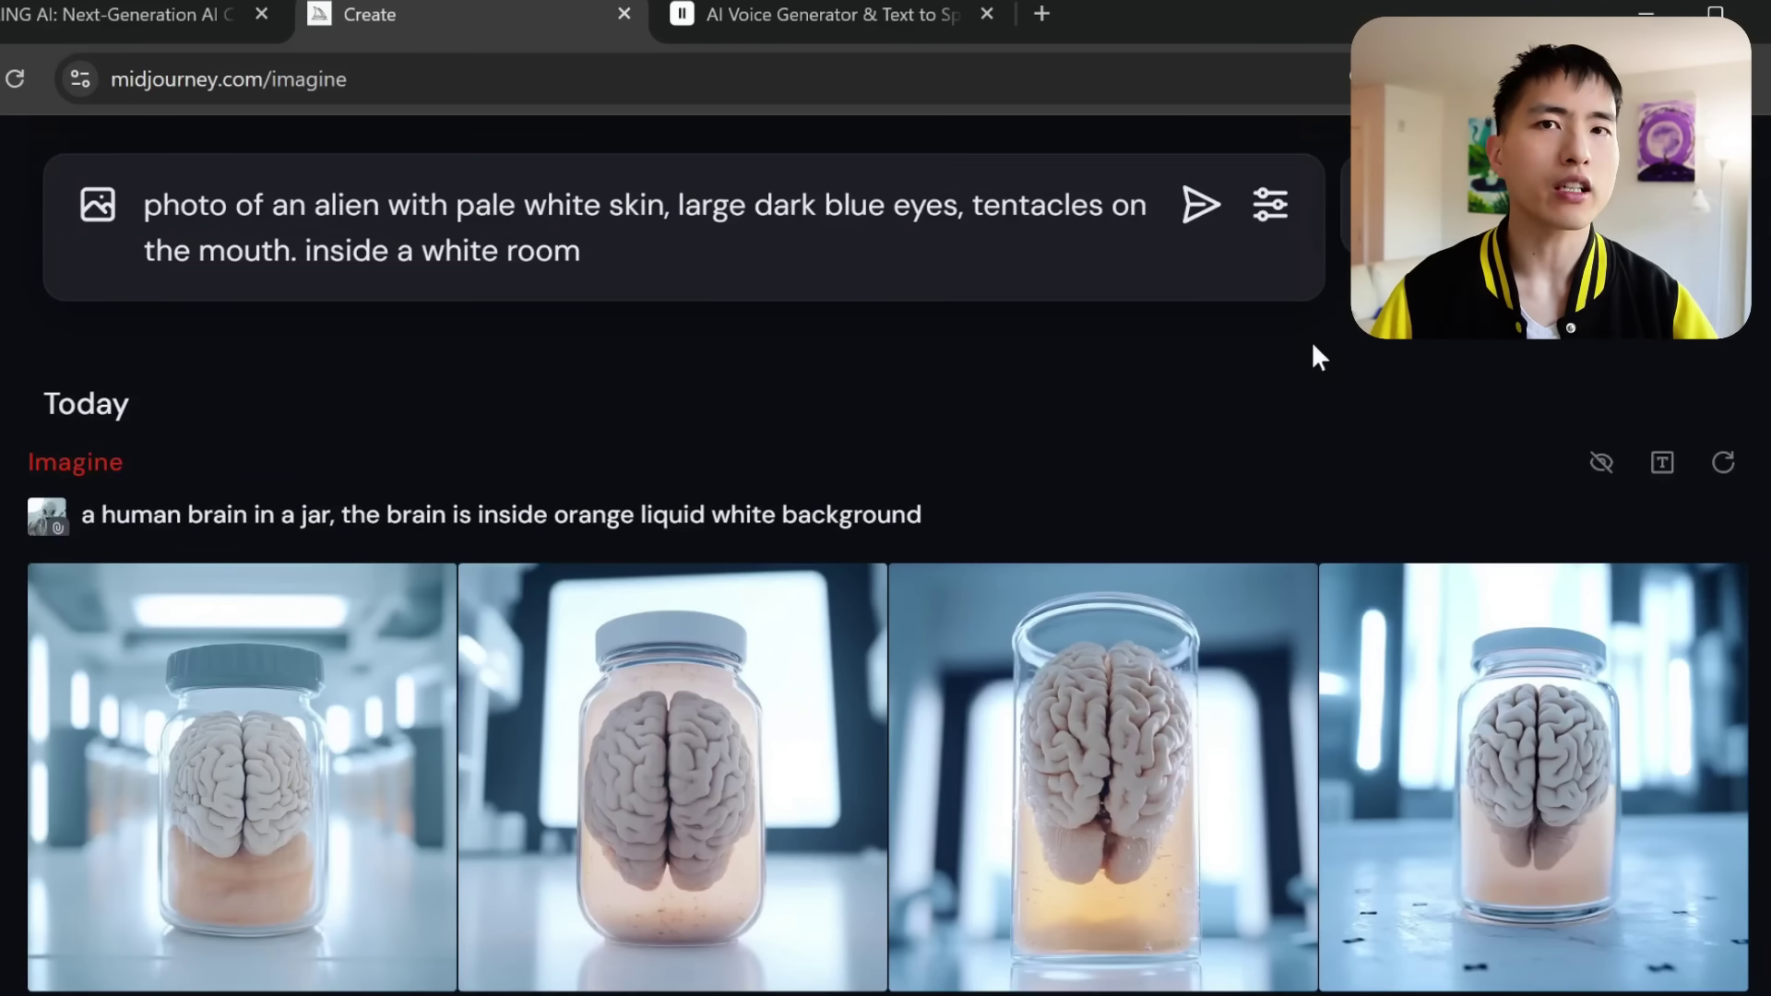
left_click(1271, 211)
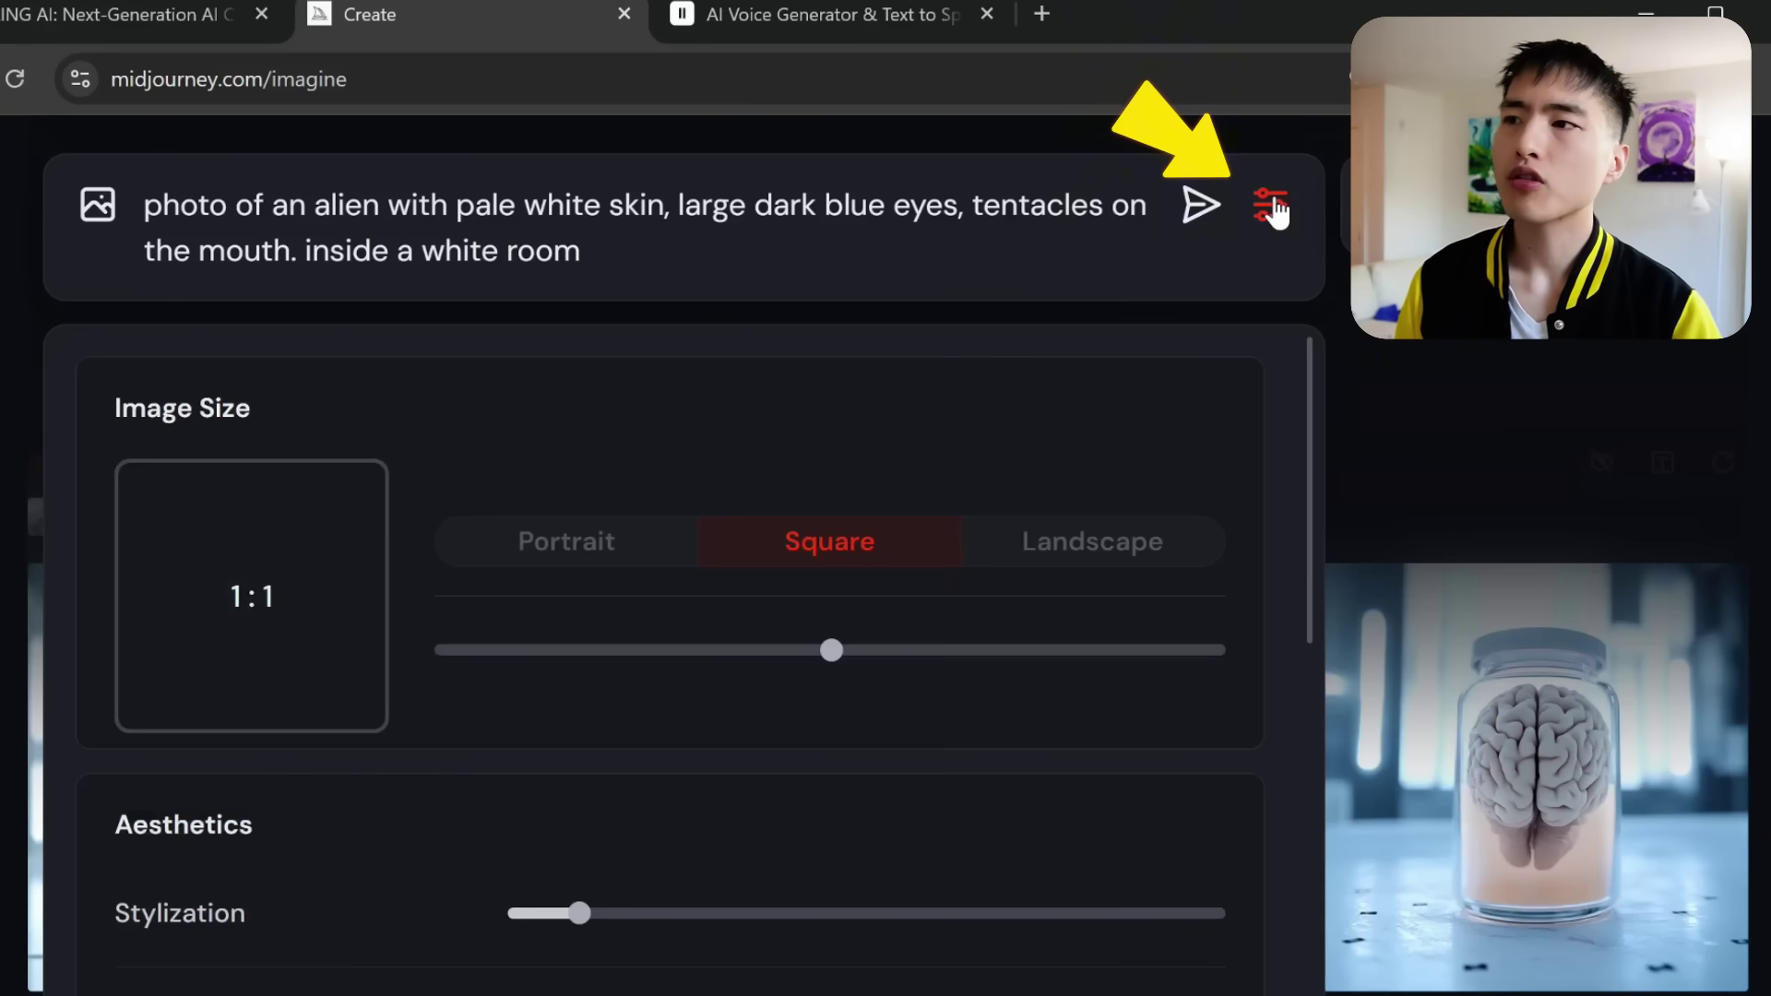
left_click_drag(830, 653, 1144, 673)
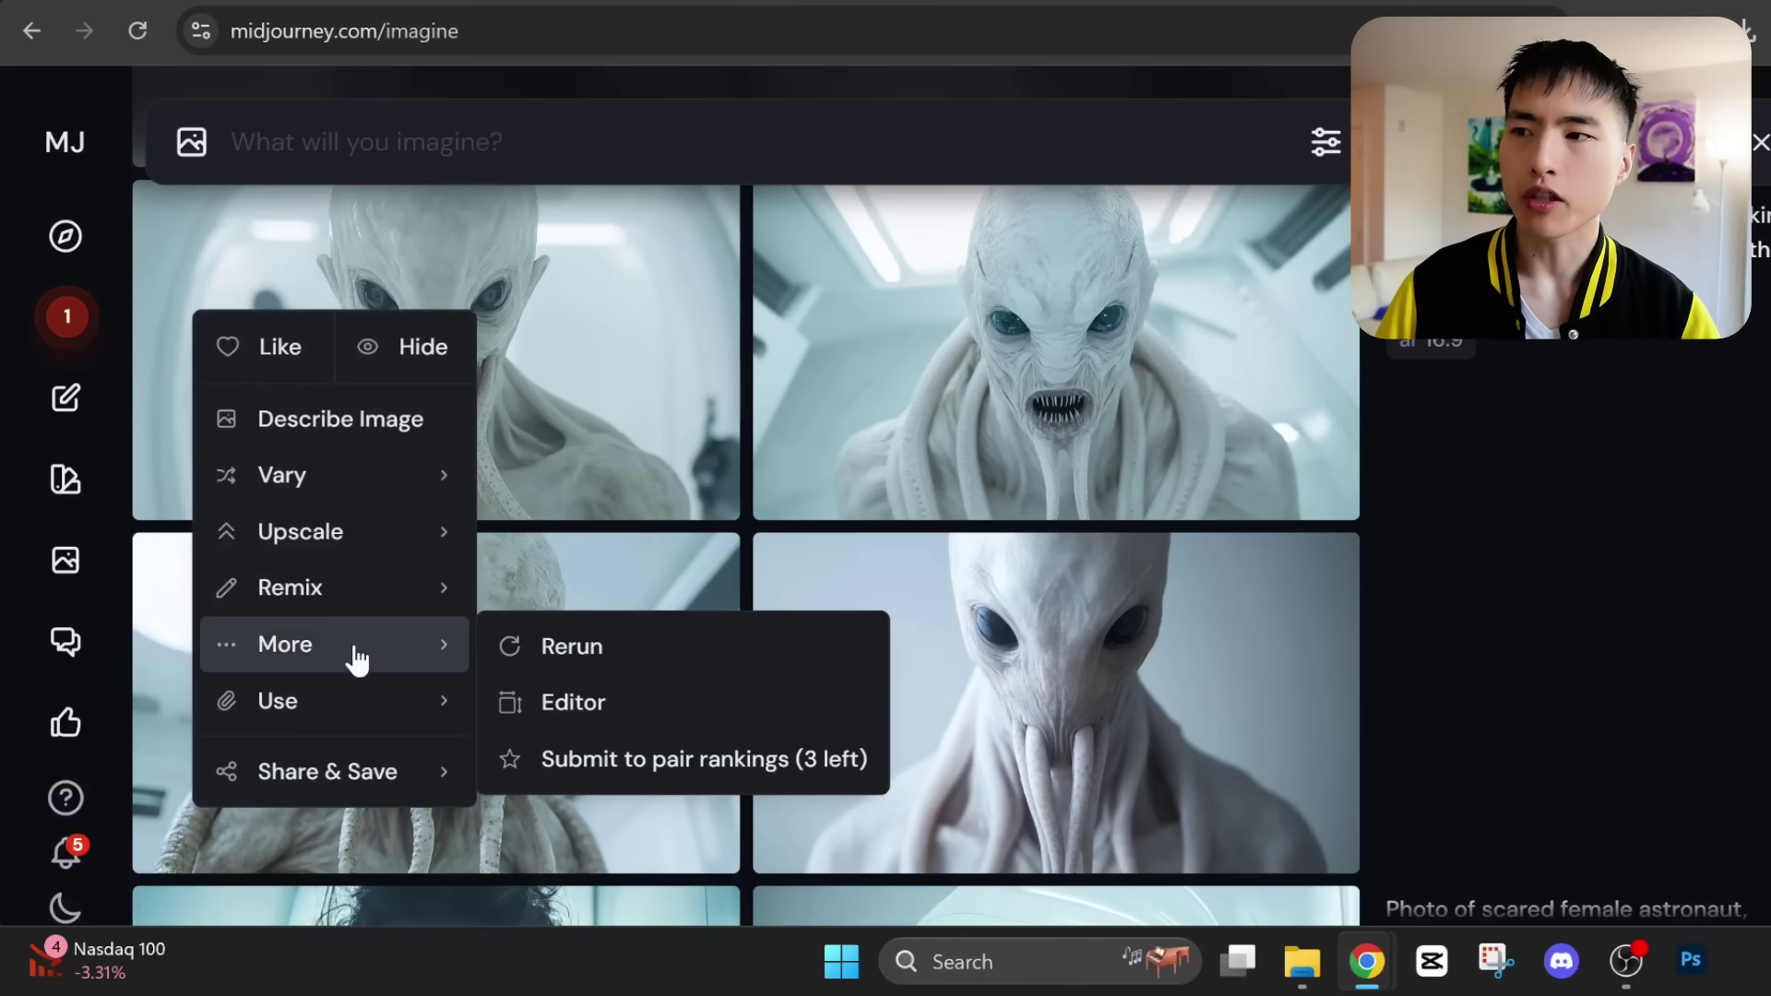
- Shrink the alien image and shift it up-right in the editor canvas to leave a wide border
left_click(701, 724)
left_click_drag(1174, 278, 931, 369)
left_click_drag(605, 600, 675, 563)
left_click_drag(282, 339, 336, 371)
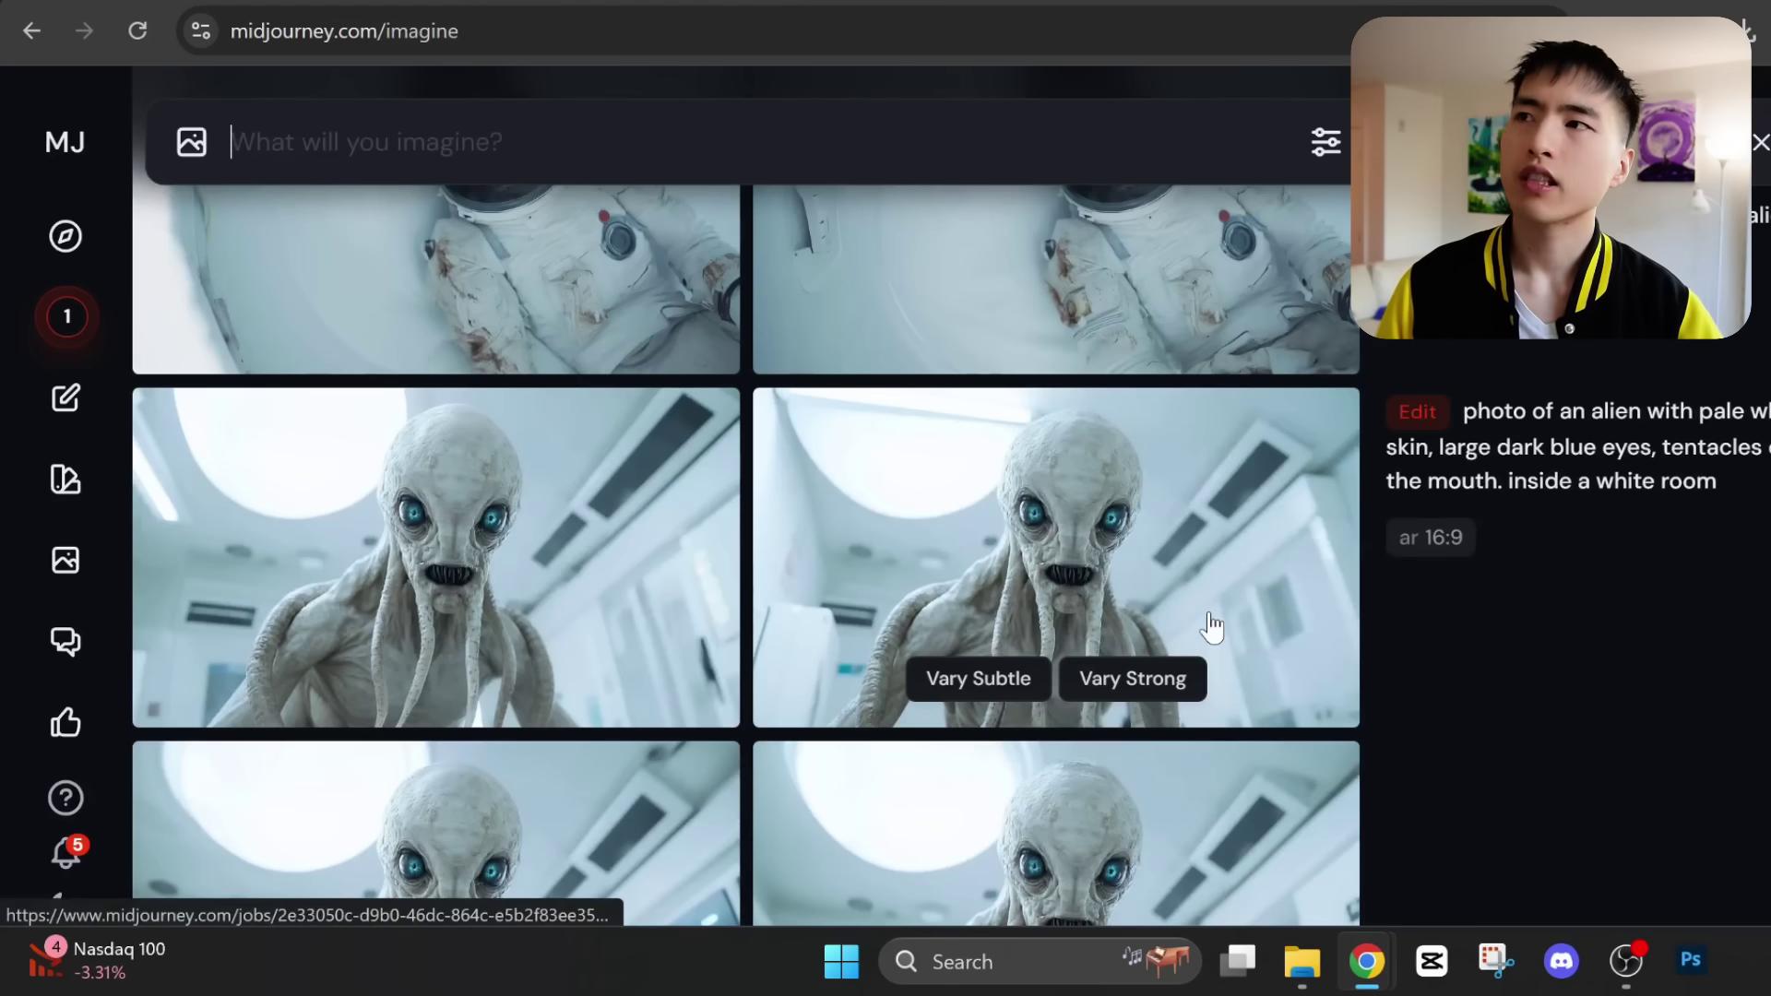
scroll(1207, 625, "down", 2)
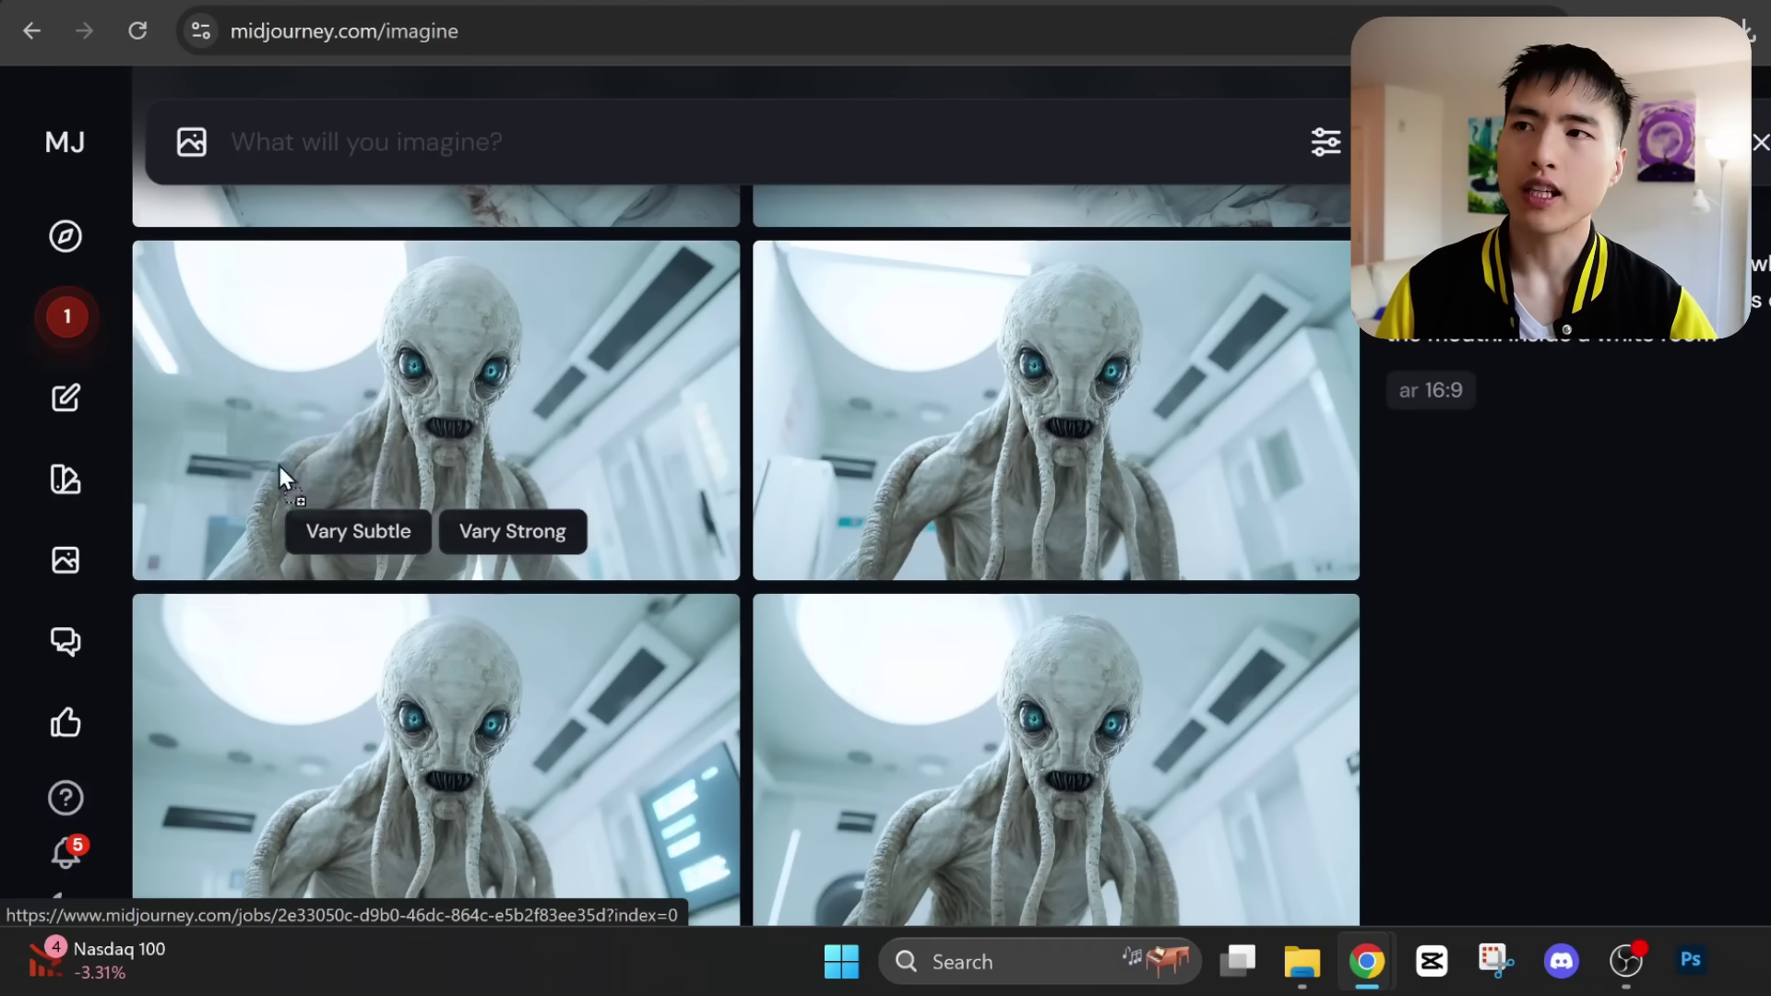
- Use the wide alien image as a style reference for the teal alien laboratory prompt
left_click_drag(278, 462, 229, 260)
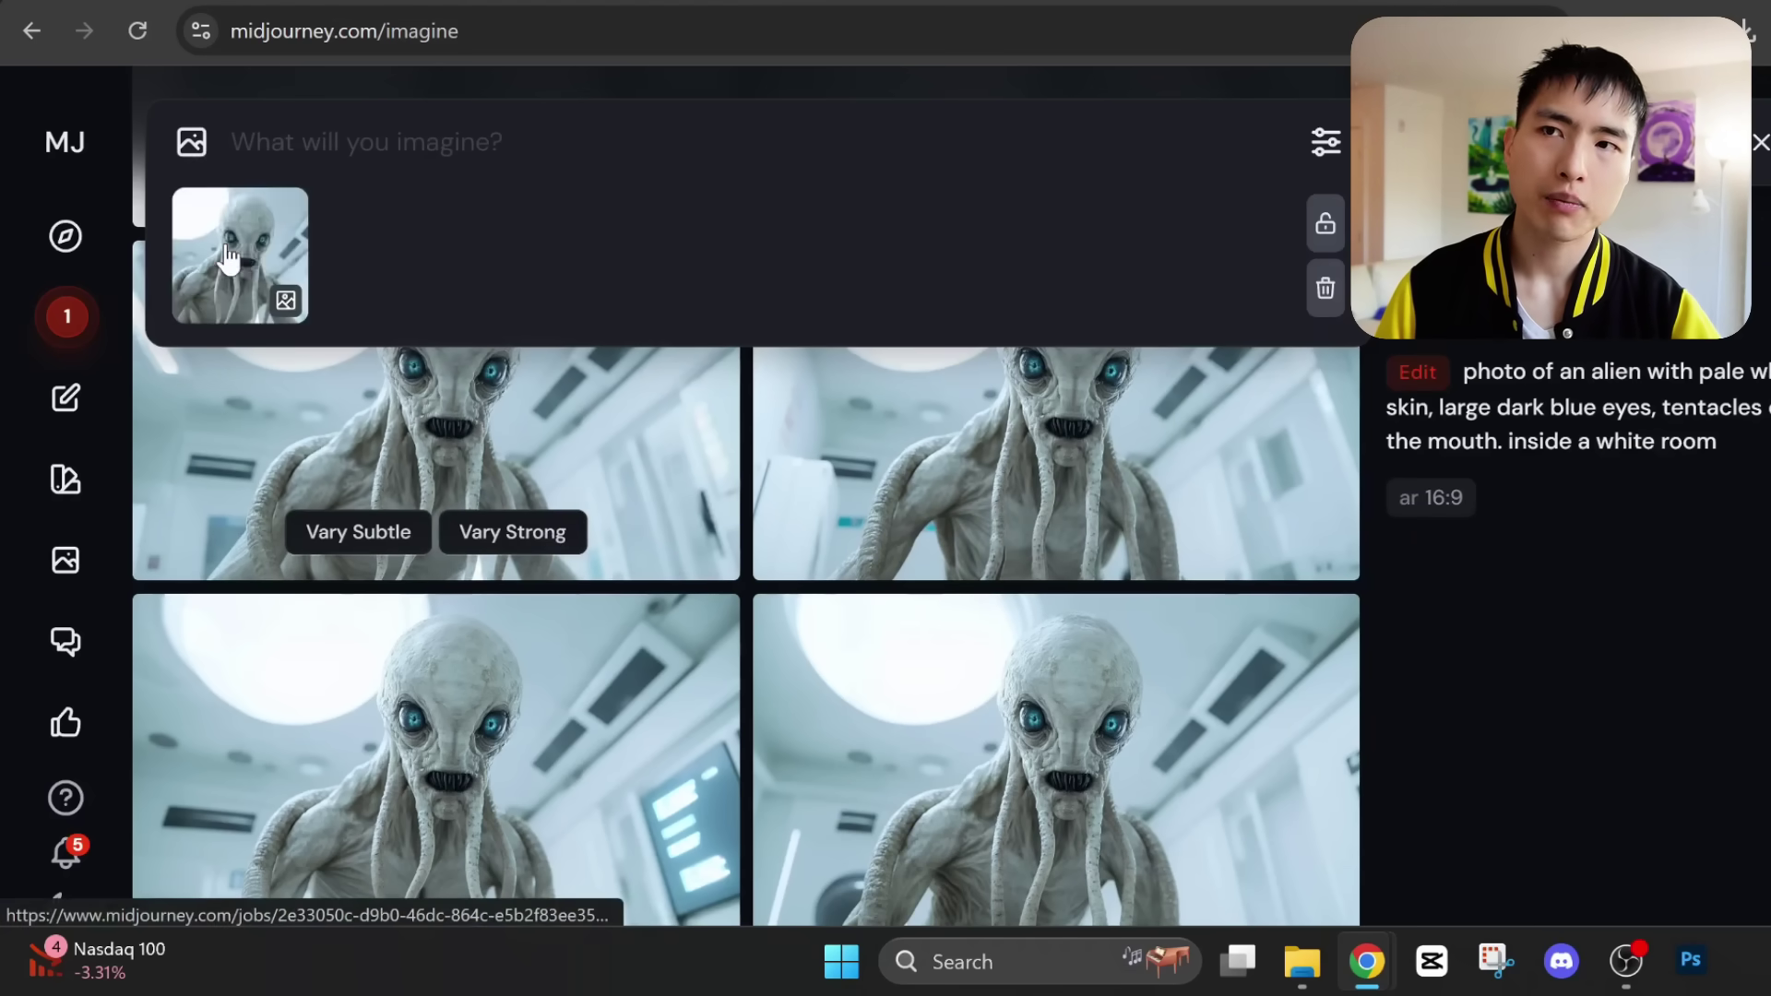
key("ctrl+plus")
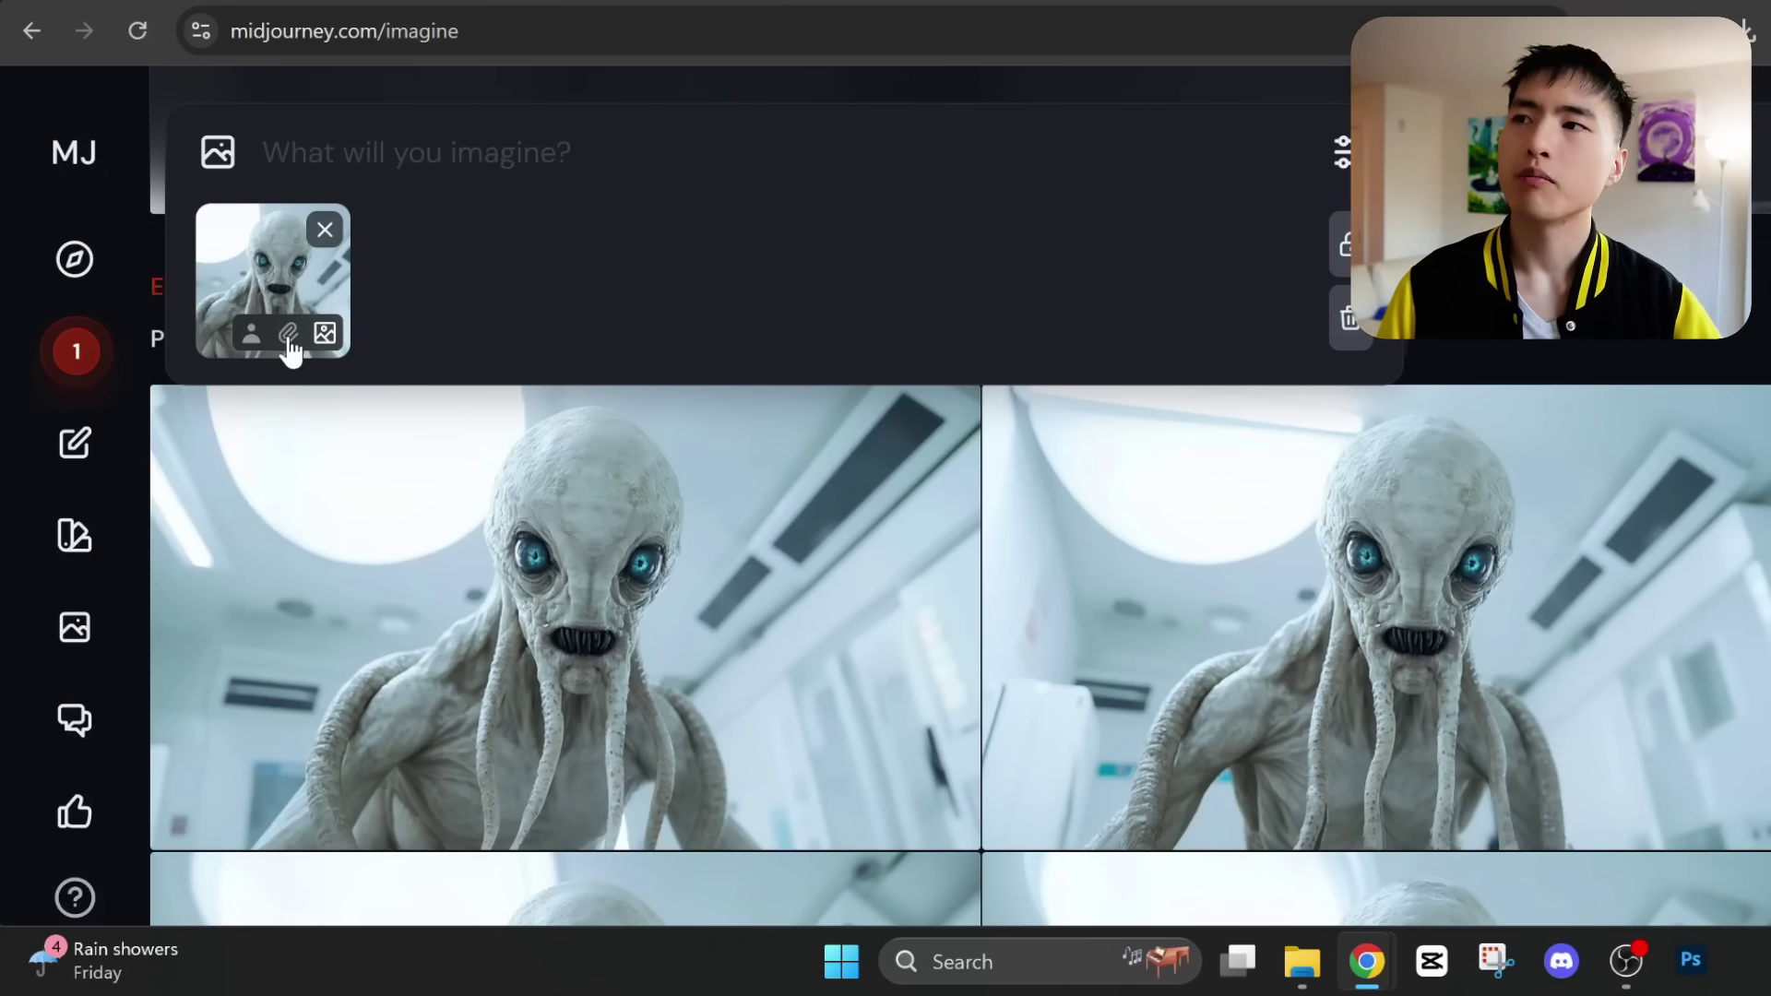
left_click(288, 334)
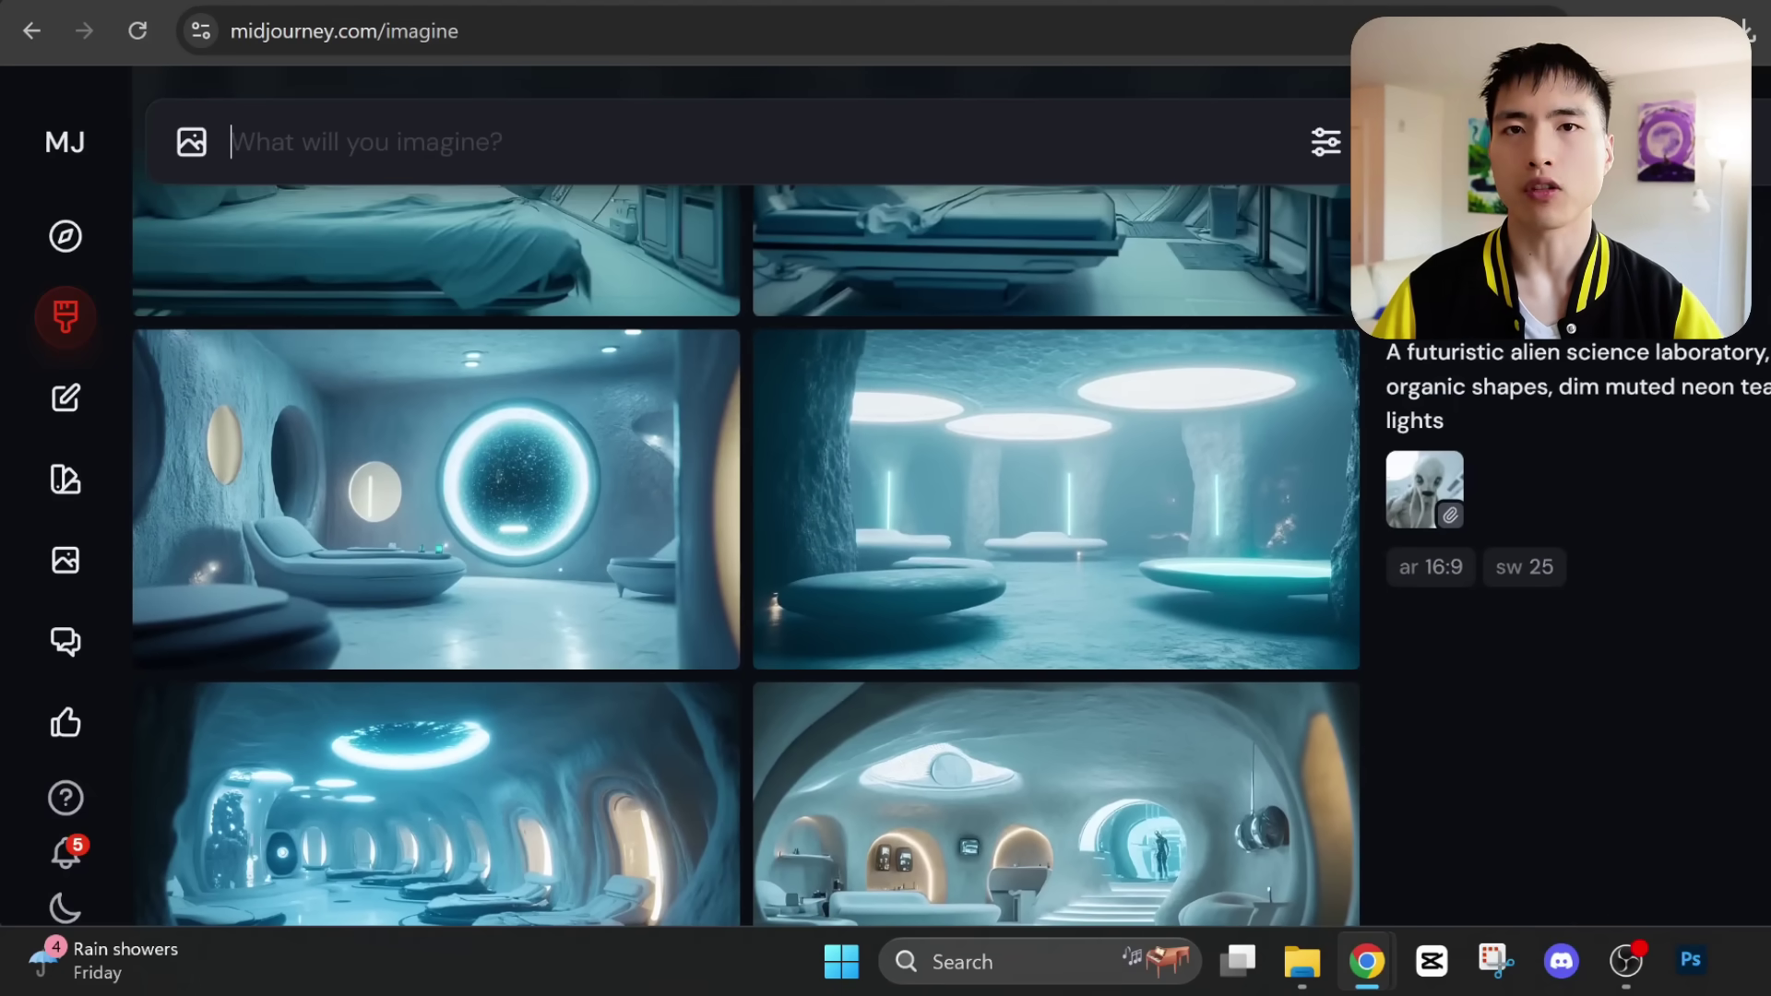
scroll(849, 553, "down", 1)
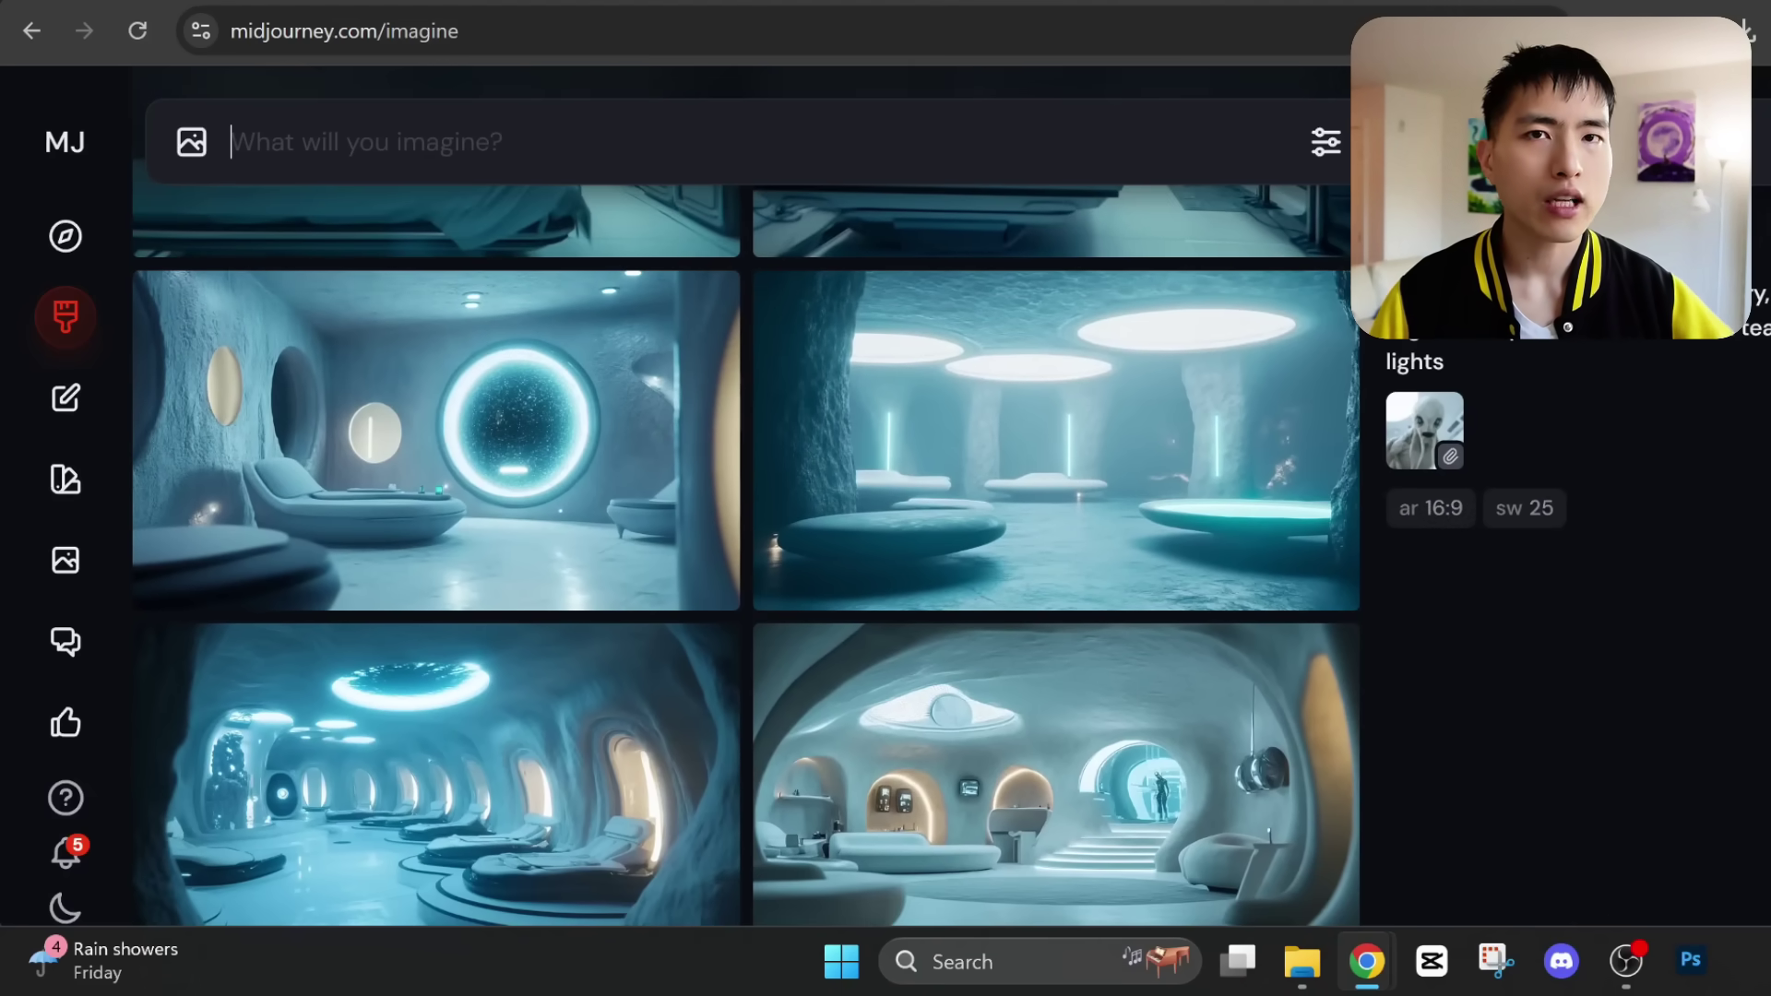
scroll(745, 553, "down", 3)
scroll(746, 553, "up", 5)
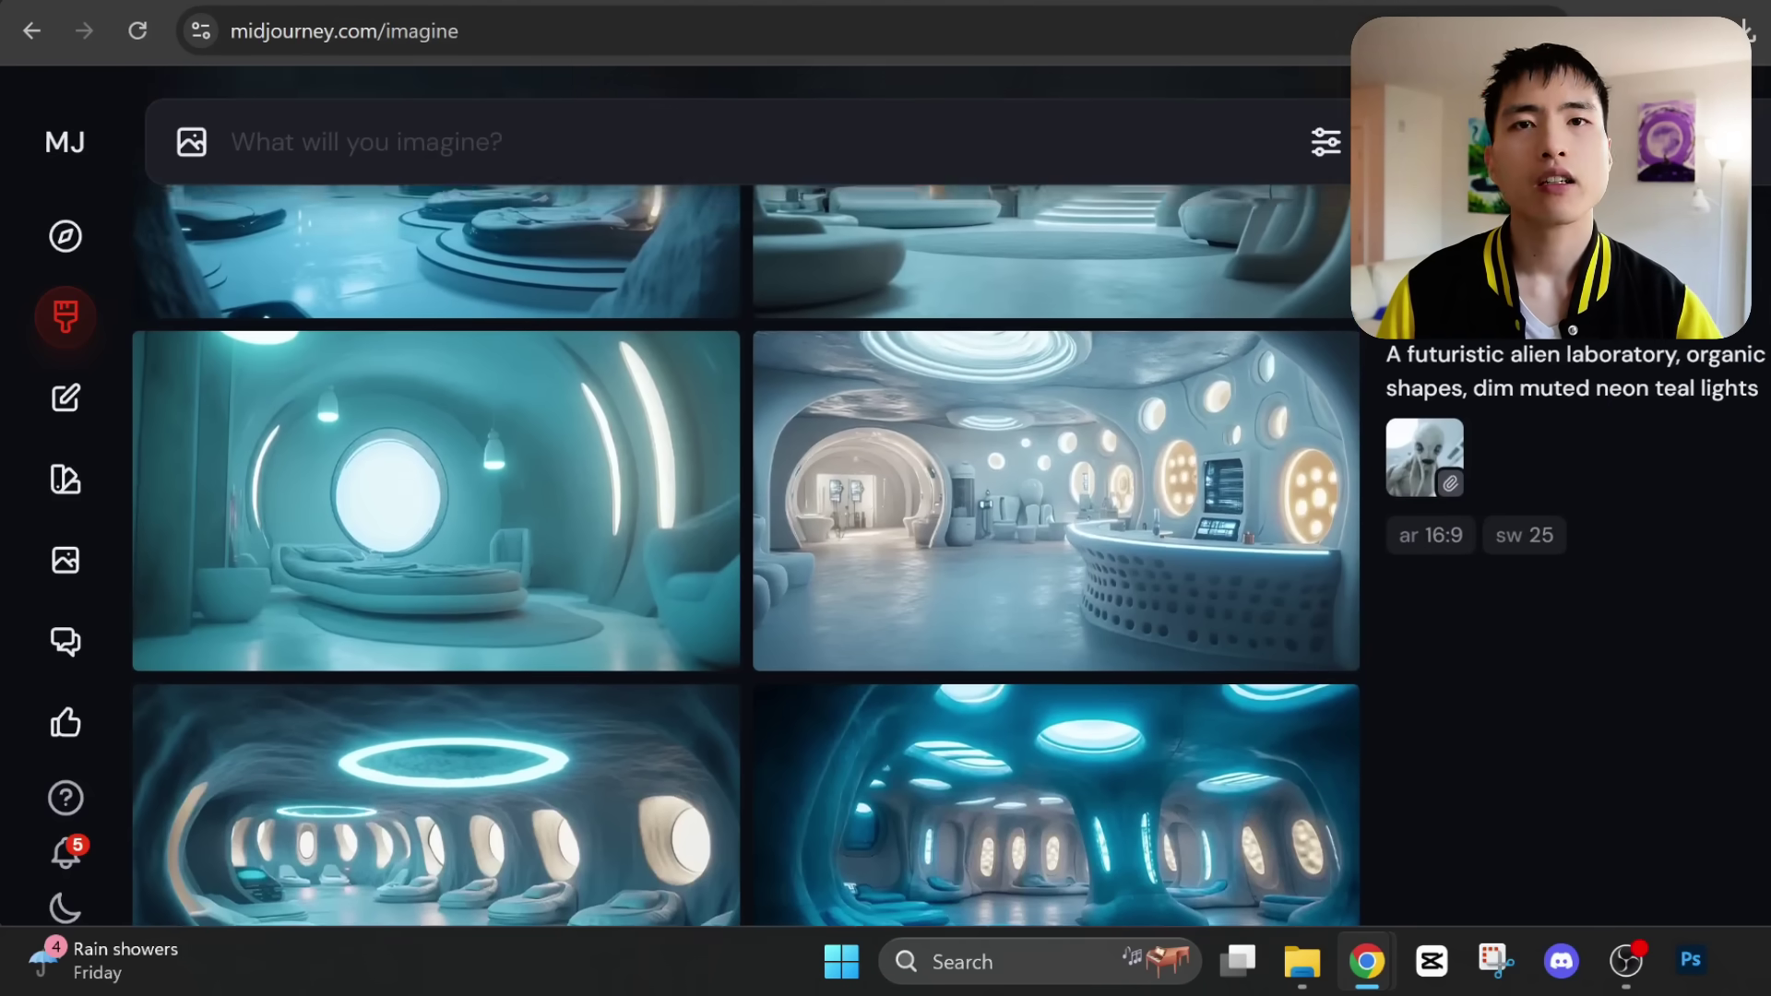
scroll(745, 554, "up", 3)
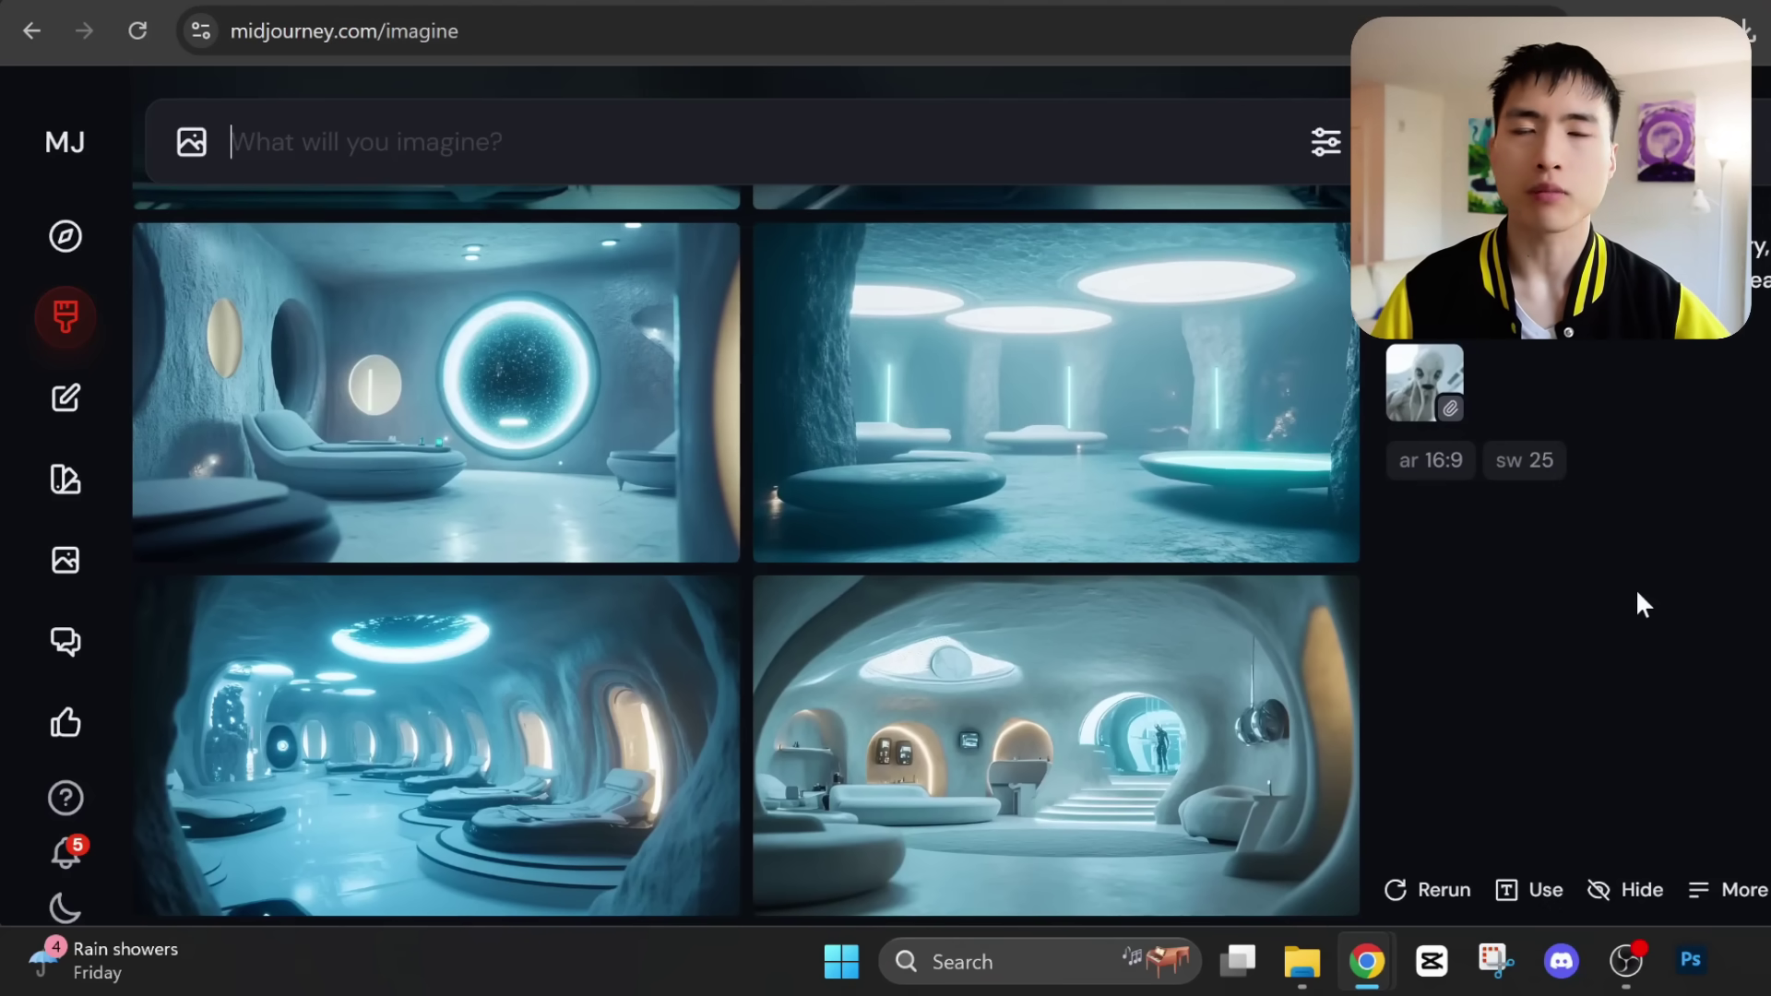
- Show the Upscale submenu for the image of the astronaut sitting against the wall
scroll(1637, 595, "up", 5)
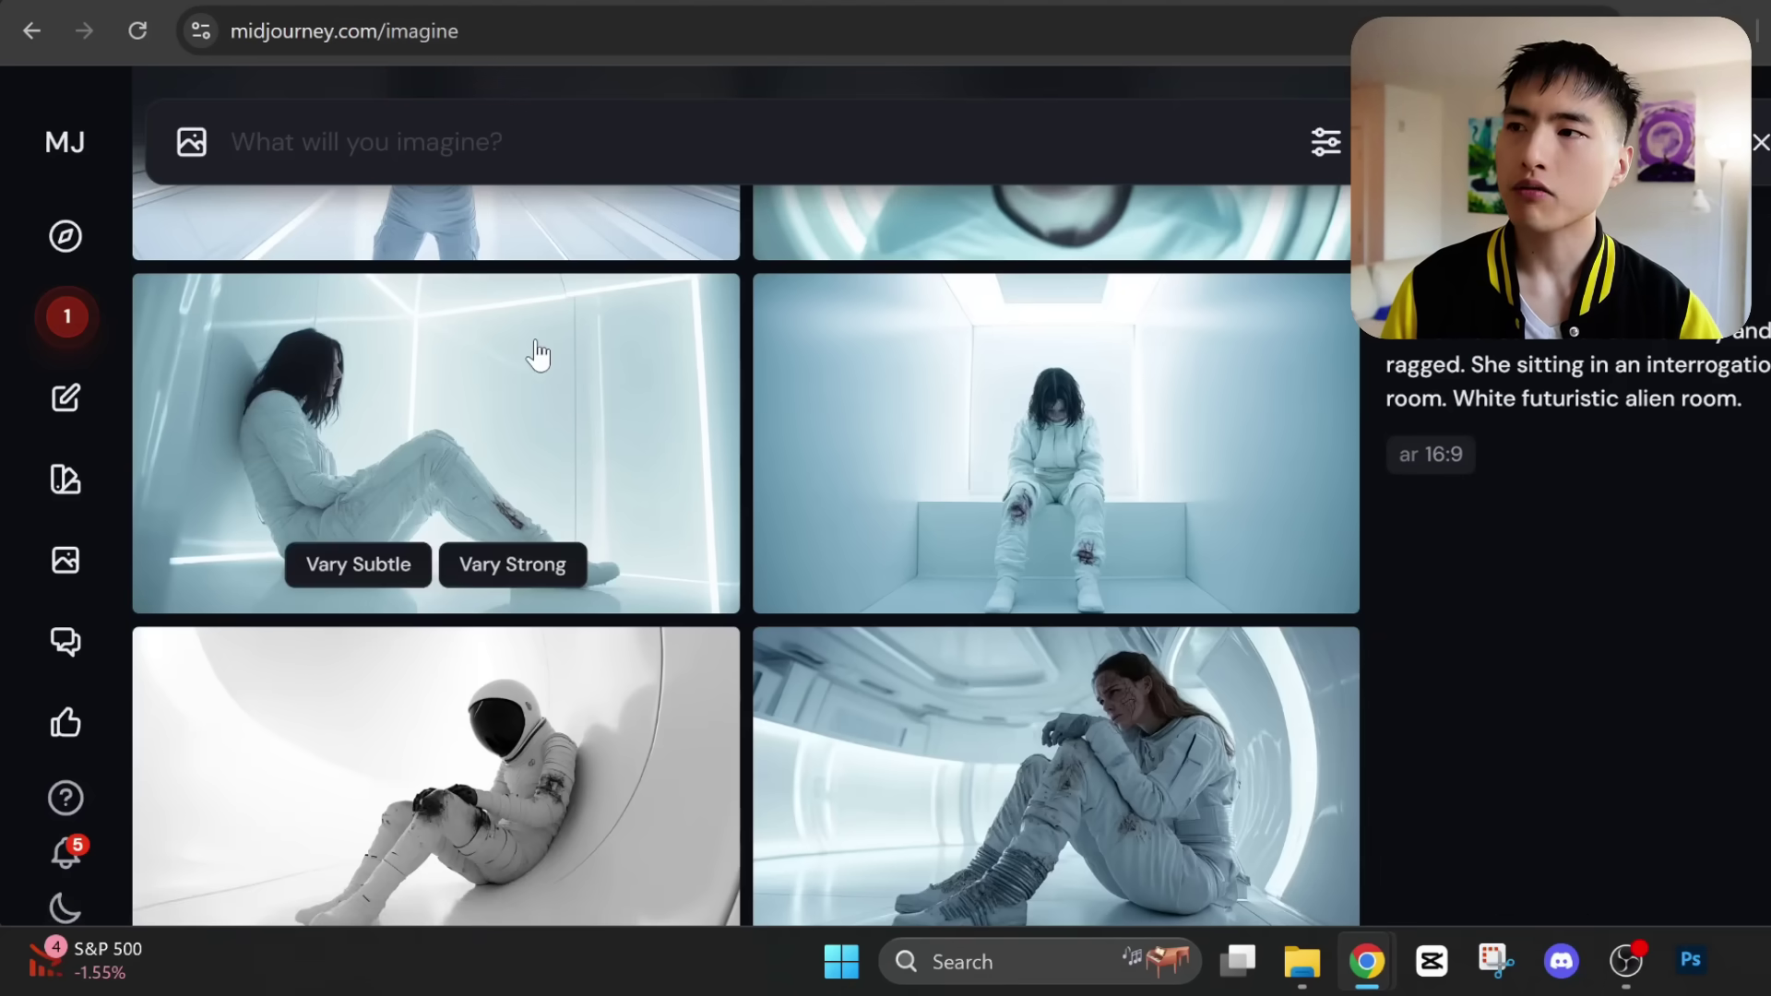
right_click(534, 337)
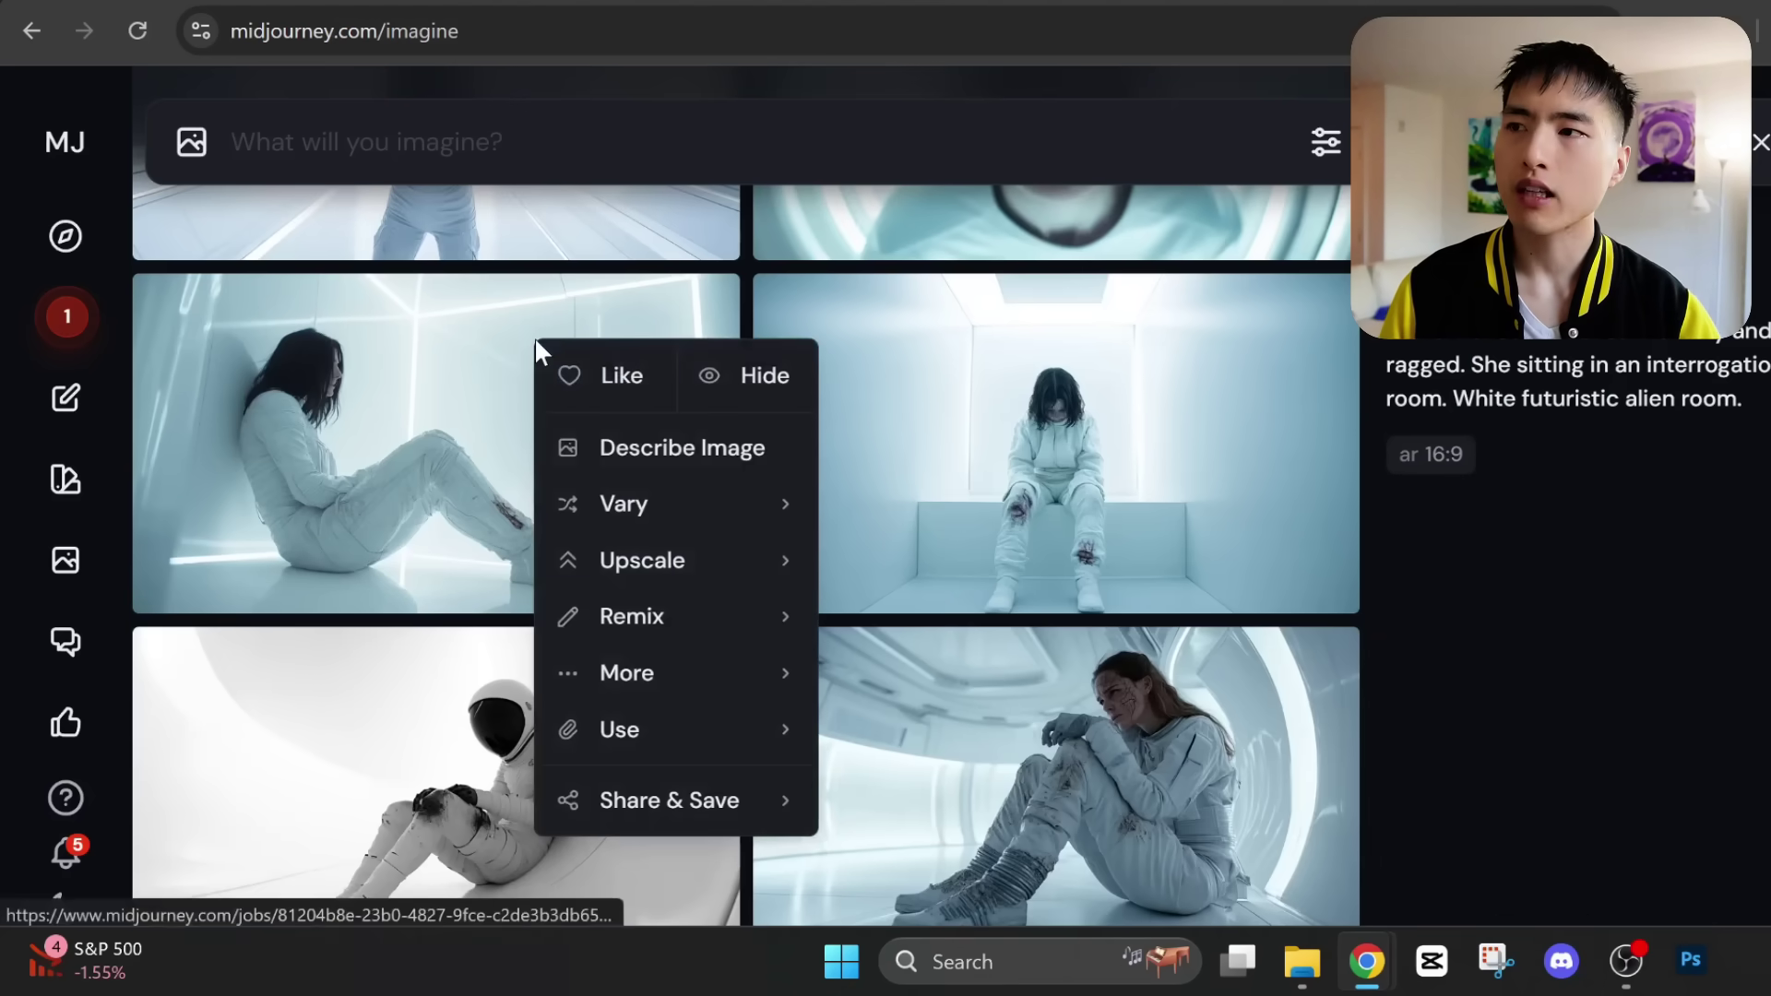
mouse_move(741, 570)
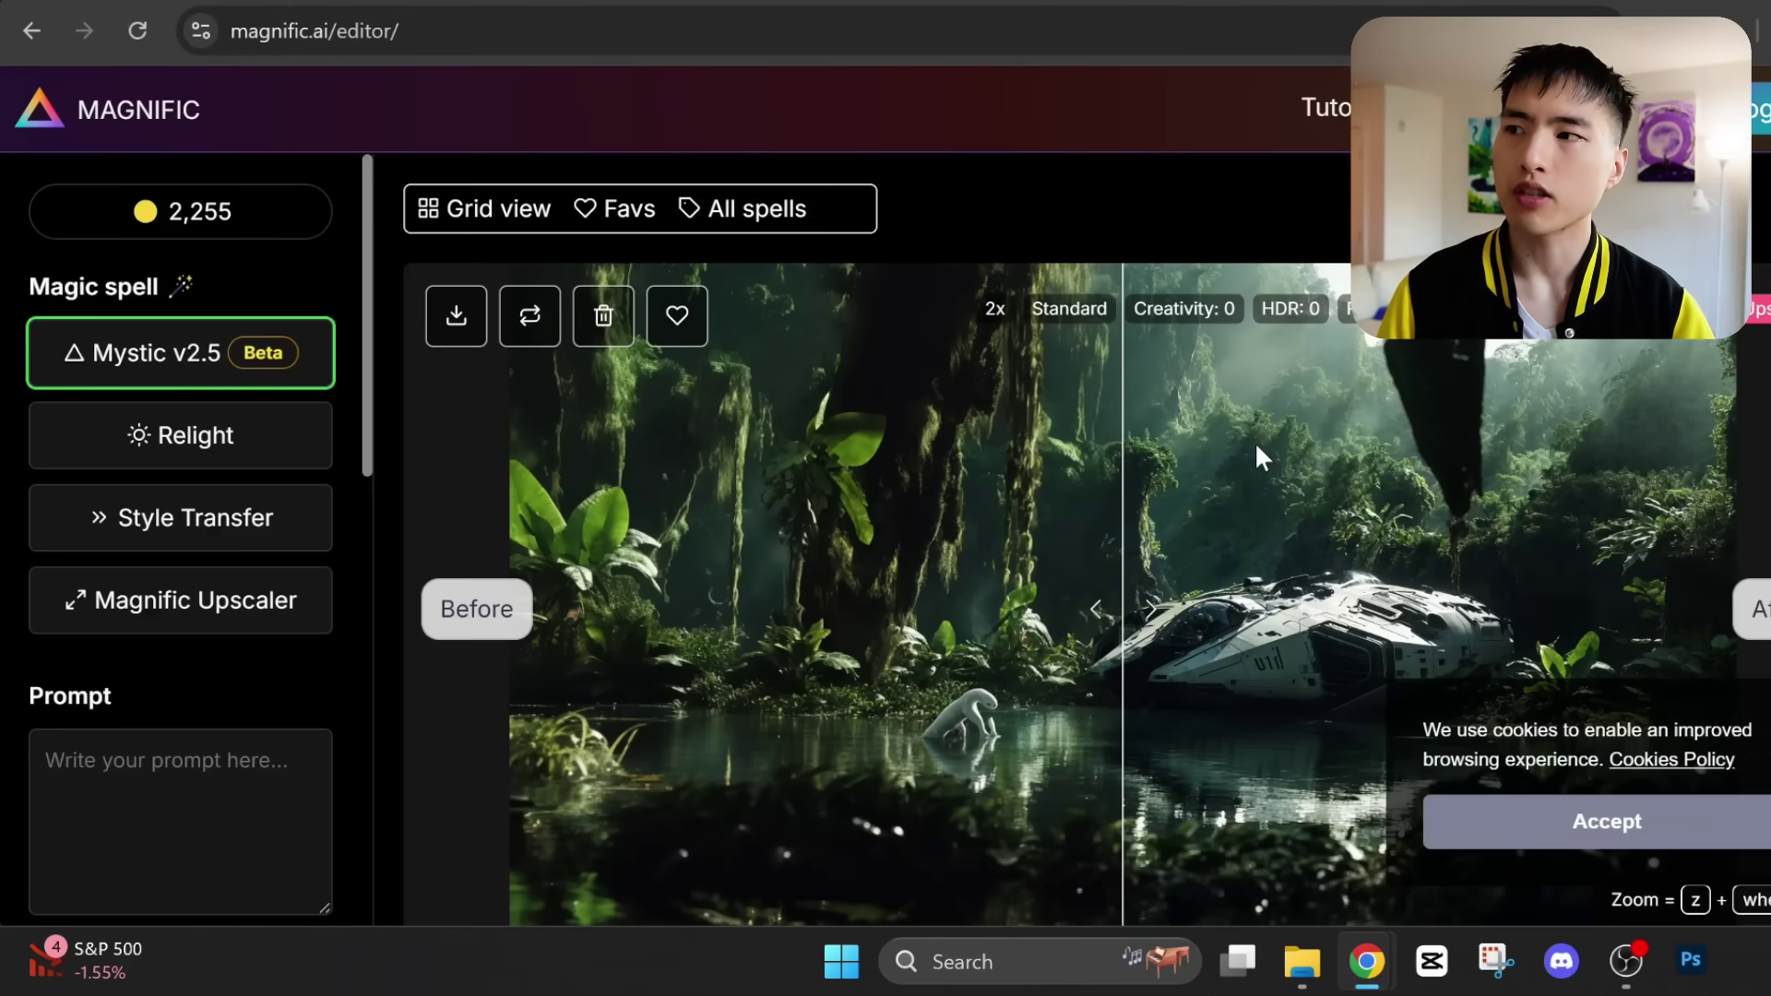
- Switch to Magnific Upscaler and keep the scale factor at 2x for a 7616 × 4272 output
left_click(208, 599)
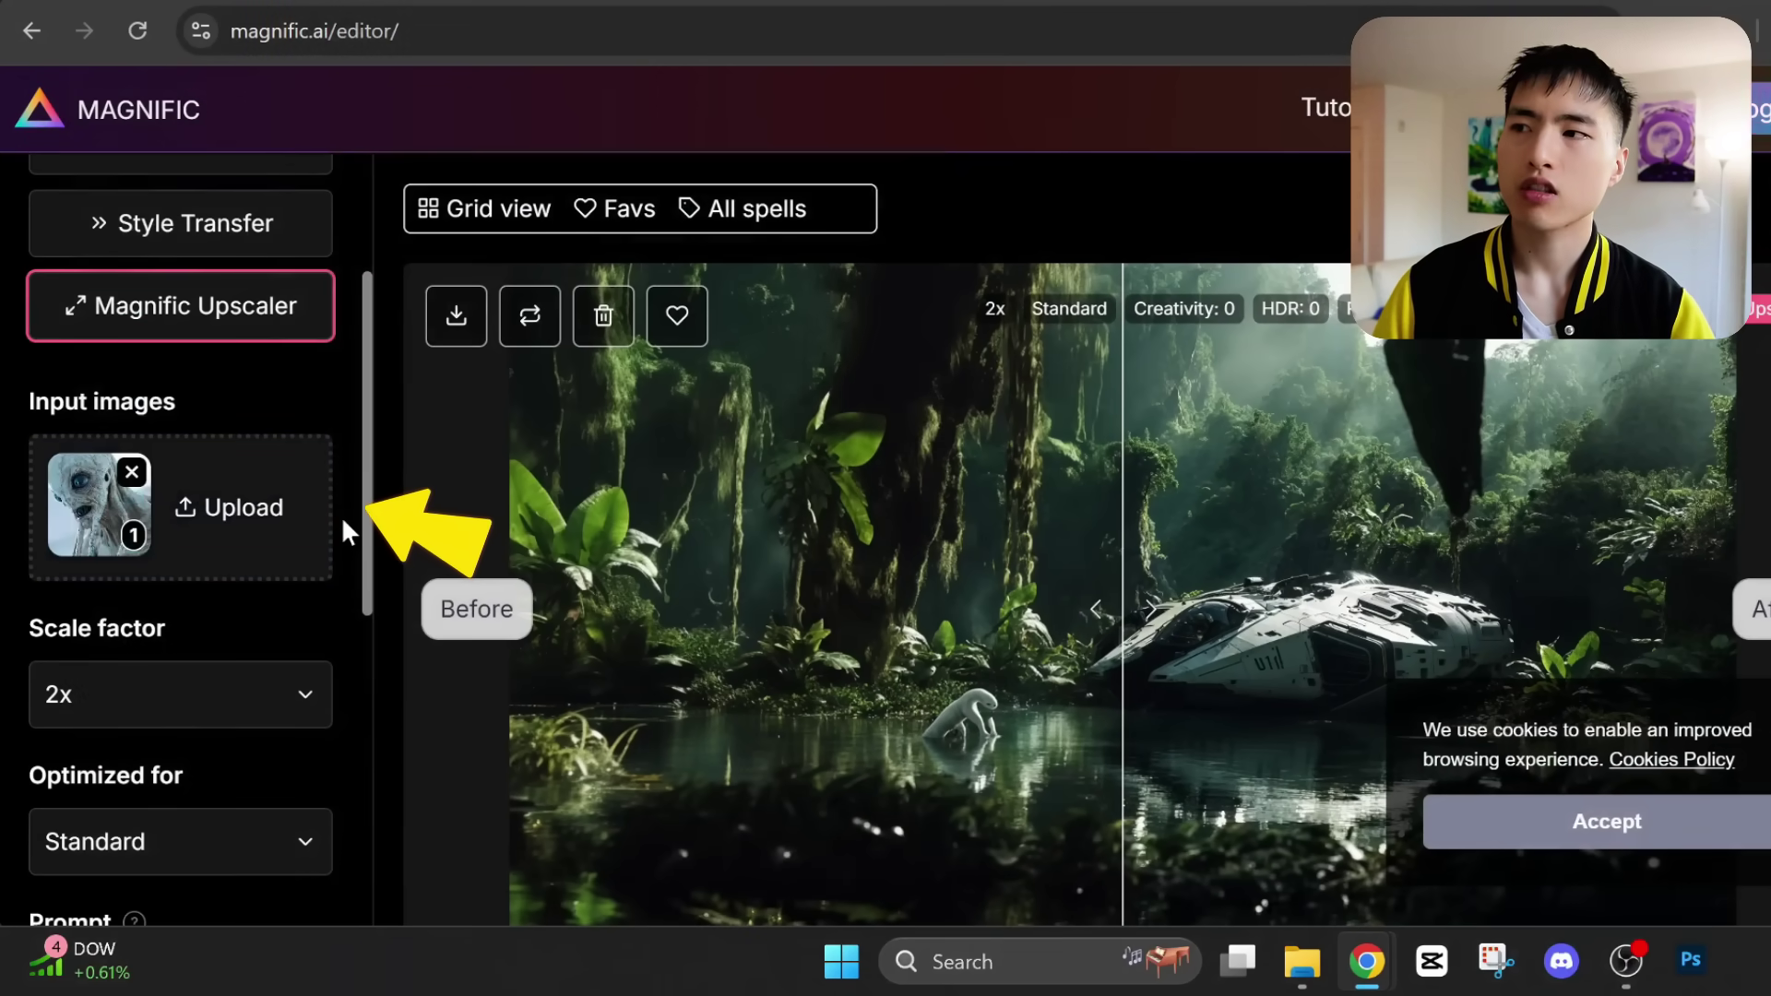
scroll(343, 524, "down", 2)
left_click(297, 554)
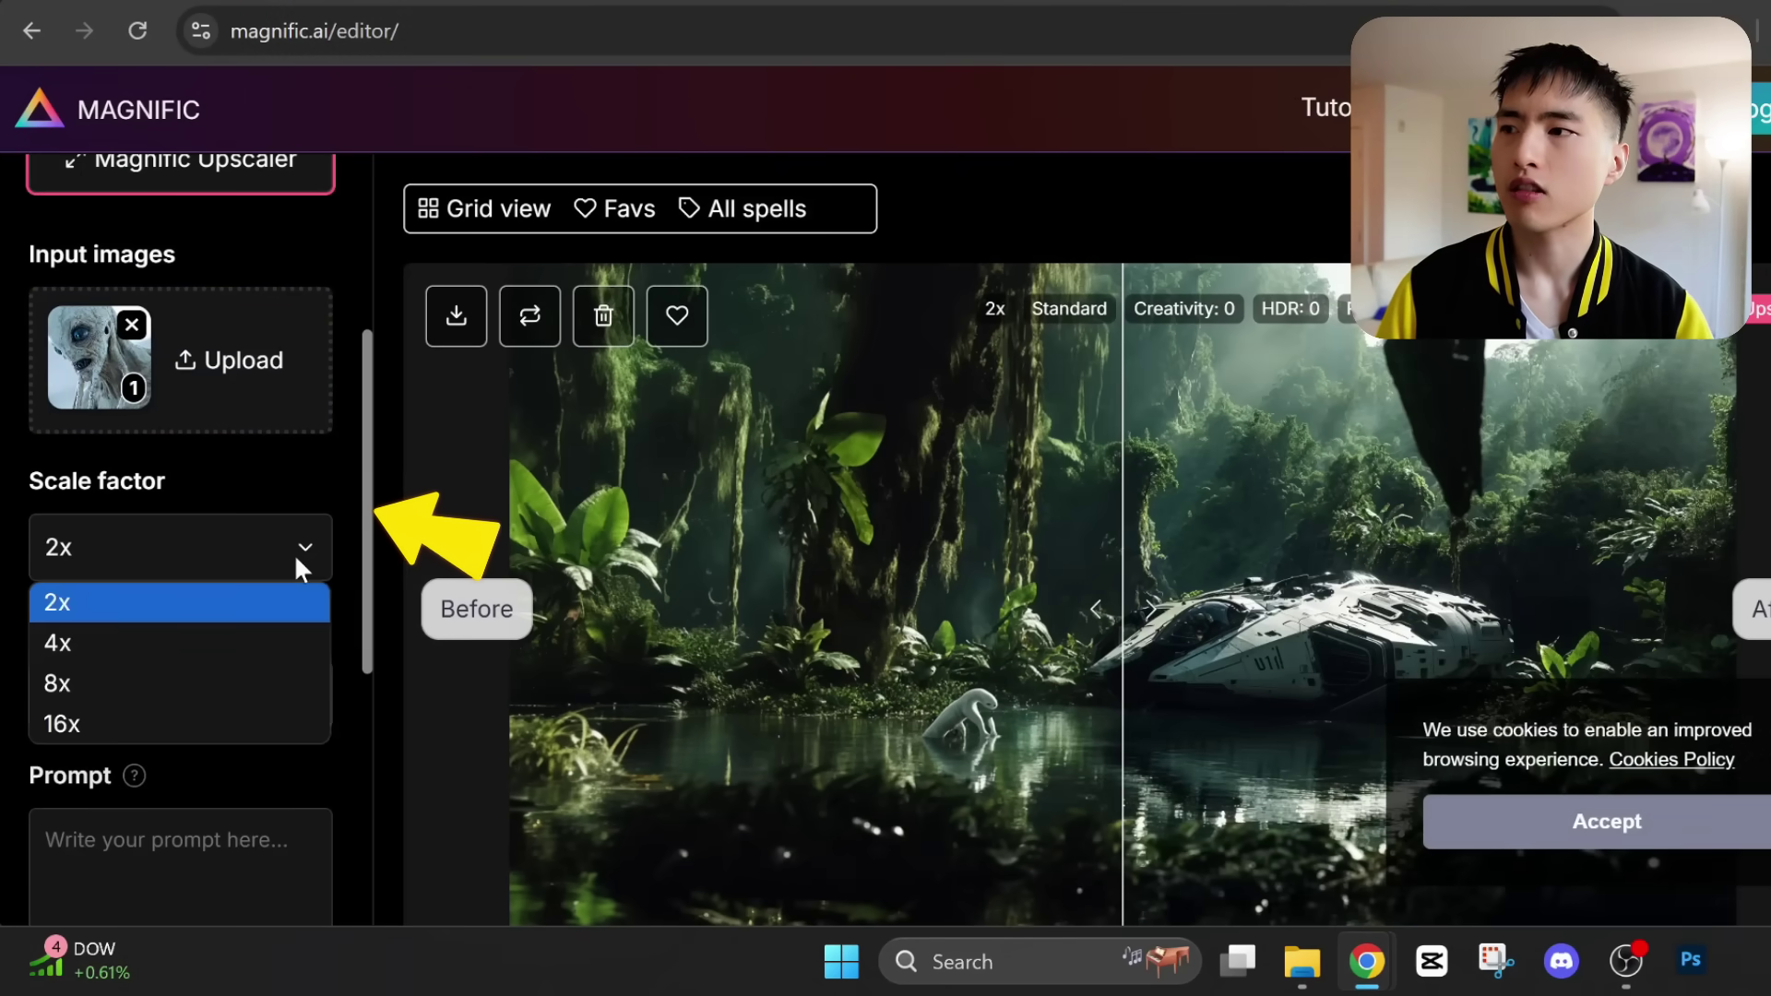
left_click(295, 553)
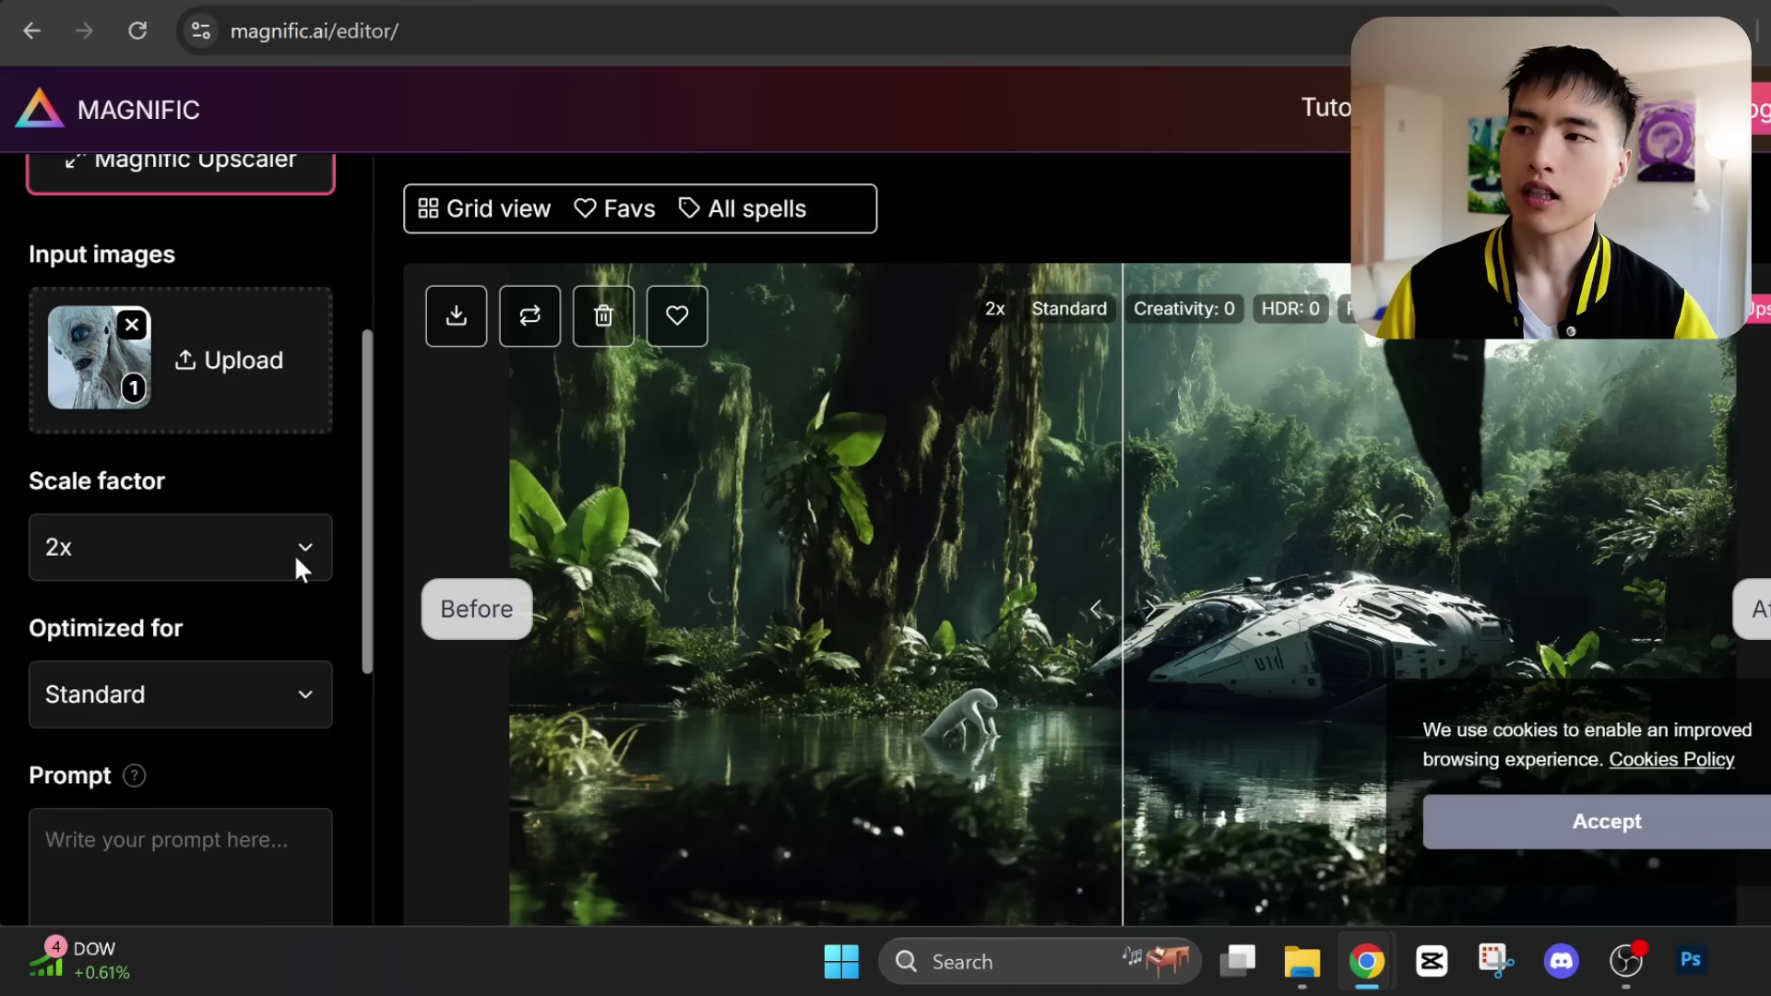
scroll(293, 553, "down", 10)
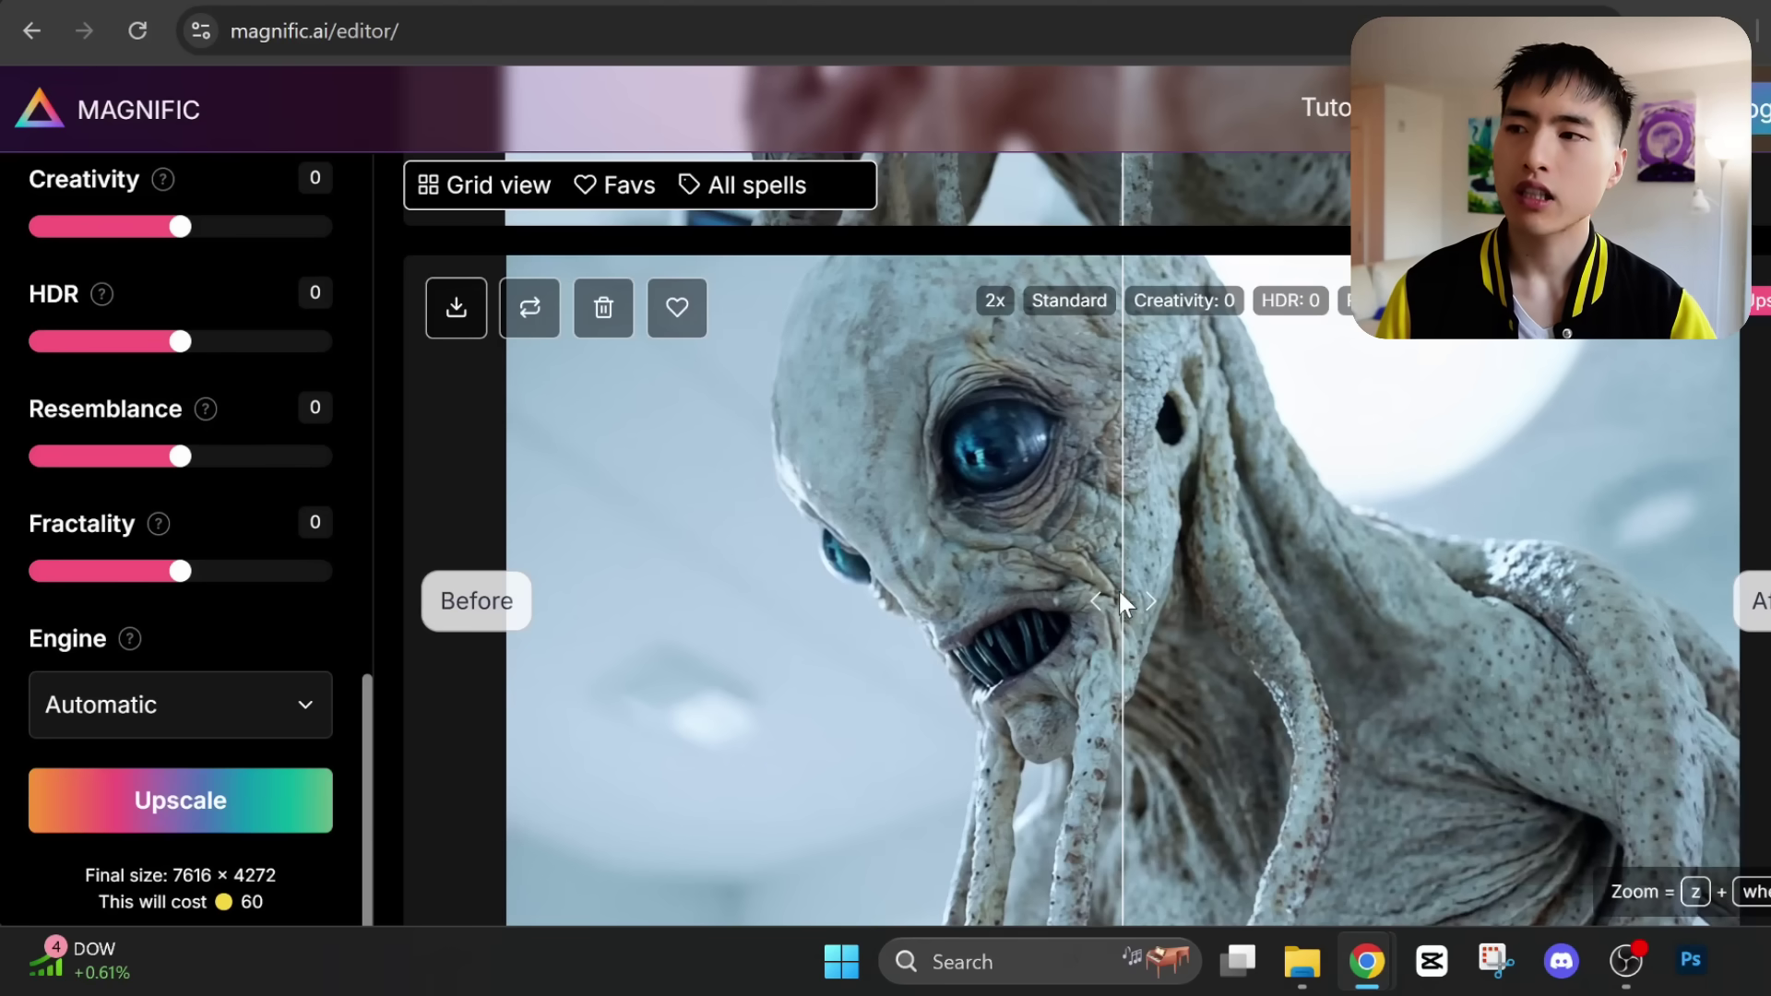
scroll(1125, 584, "down", 1)
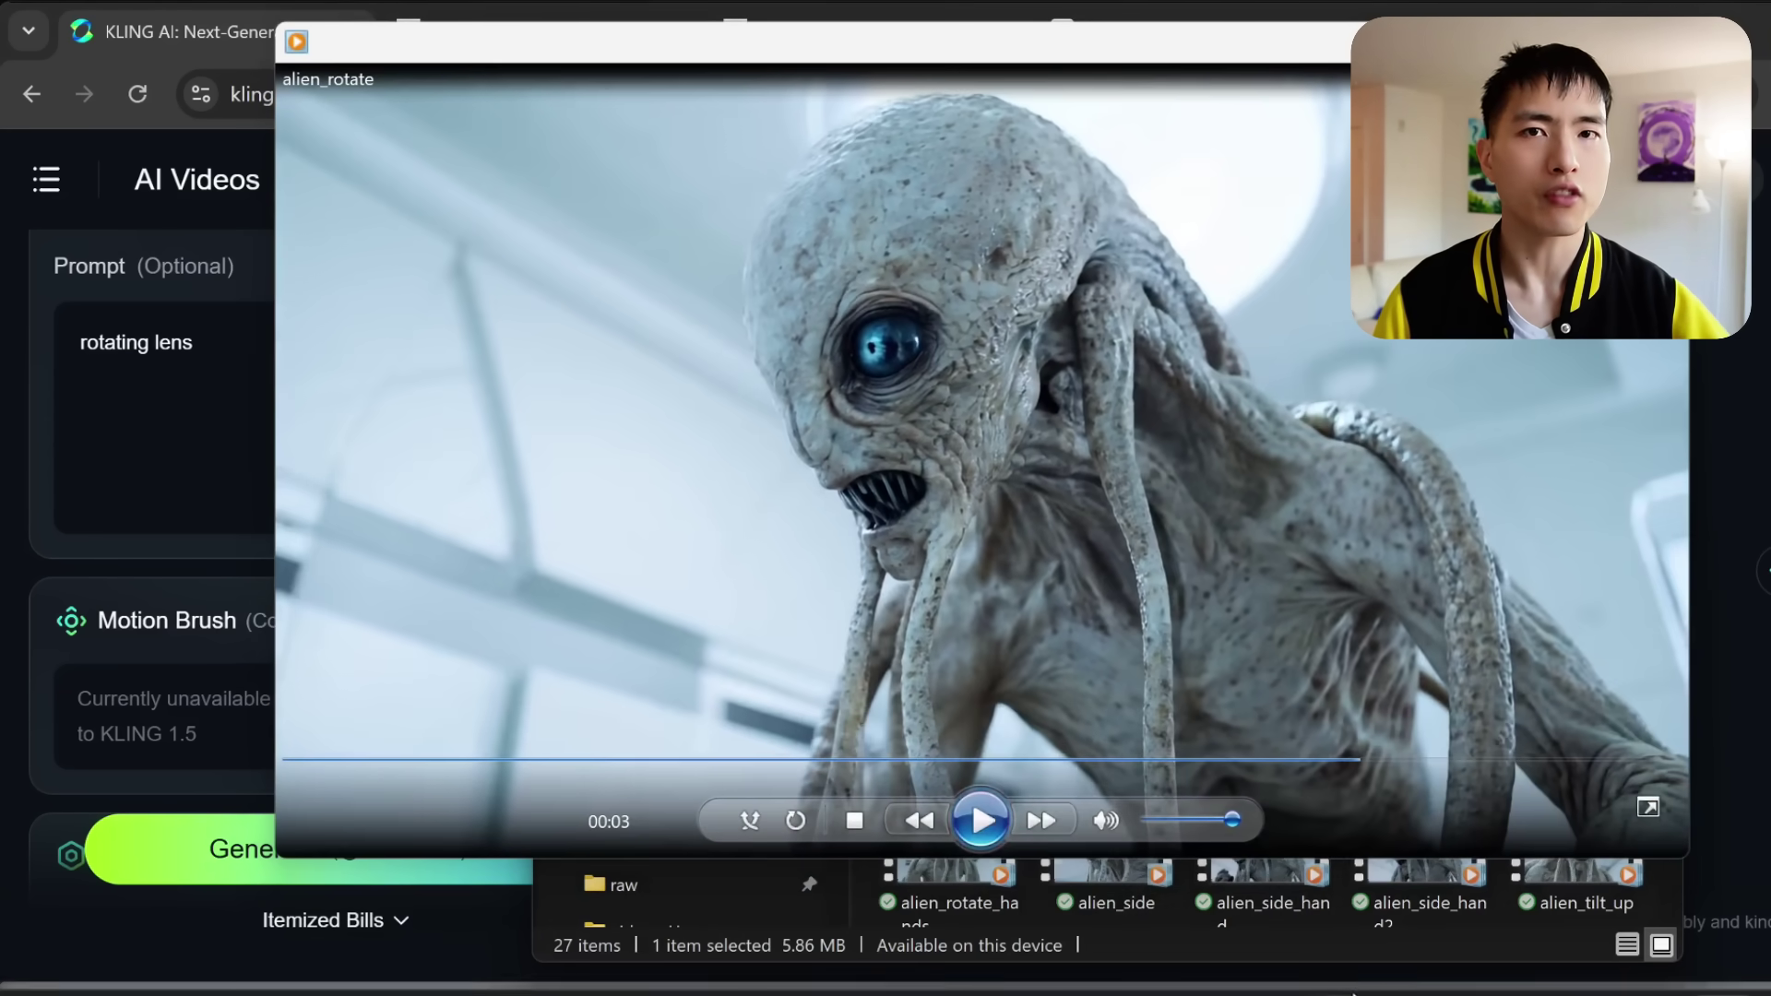
- Use a snipped alien frame as the start frame and generate with prompt 'it moves it's mouth, slowly'
key("super+shift+s")
left_click_drag(284, 70, 1684, 858)
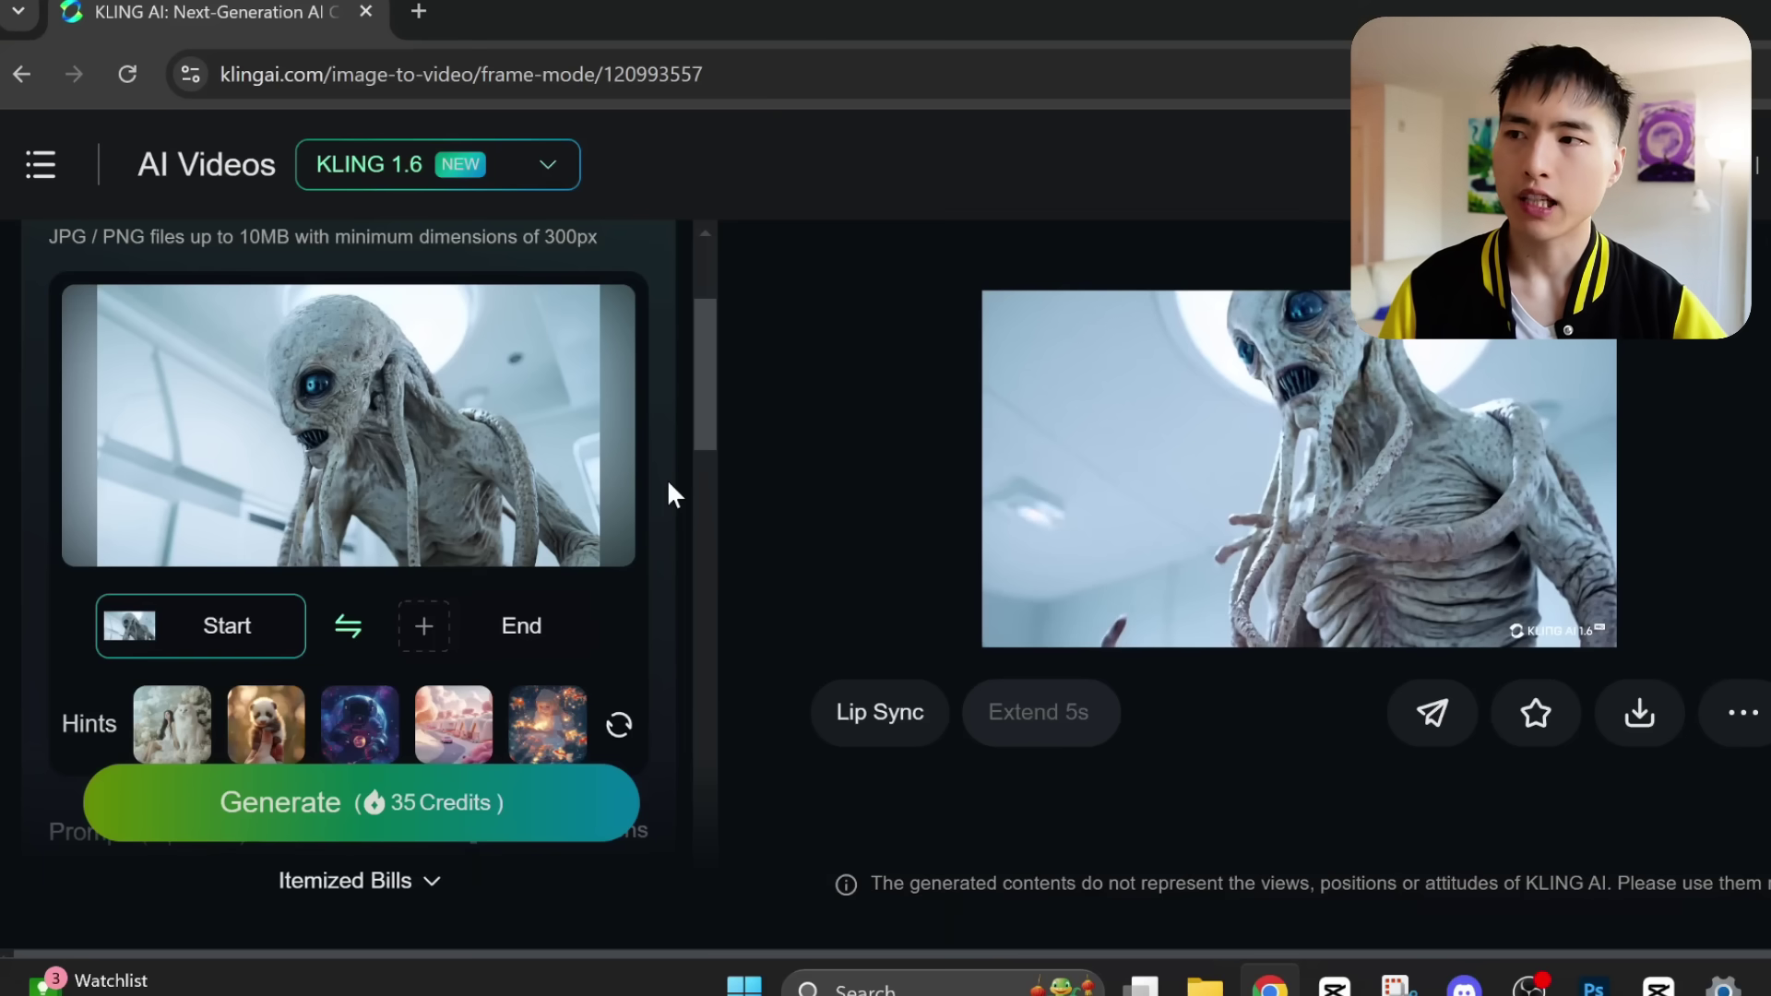
scroll(667, 479, "down", 3)
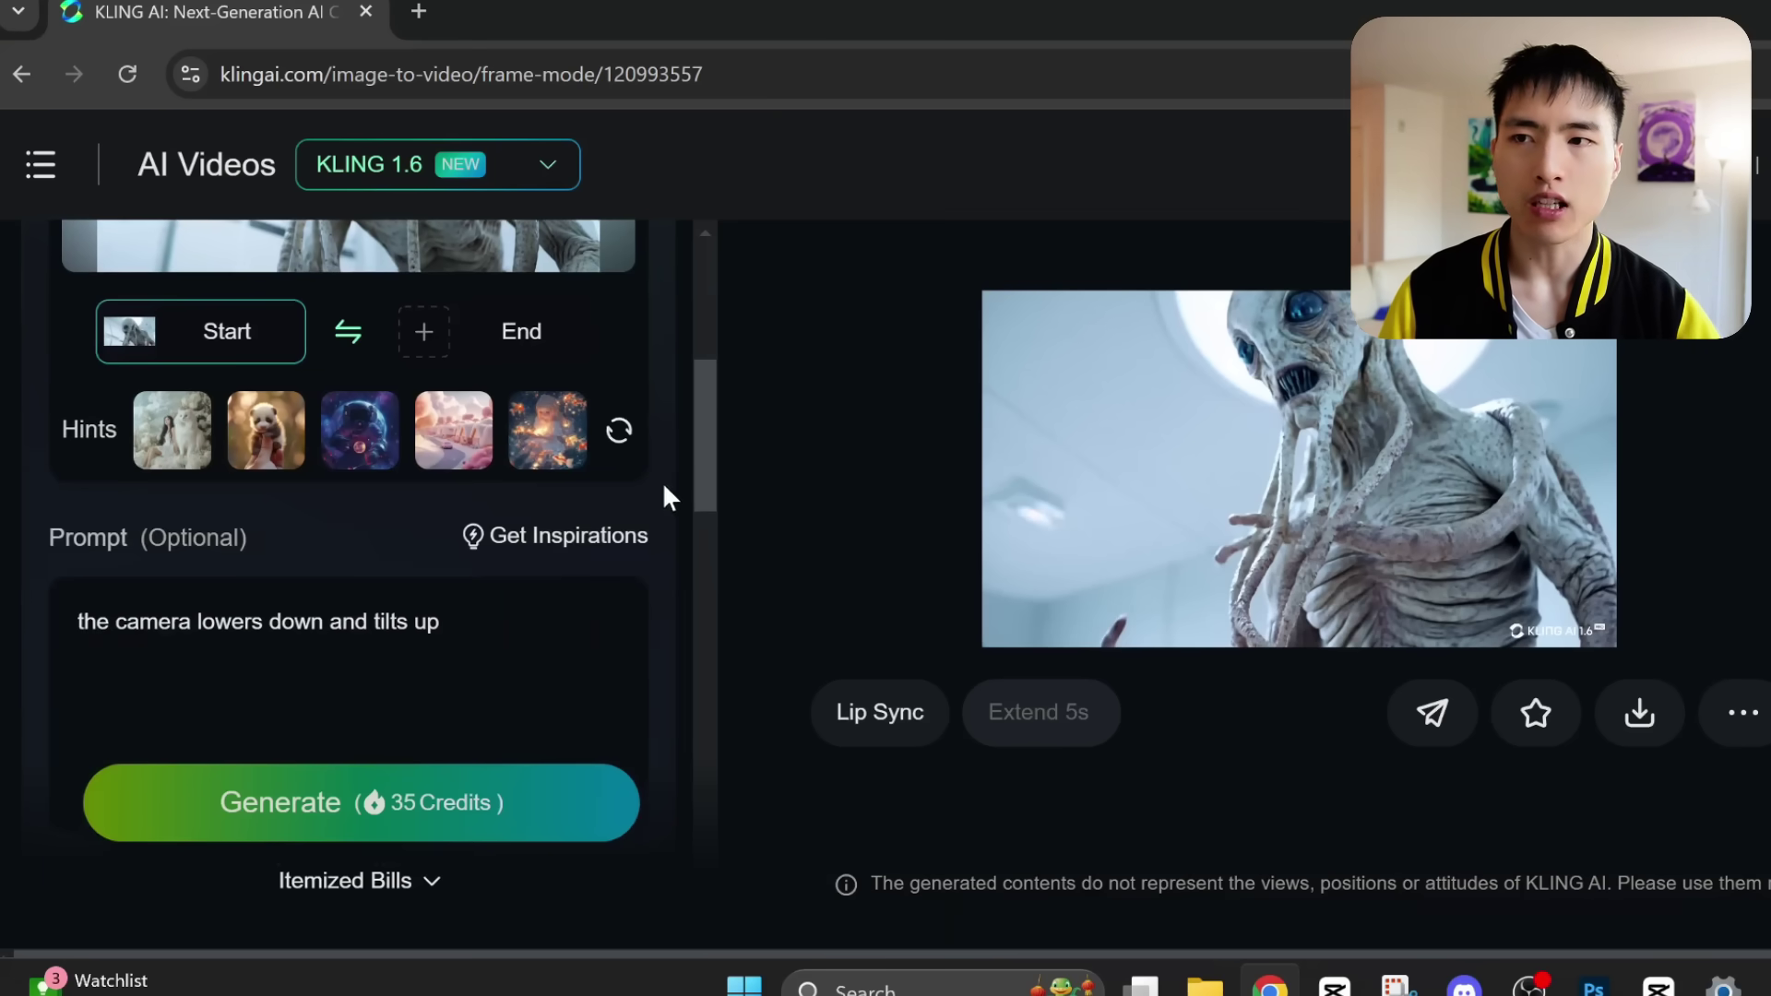
left_click_drag(514, 653, 5, 634)
key("ctrl+plus")
type("it moves it's mouth, slowly")
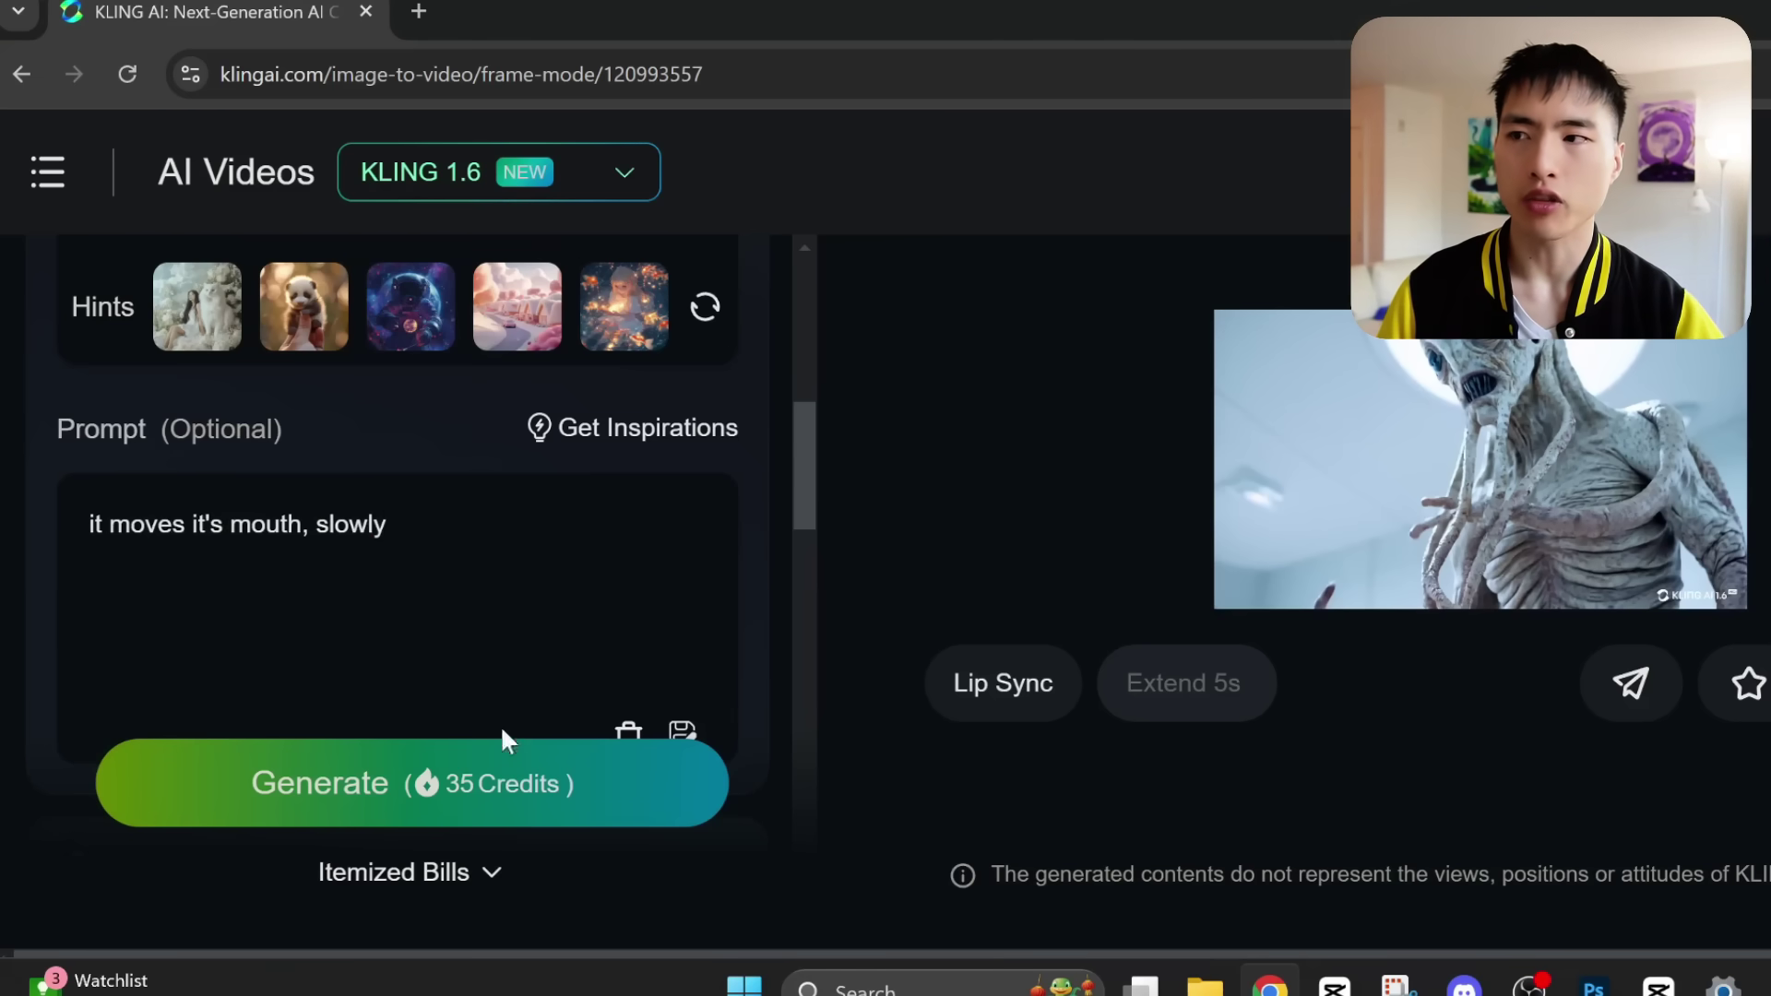
left_click(605, 791)
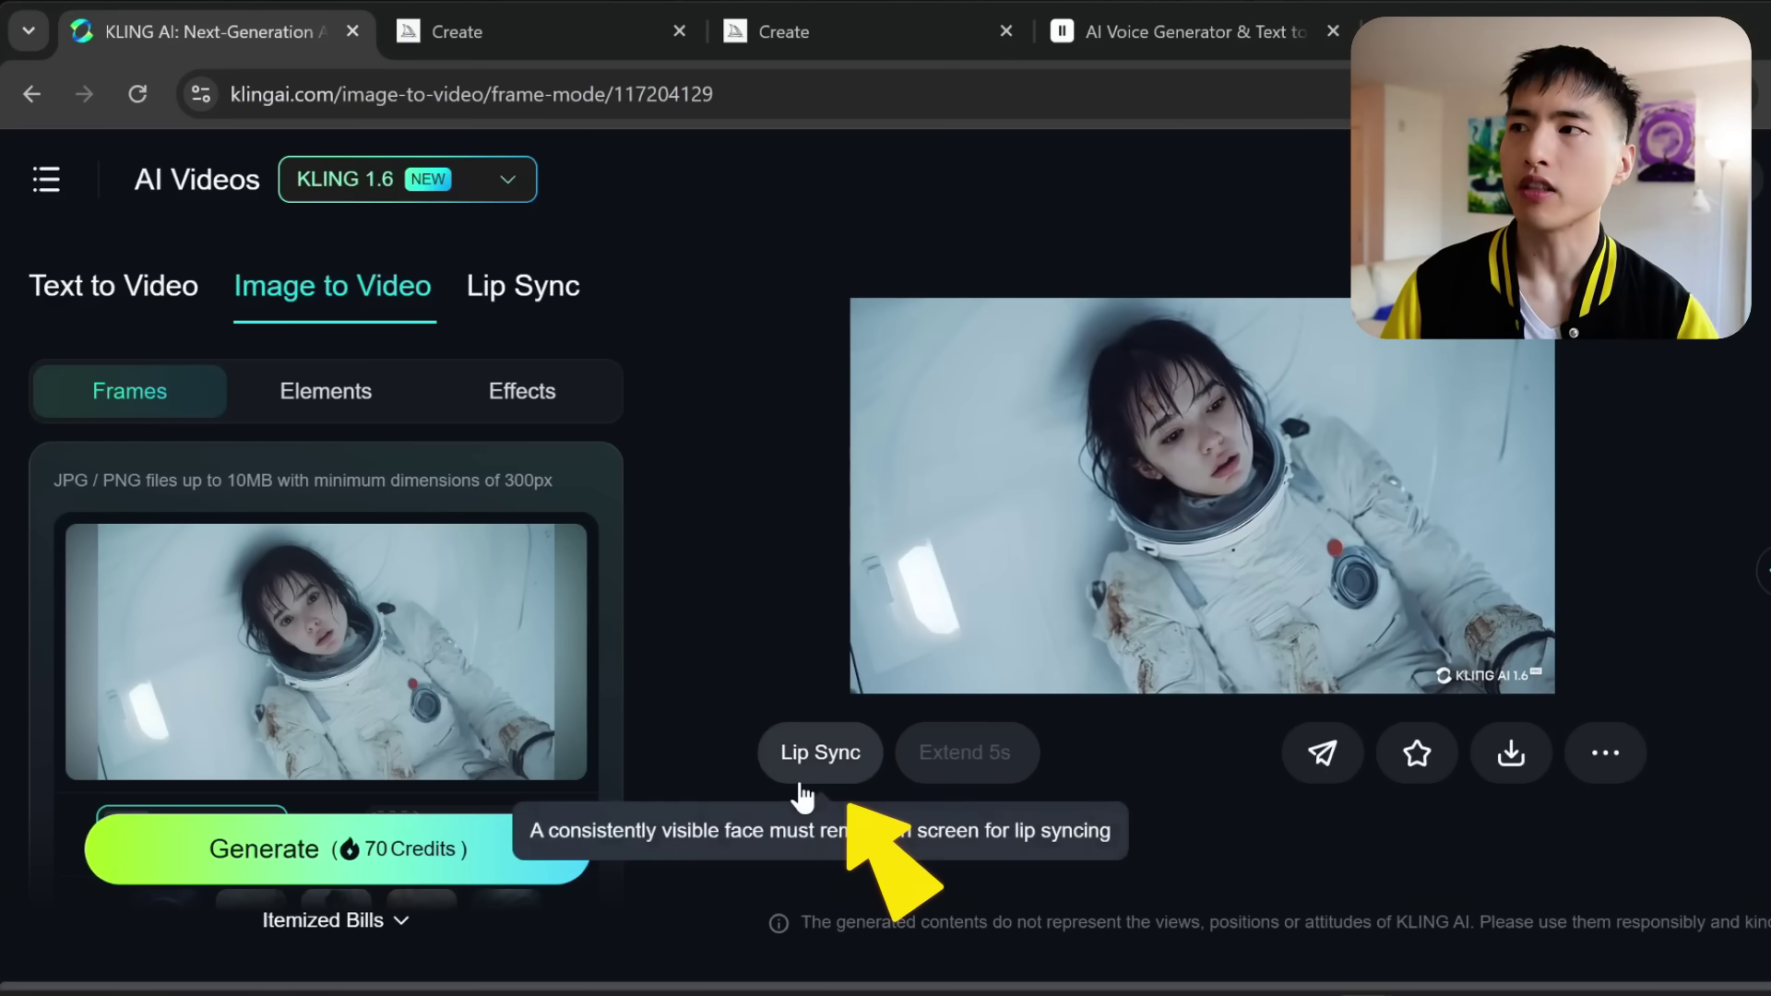
- Lip-sync the astronaut clip to locally uploaded notDestination.MP3, cropping the audio to fit, and generate
left_click(800, 789)
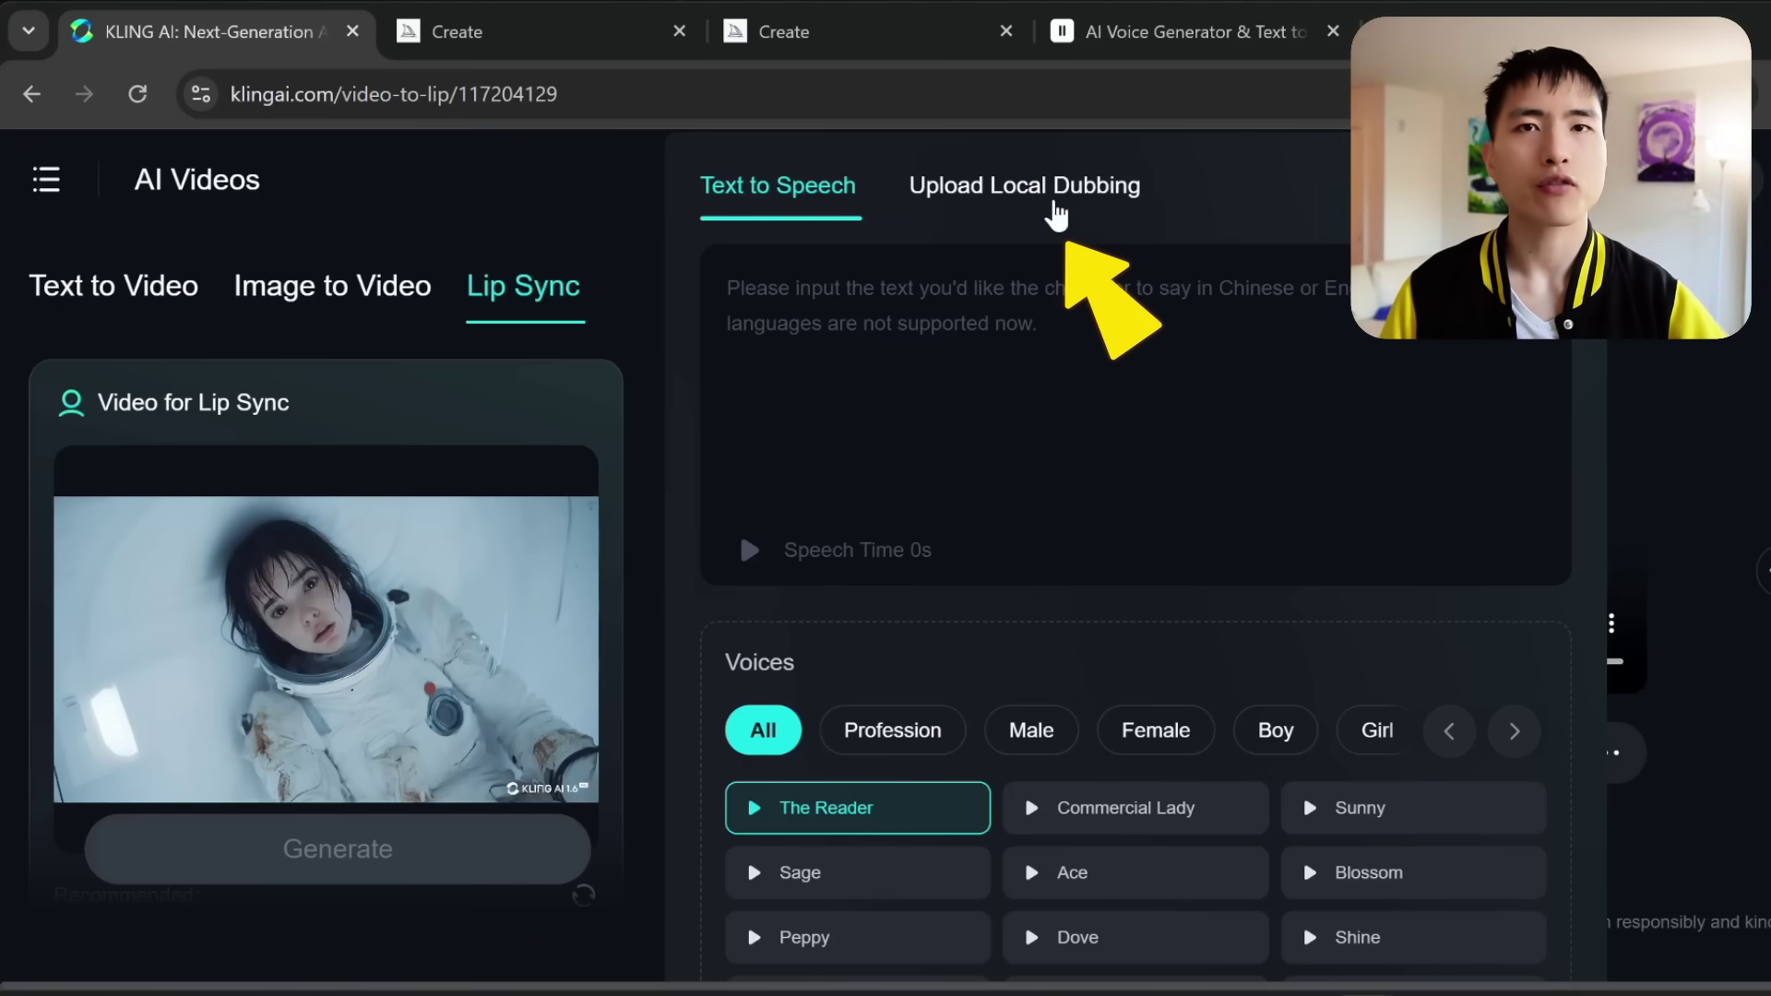
left_click(1057, 216)
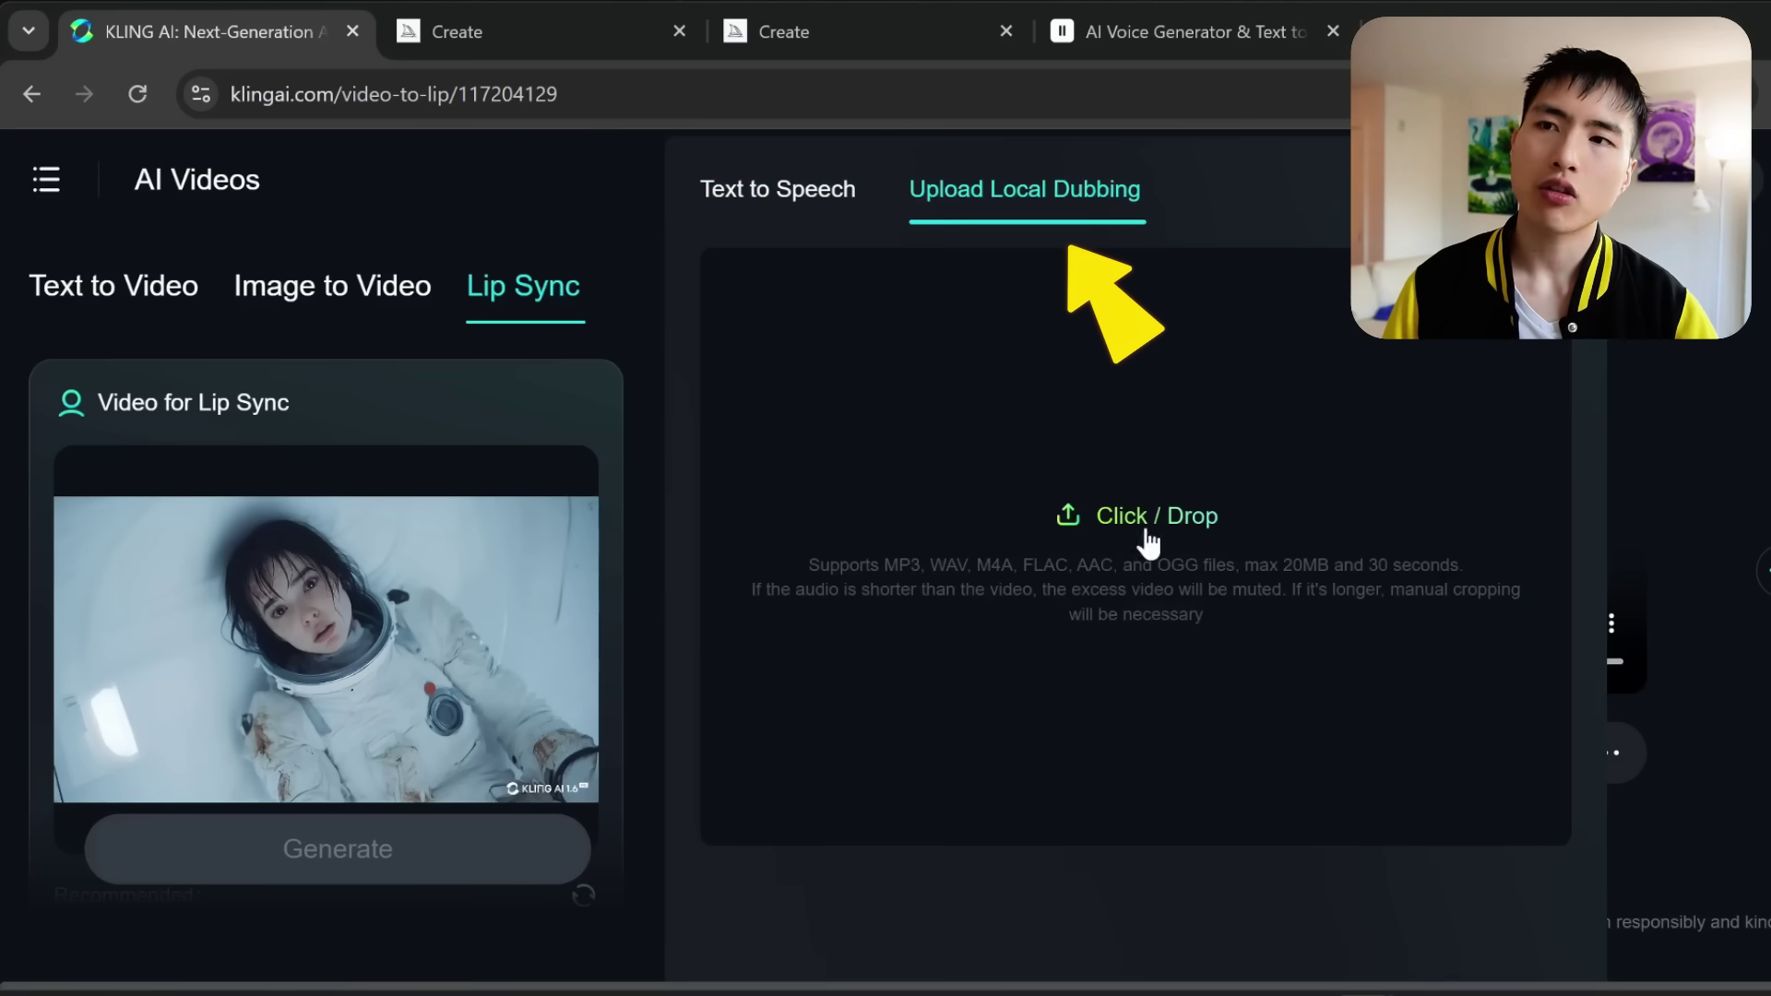
key("alt+Tab")
left_click_drag(1533, 577, 830, 506)
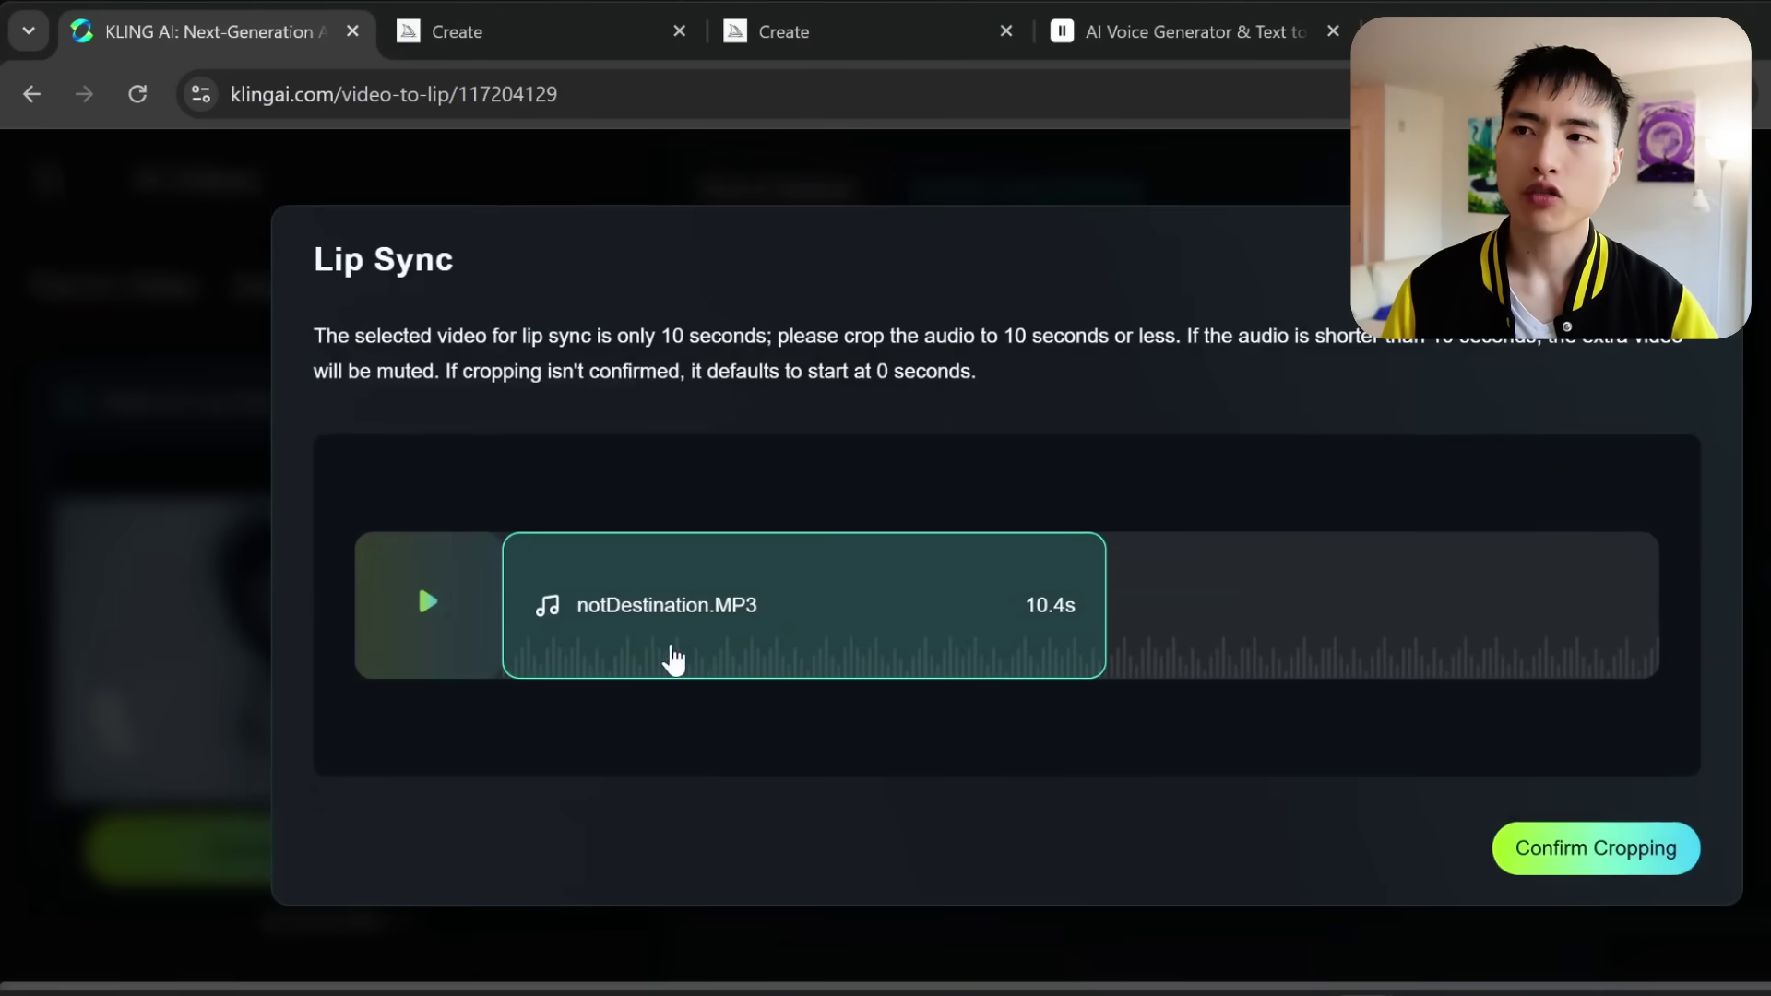
left_click_drag(674, 660, 895, 660)
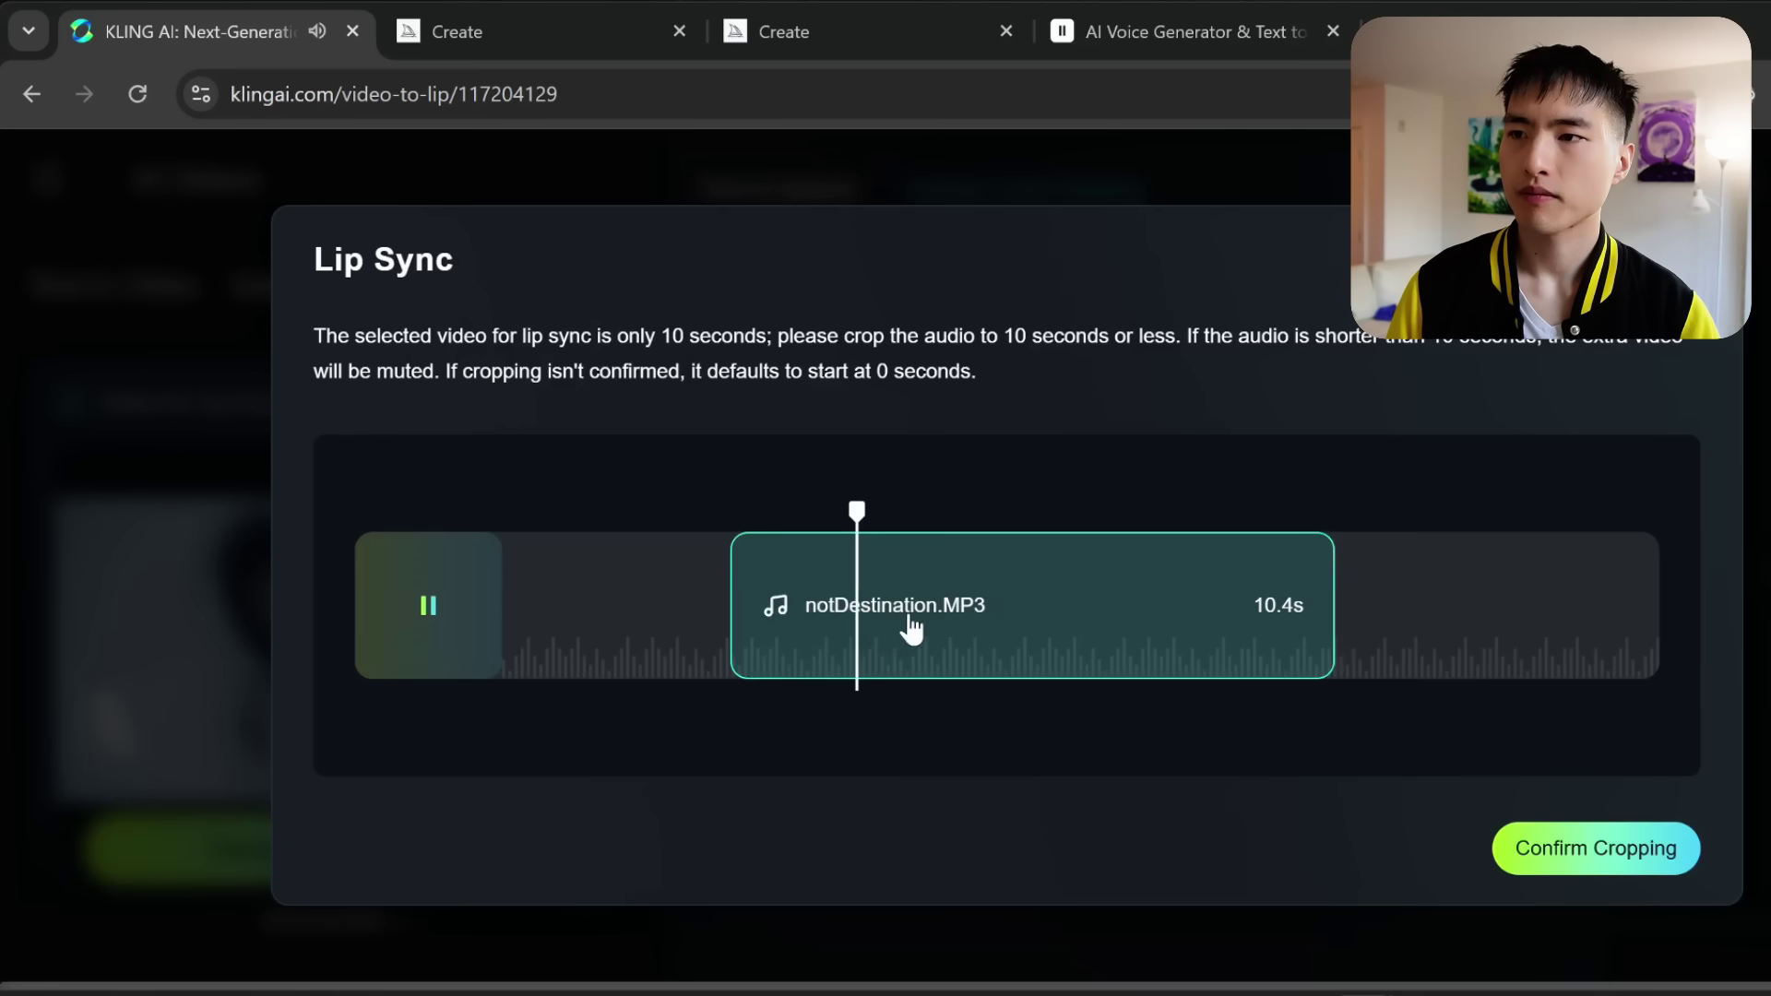
left_click_drag(1032, 636, 960, 652)
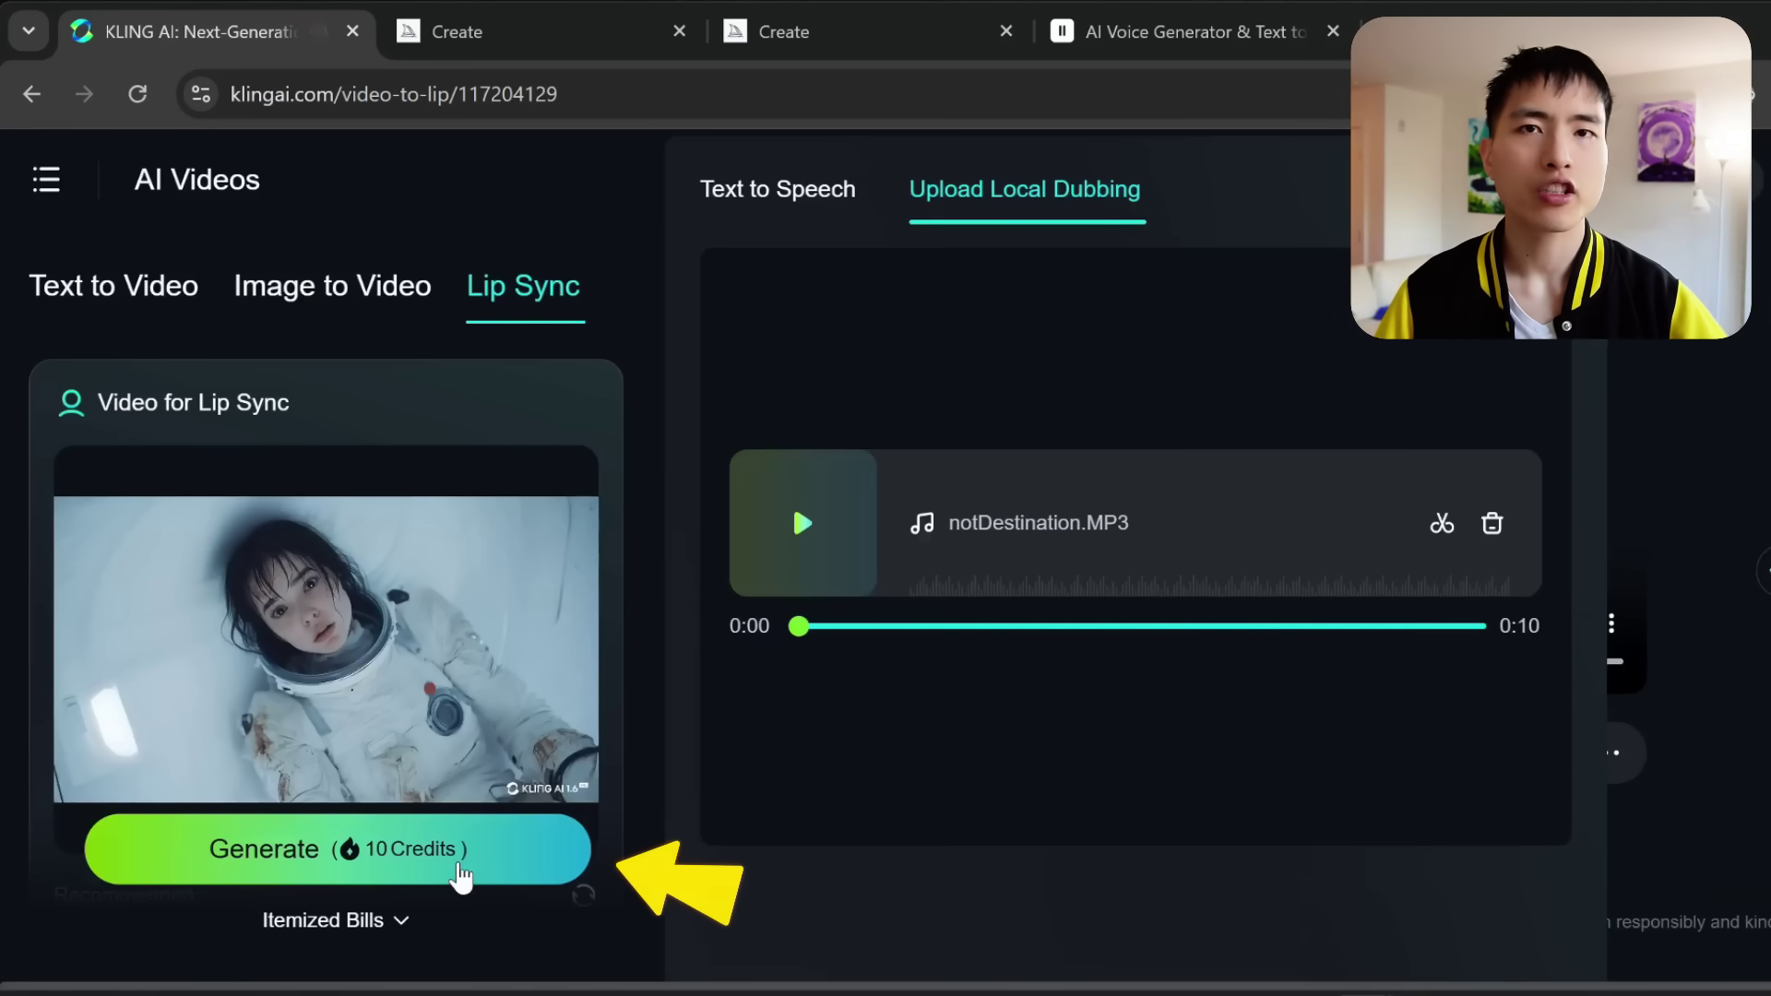
left_click(480, 853)
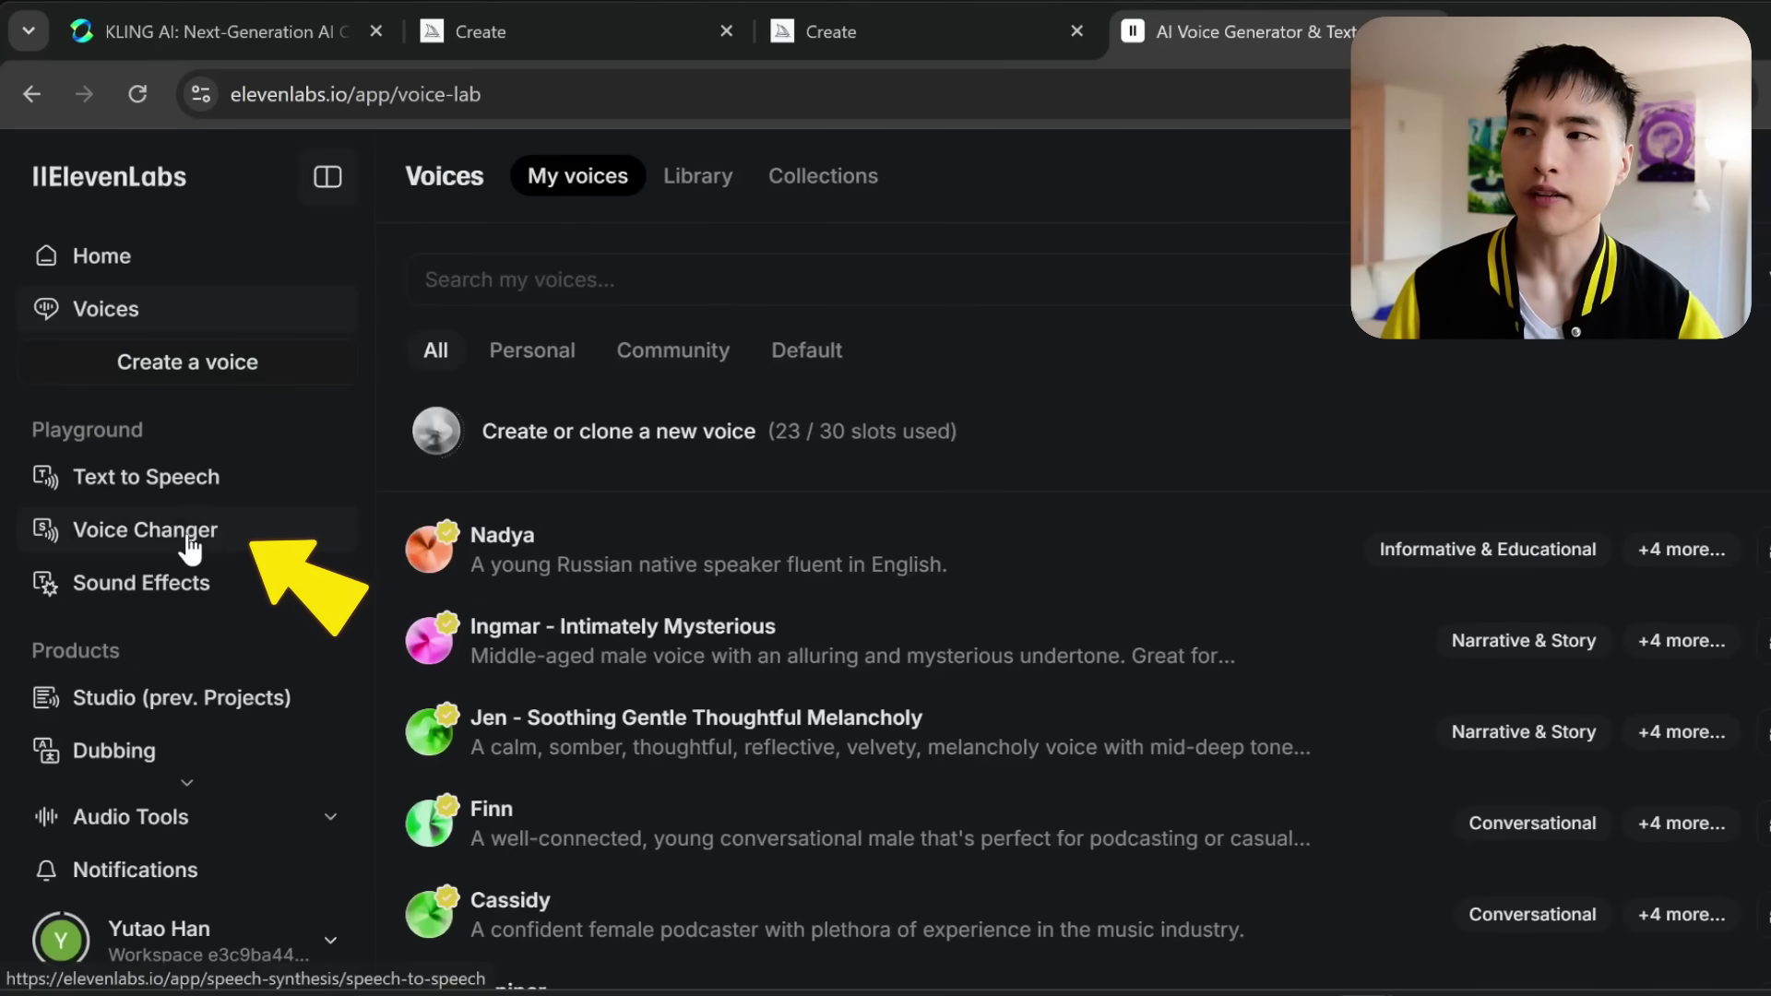
- Upload alienCinematic_audioRaw-enhanced-v2-40p.wav to the Voice Changer and play it back from 0:15
left_click(251, 542)
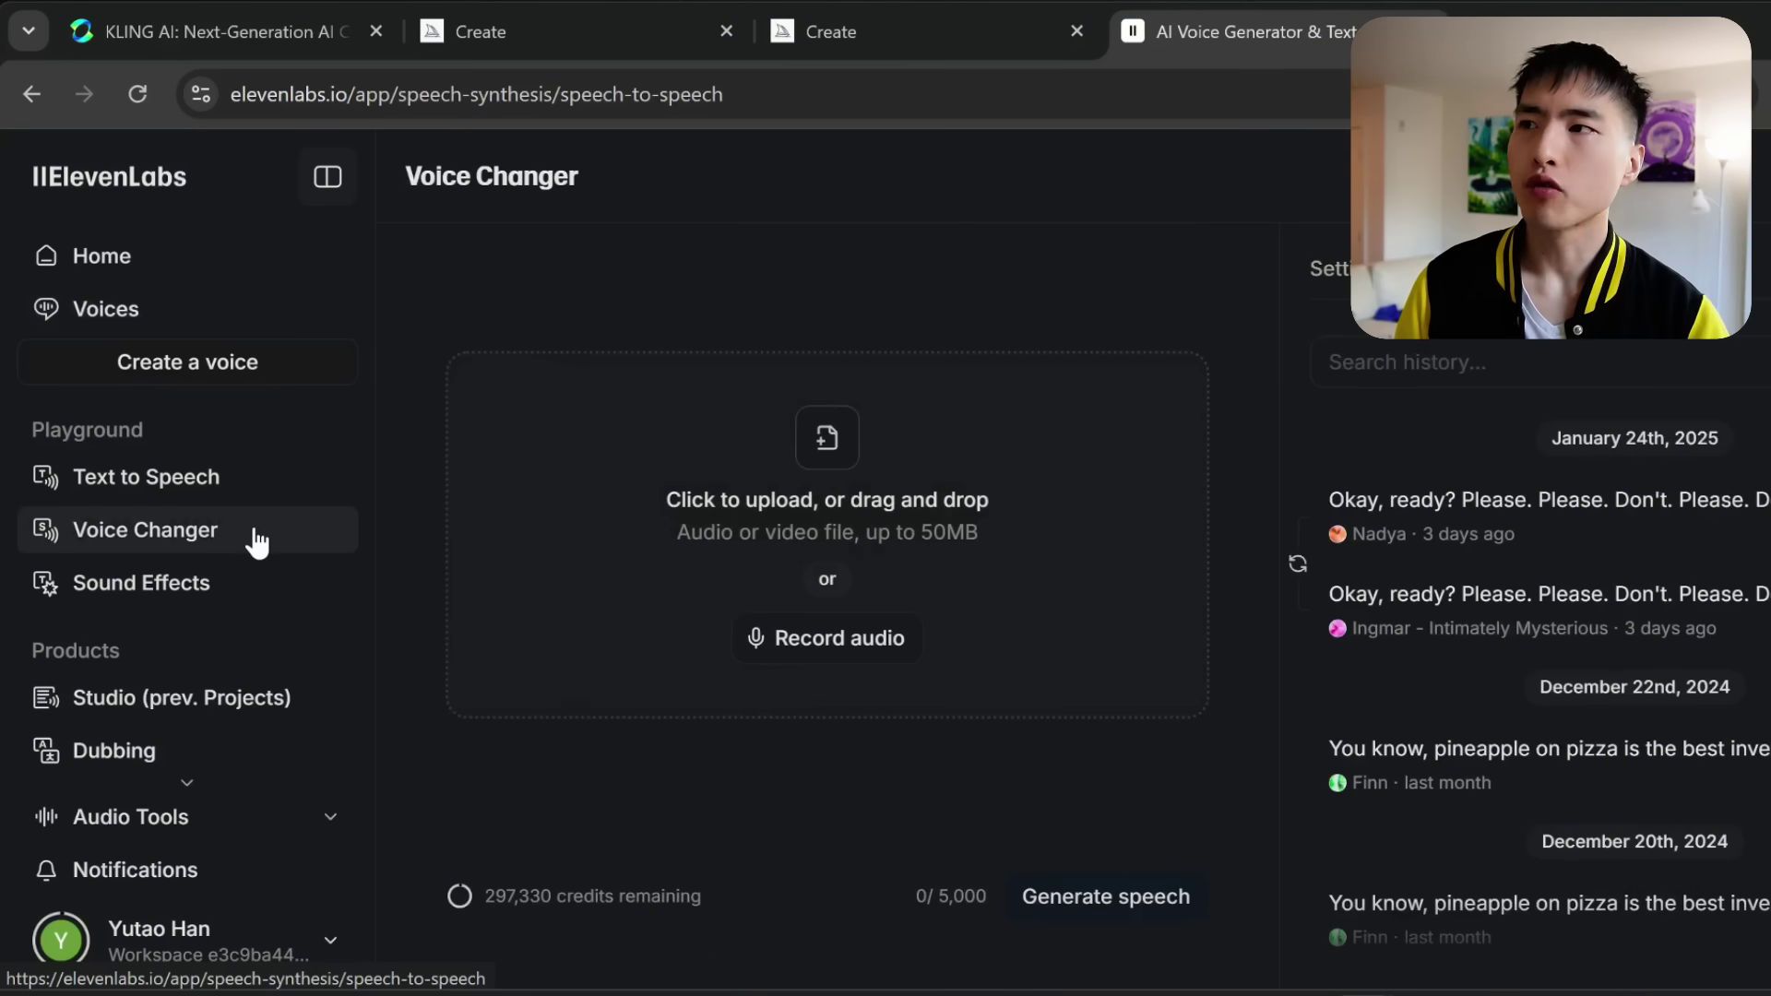
left_click(1337, 276)
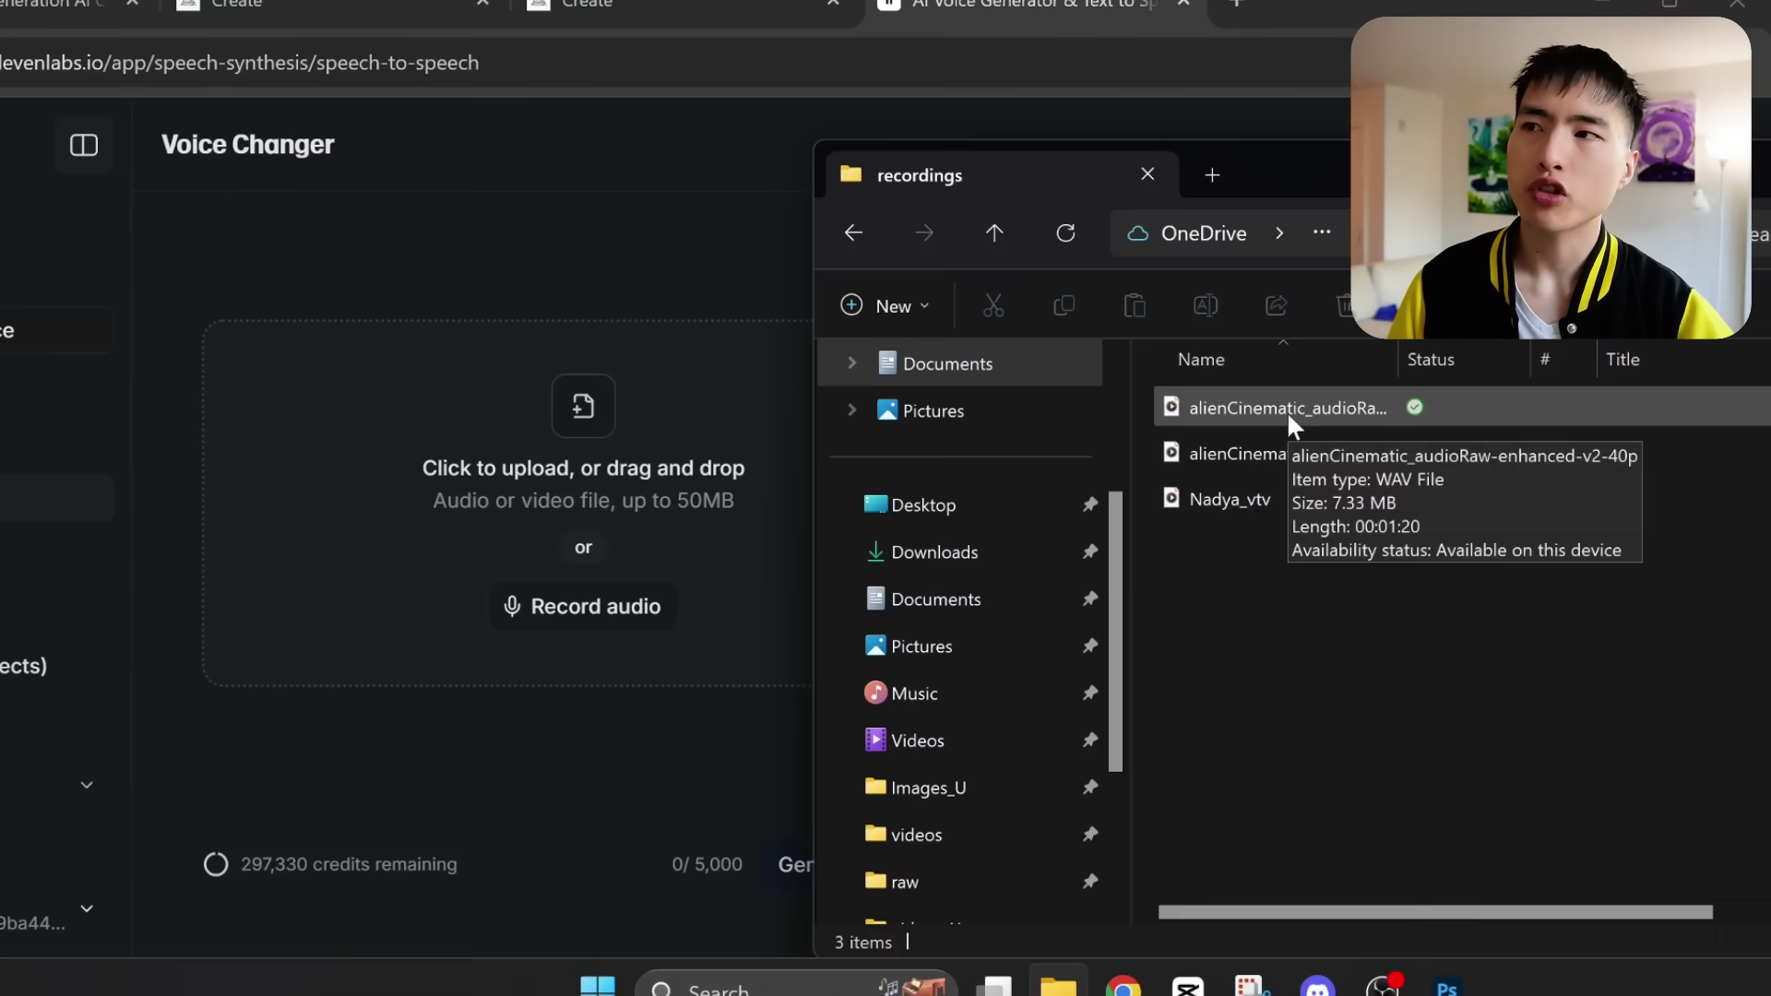
left_click(1291, 408)
left_click_drag(1350, 406, 418, 485)
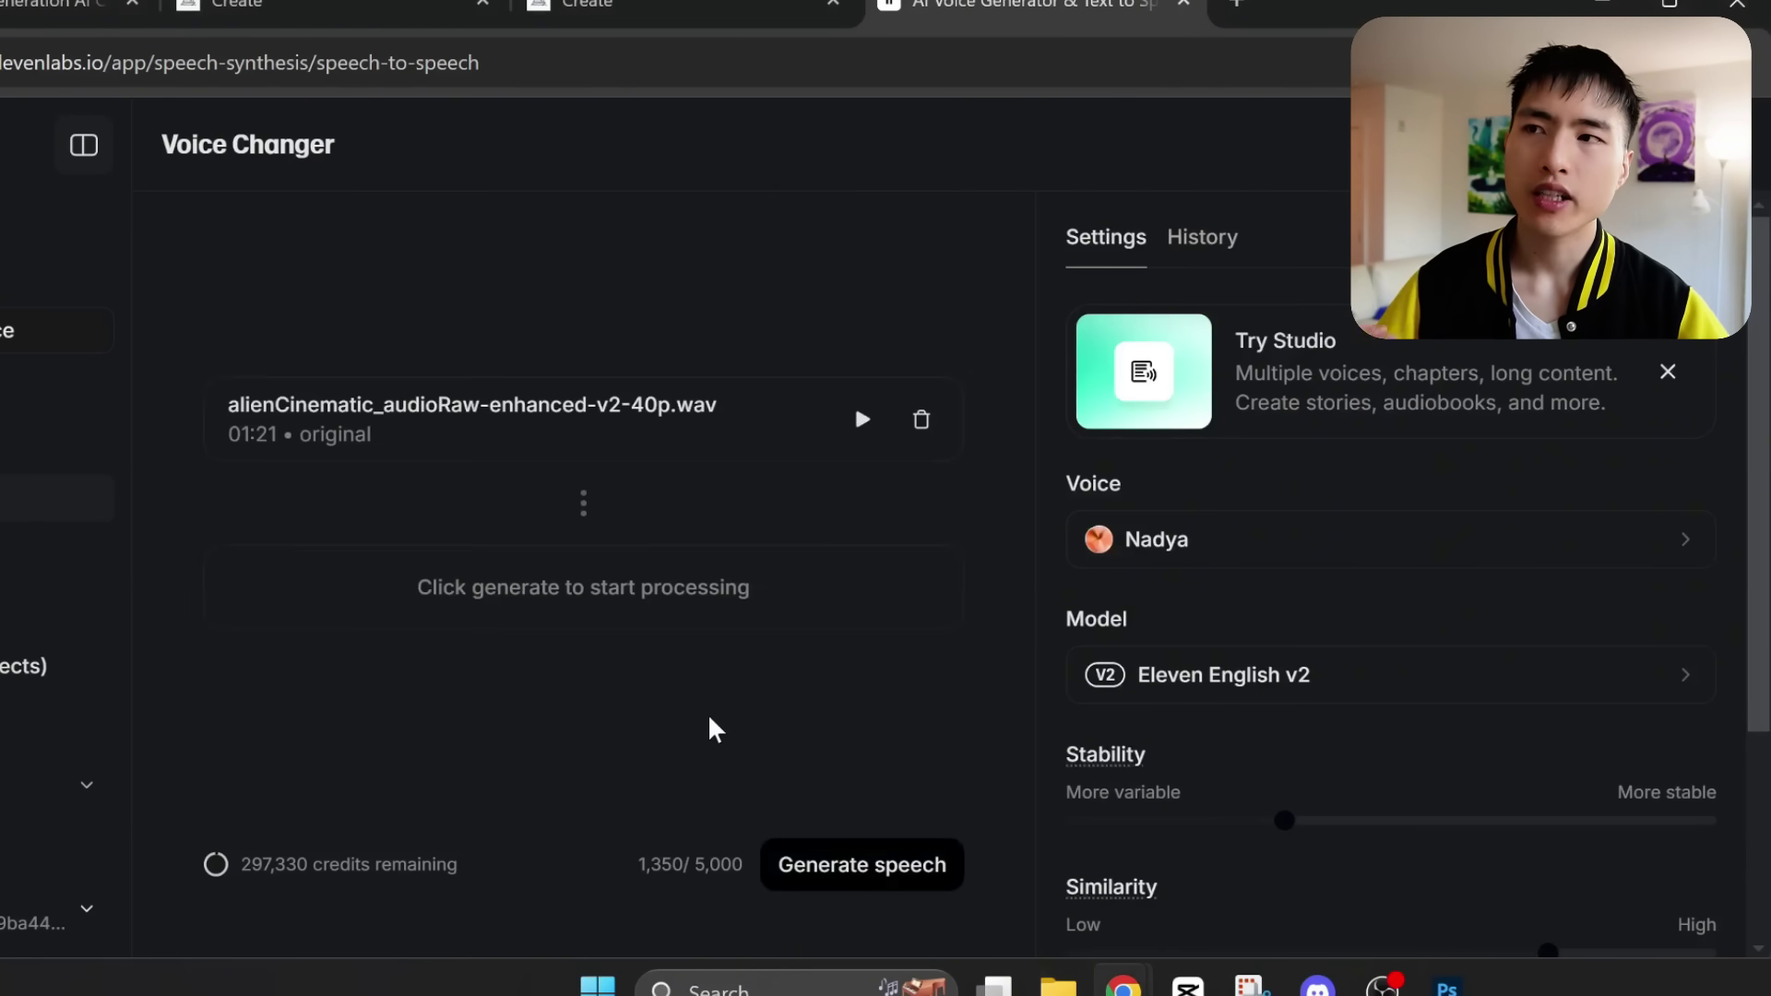
left_click(862, 421)
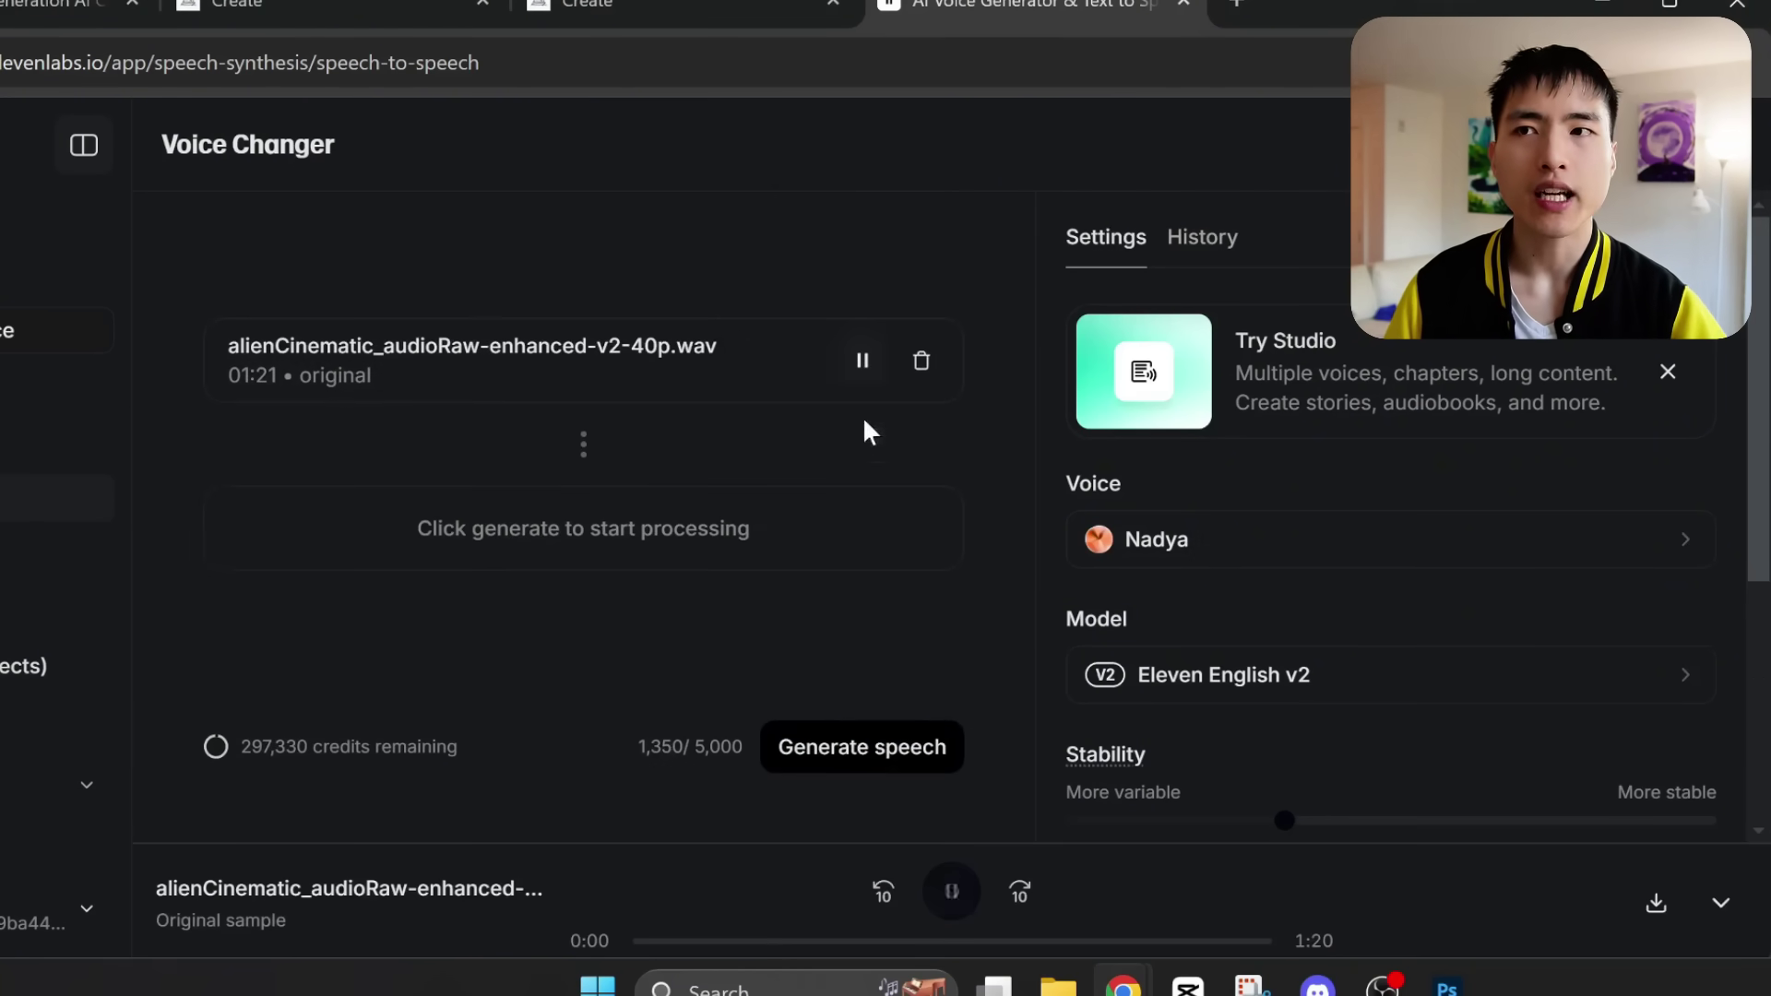
left_click(754, 941)
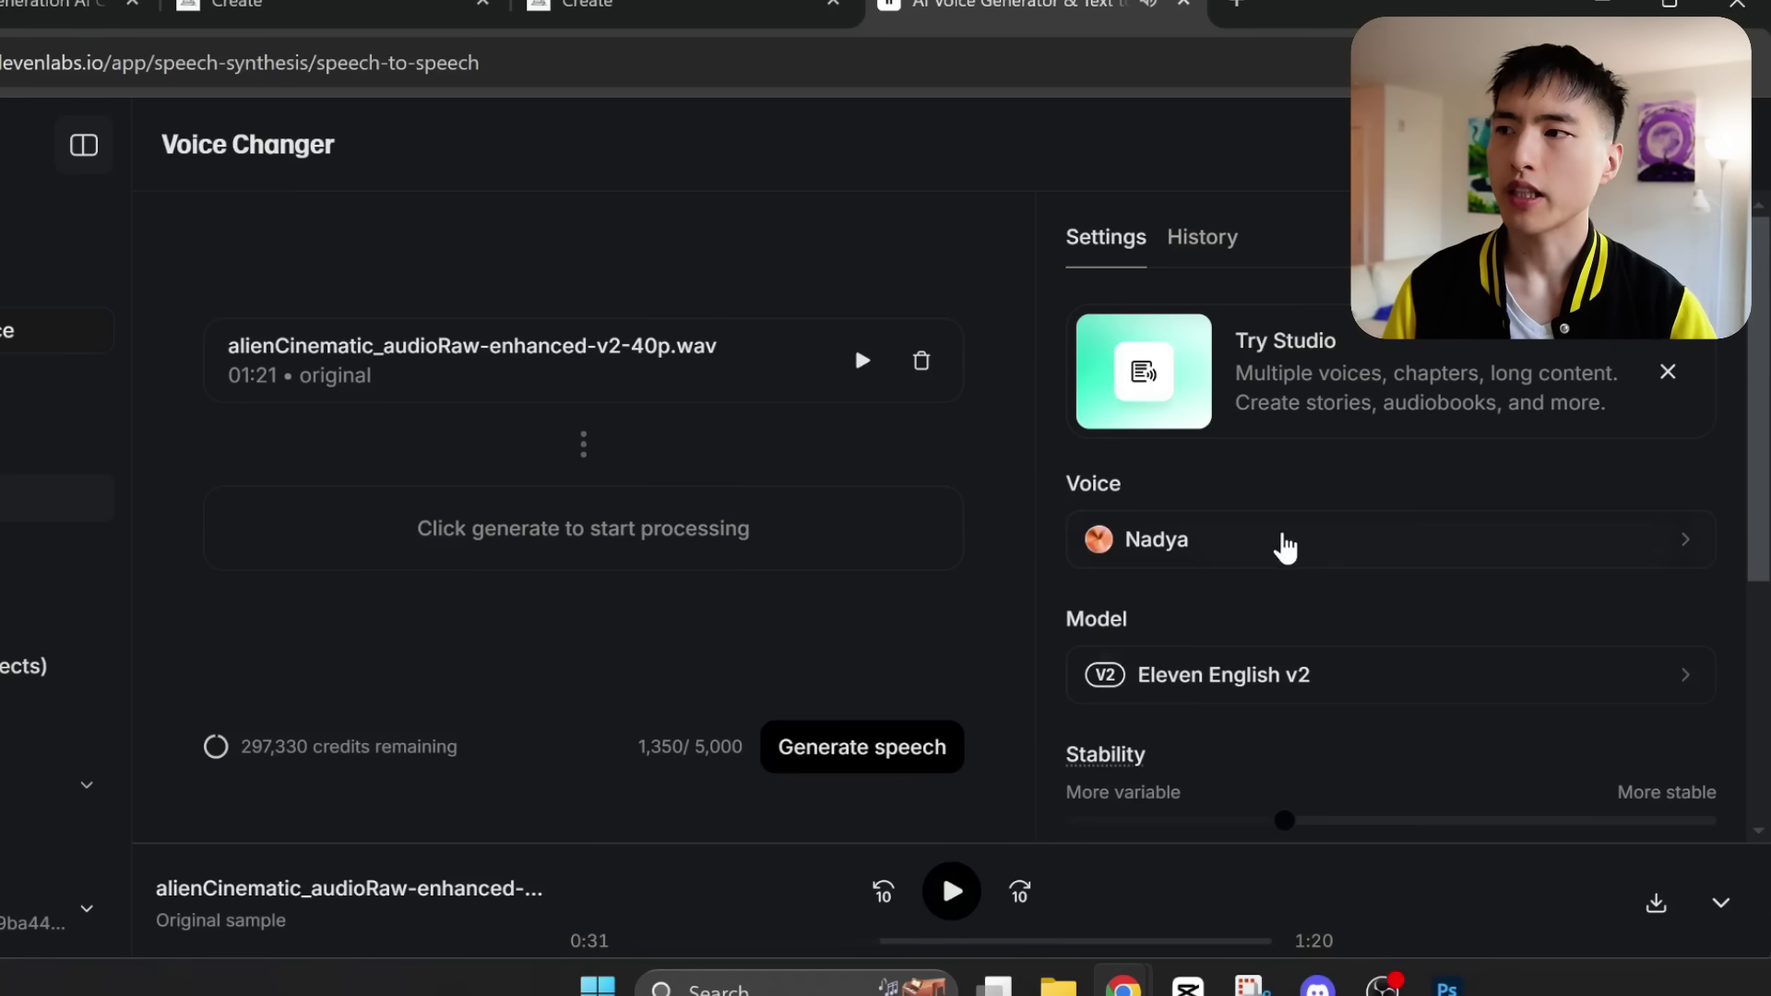
- Choose Nadya as the target voice for the conversion
left_click(1310, 551)
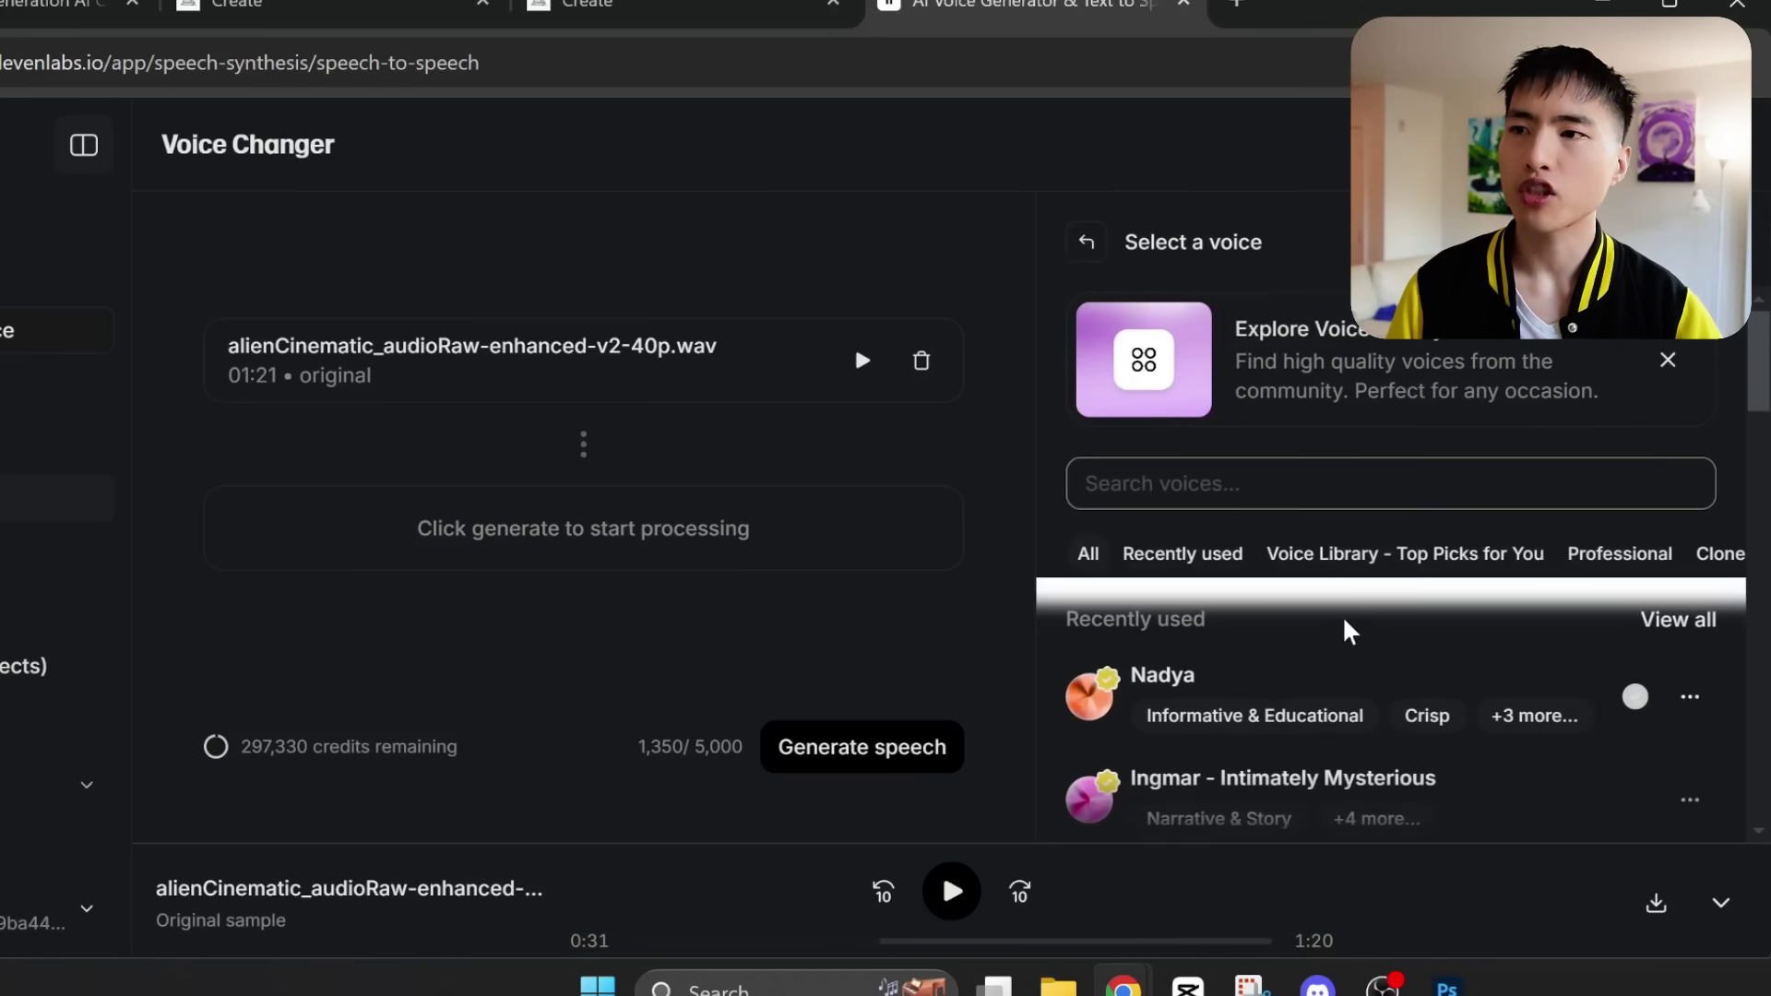
scroll(1360, 659, "down", 5)
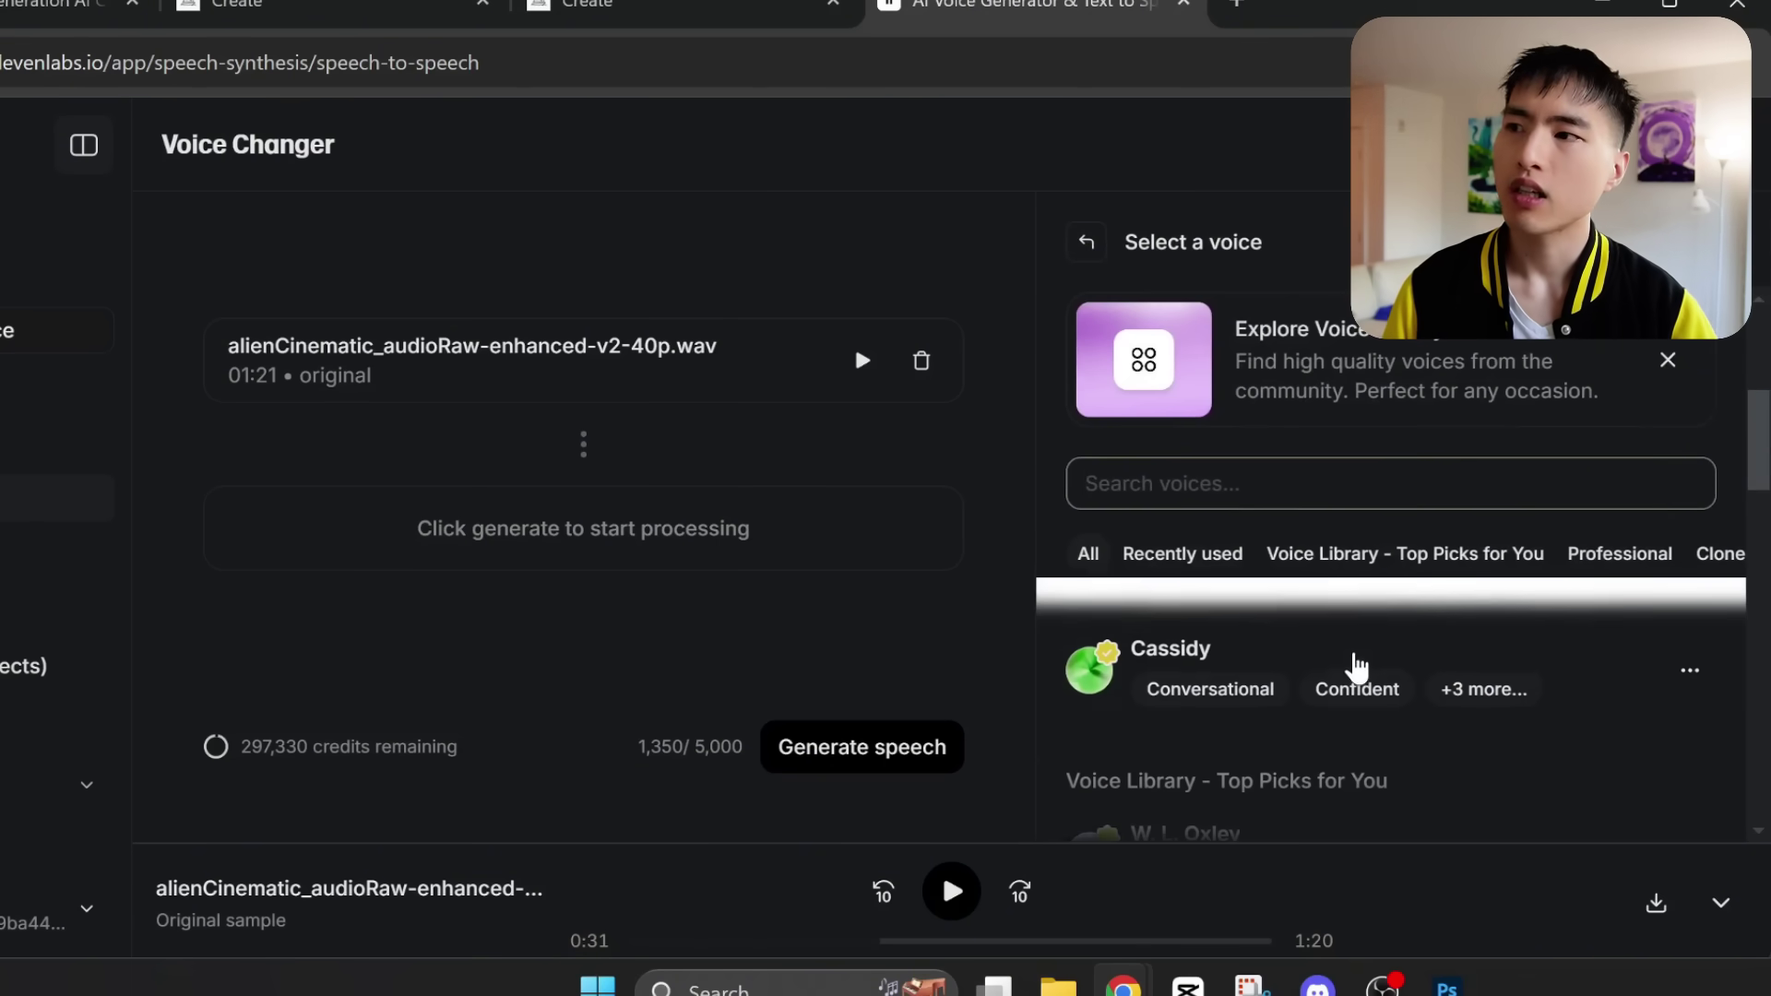
scroll(1340, 747, "up", 5)
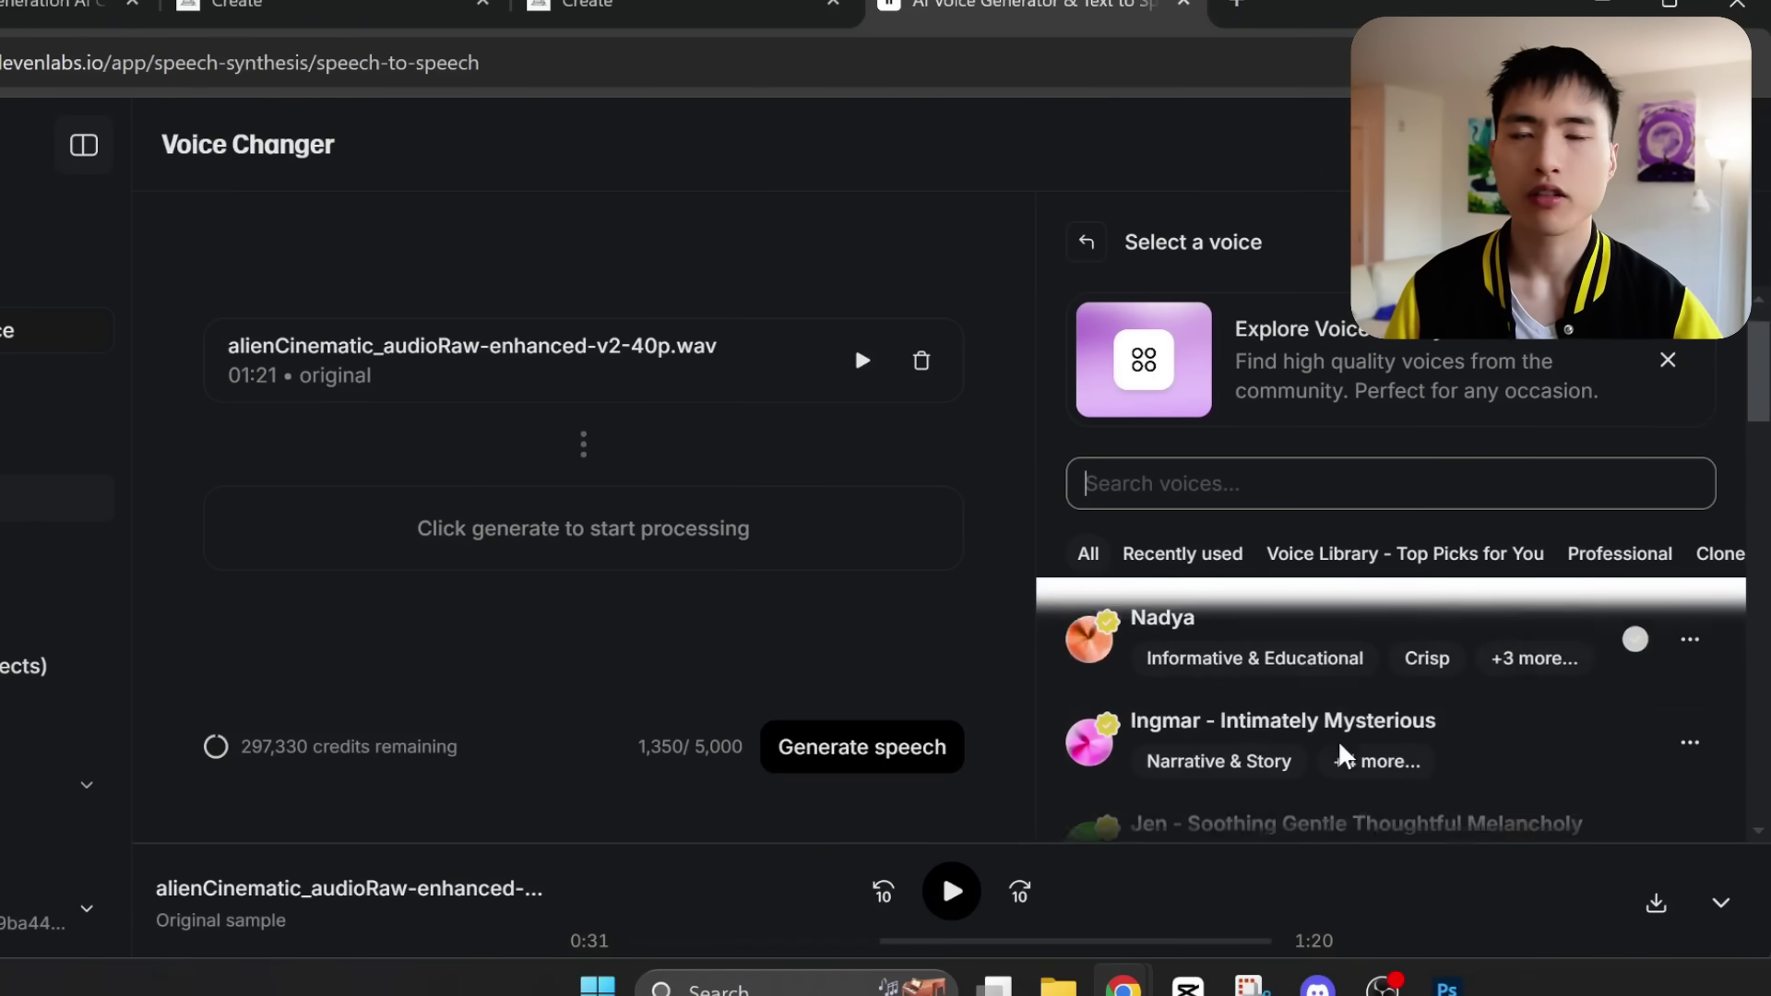
left_click(1119, 680)
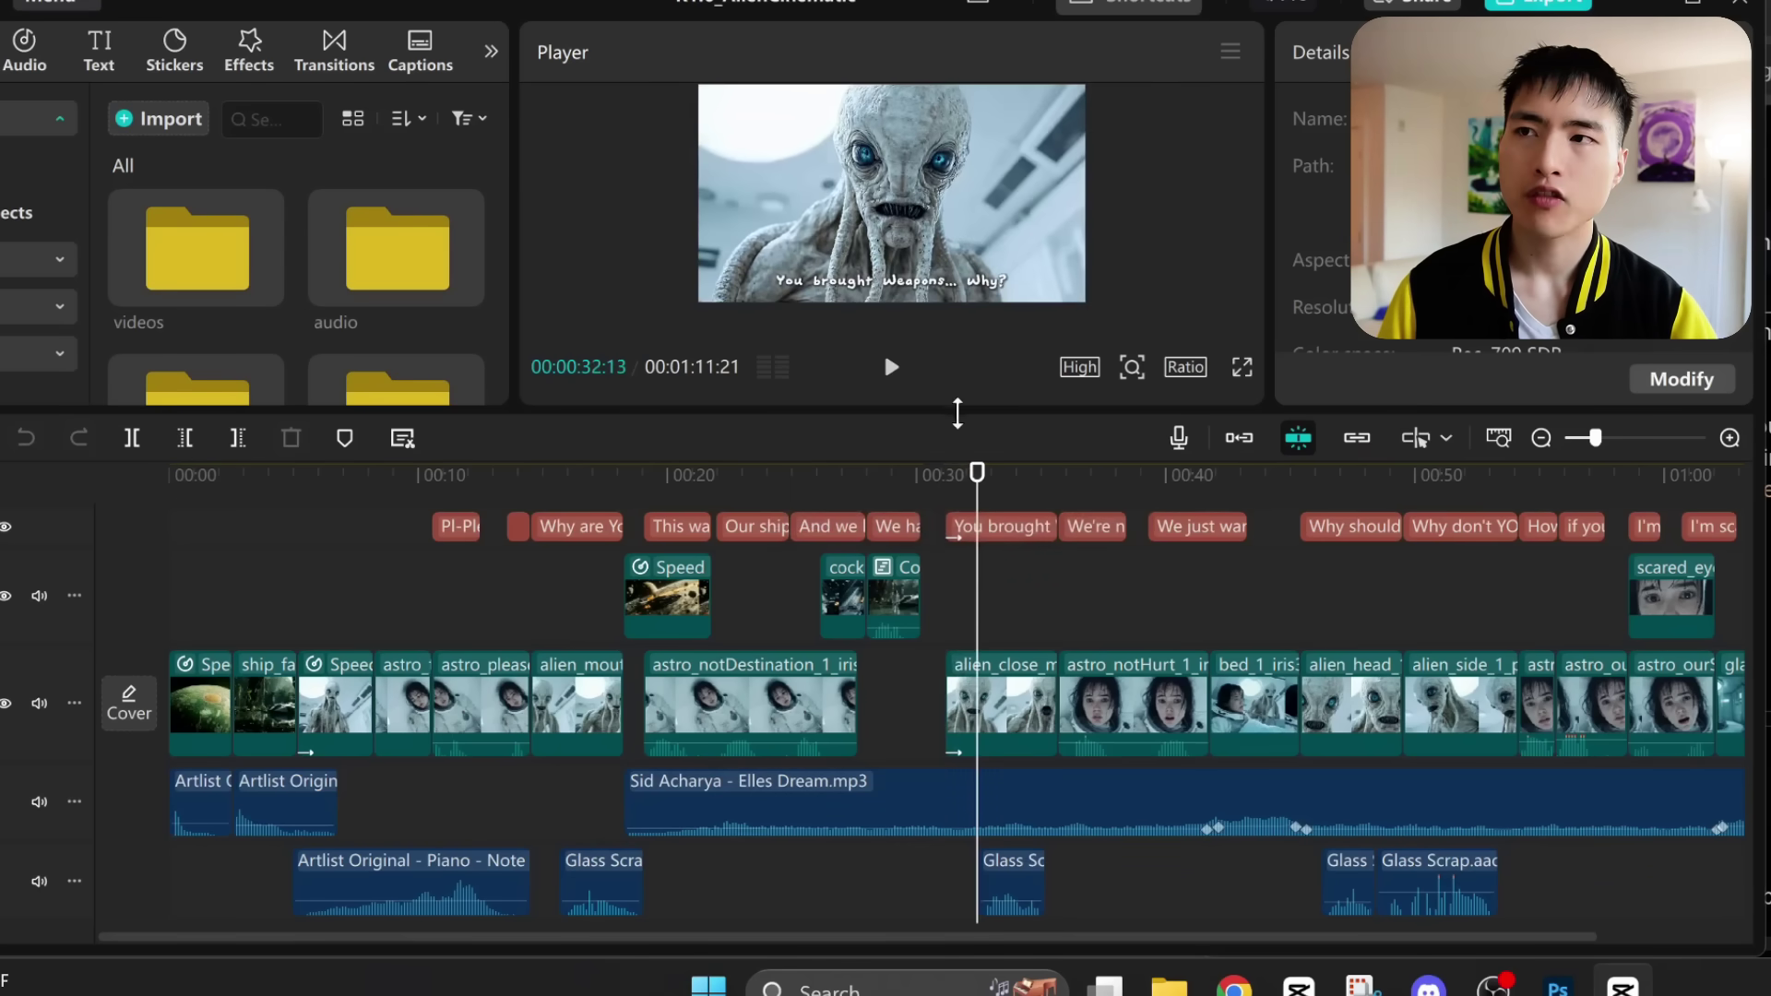
- Enlarge the player, pause at 00:38:05, and preview Glass Scrap.aac from the sound folder
left_click_drag(957, 409, 968, 495)
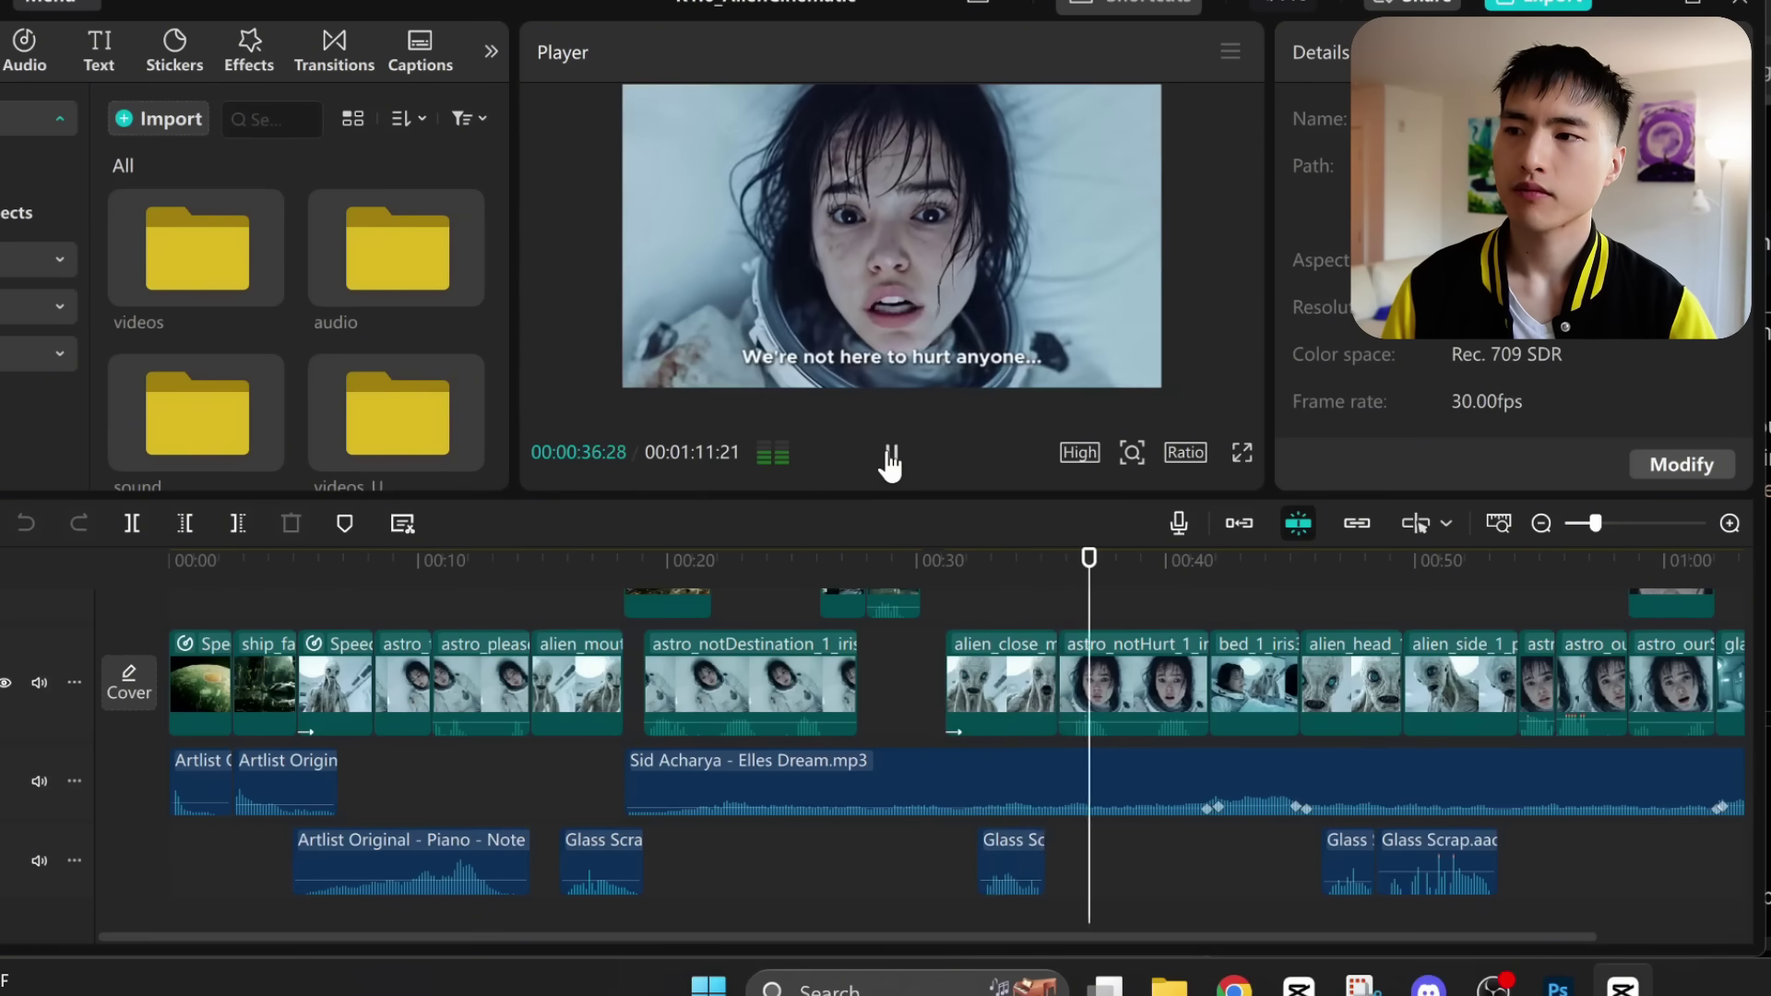
left_click(890, 456)
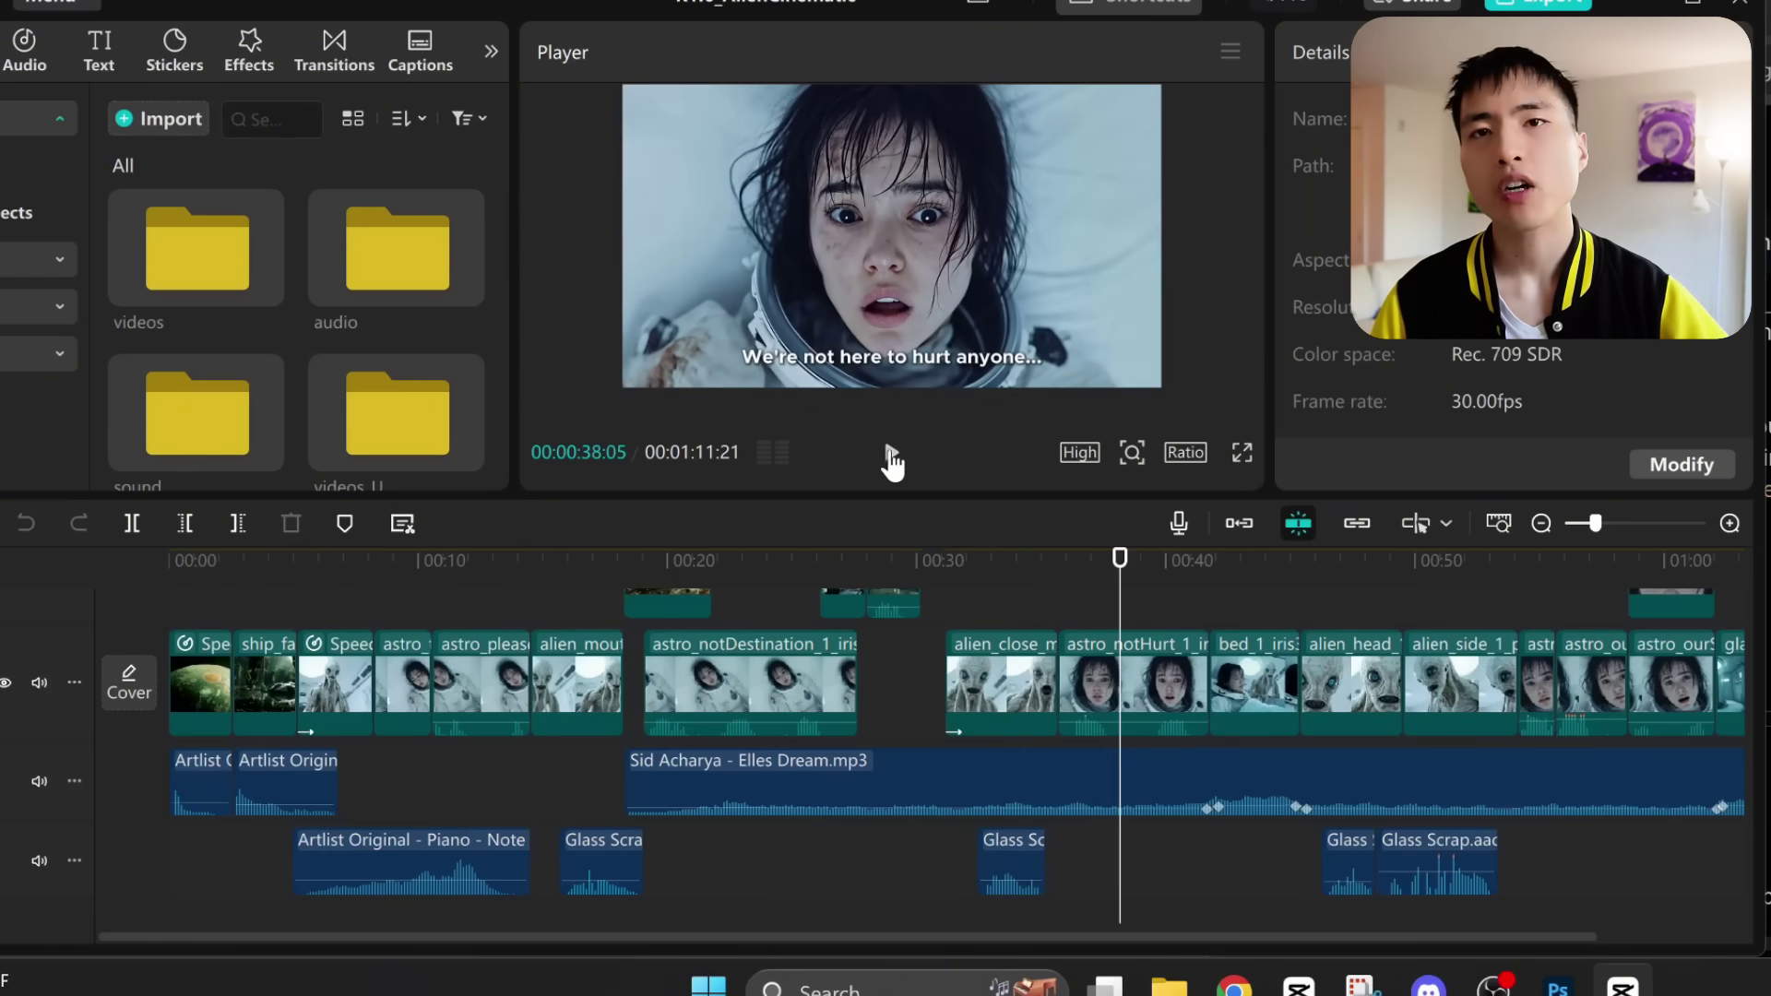
double_click(196, 415)
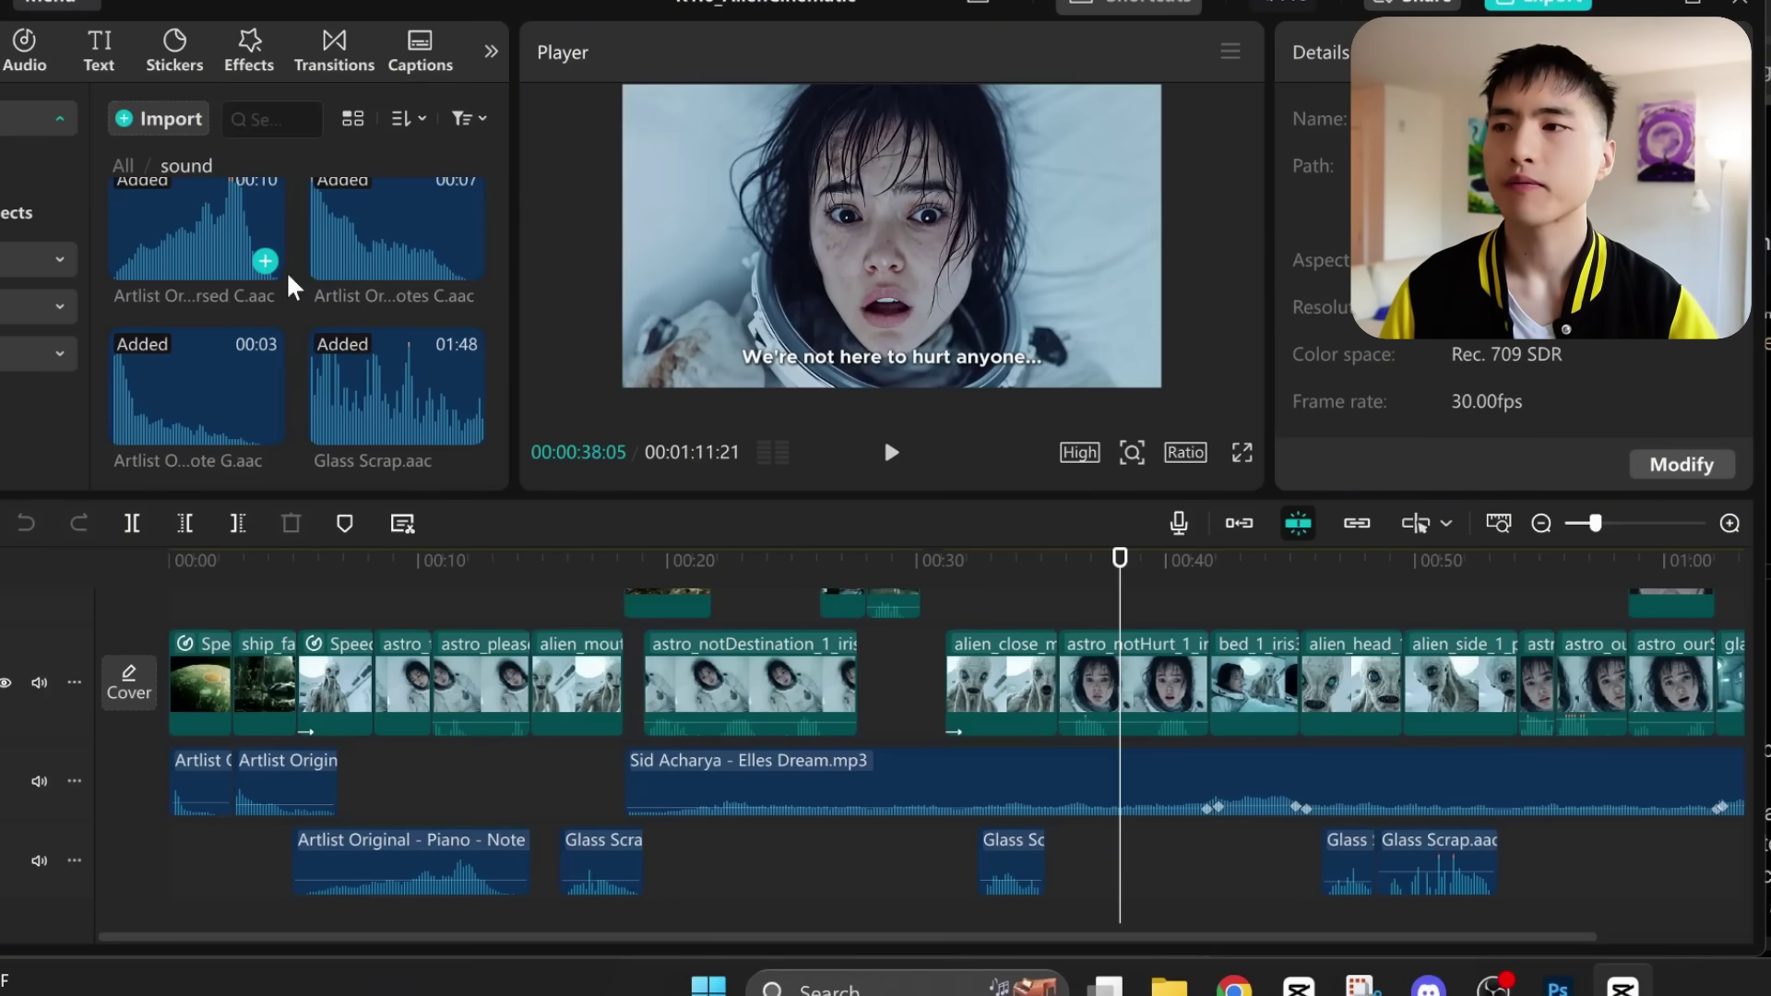
left_click(384, 402)
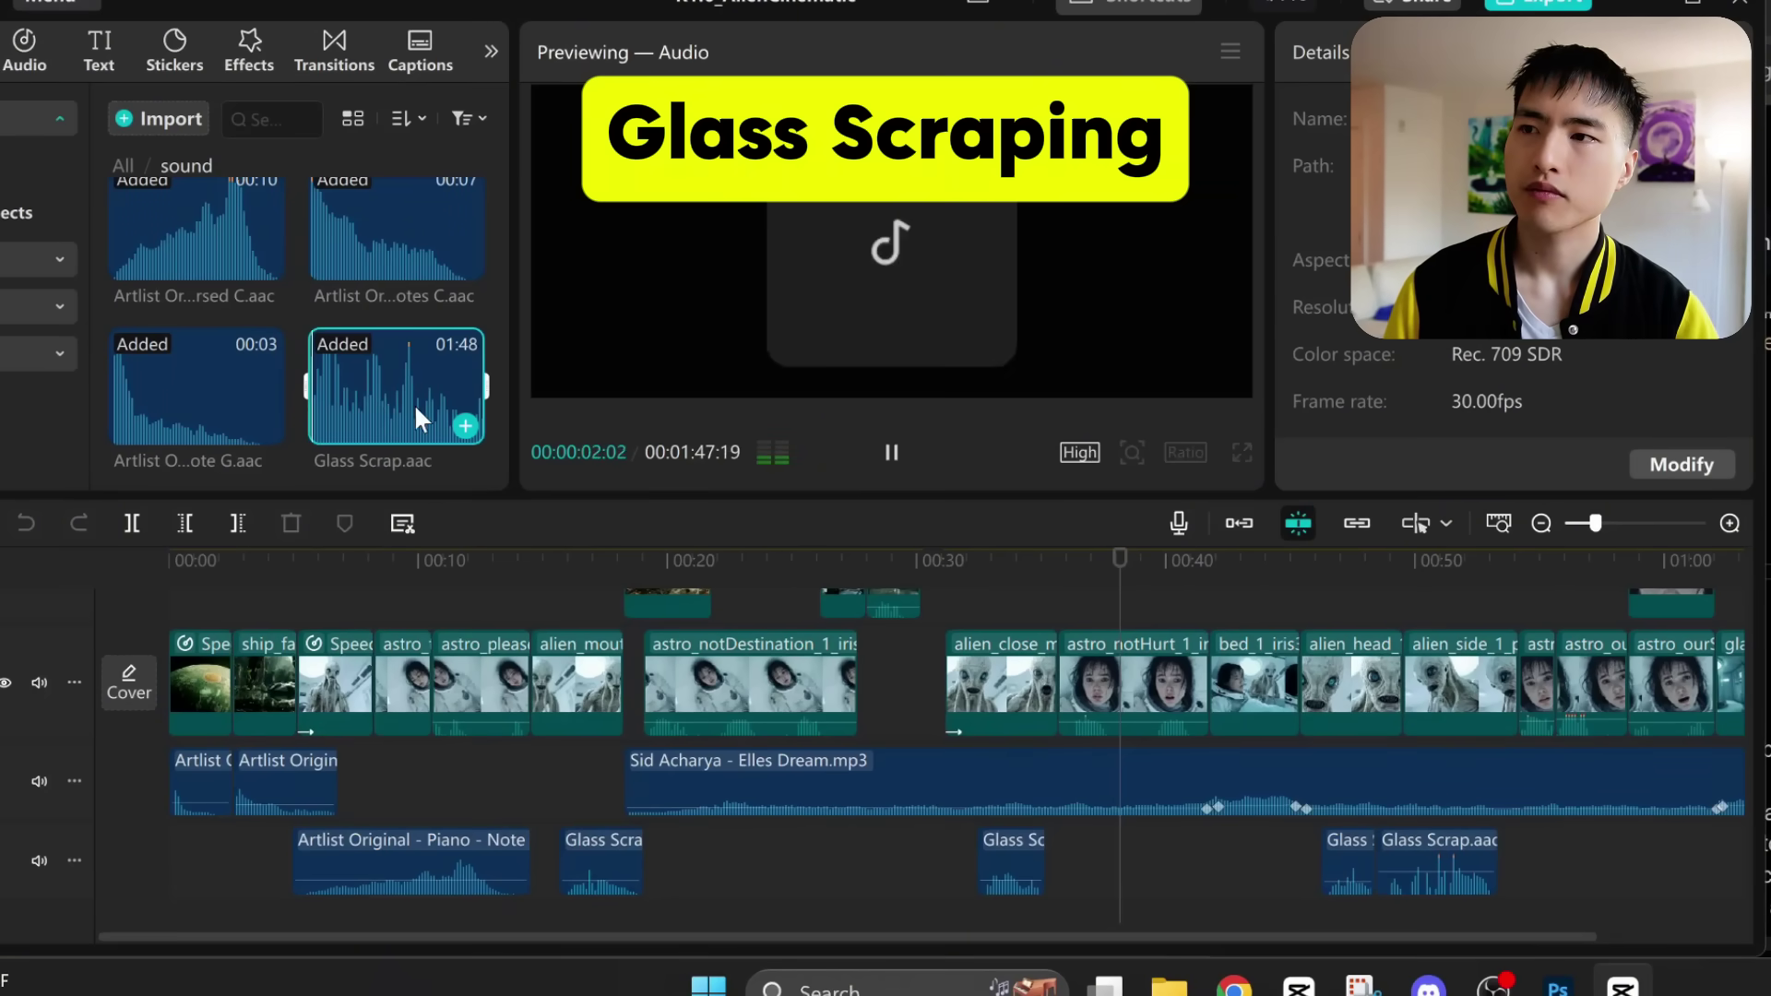
- Look through the audio folder, then preview the Elles Dream track in the music folder
left_click(123, 165)
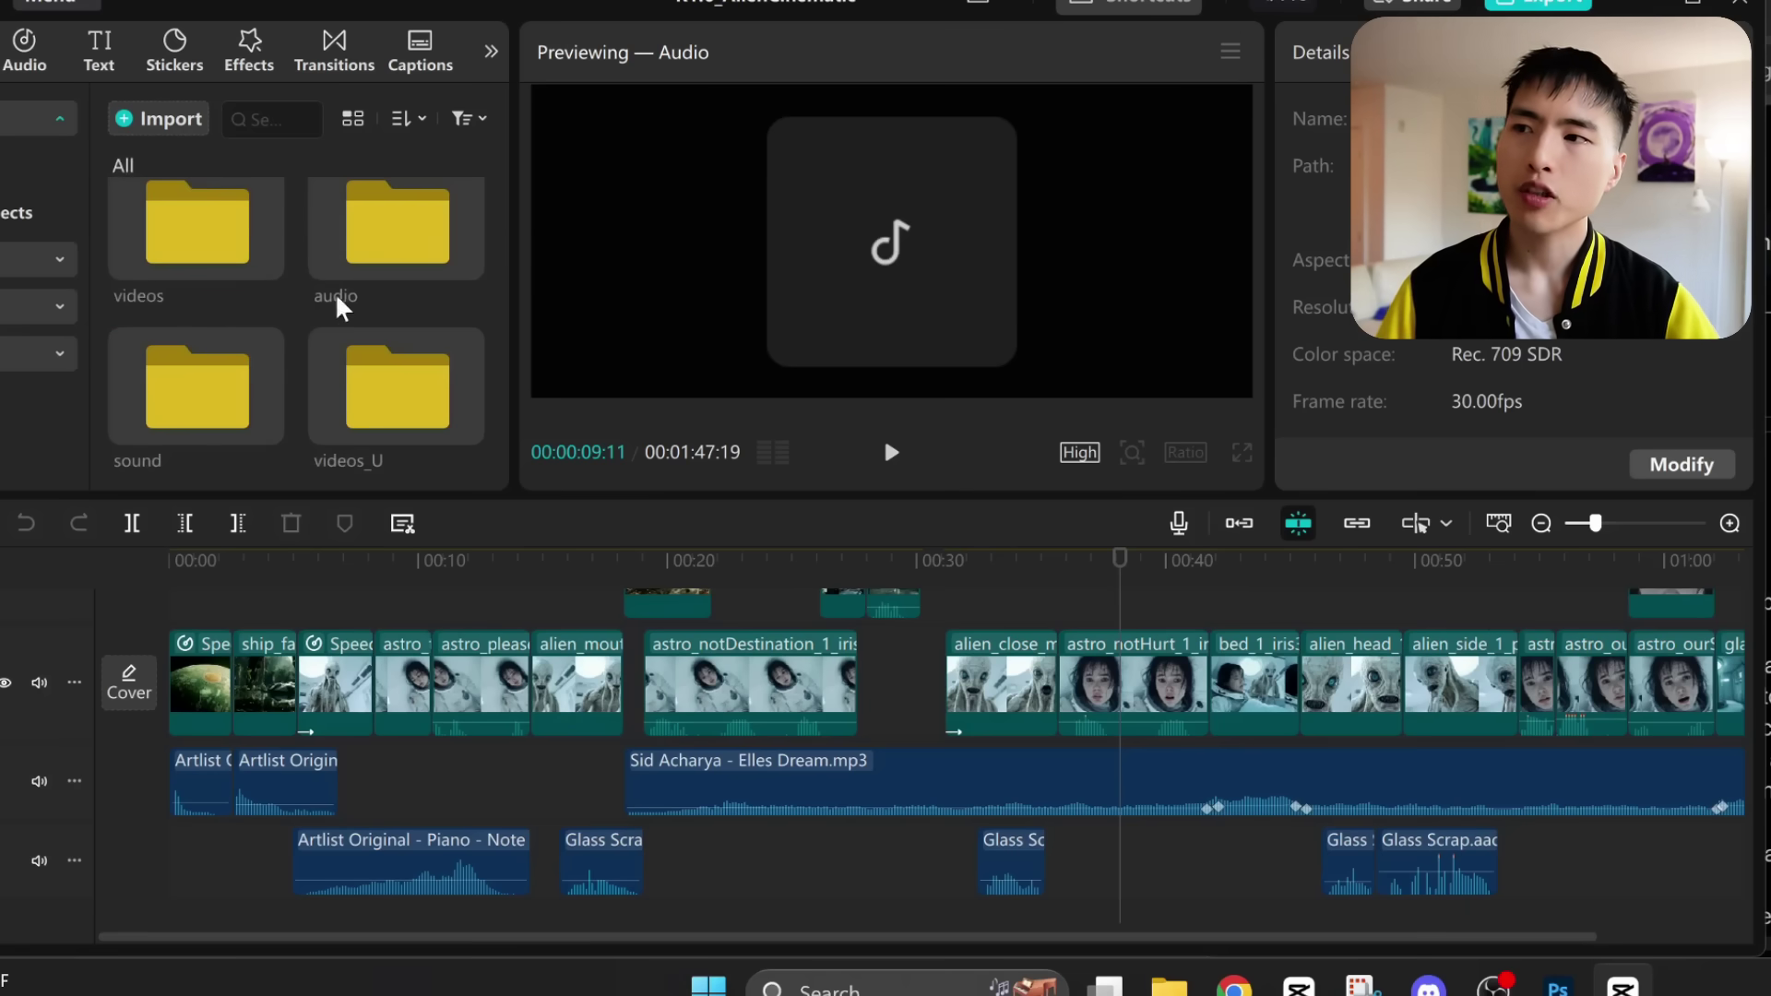
double_click(388, 247)
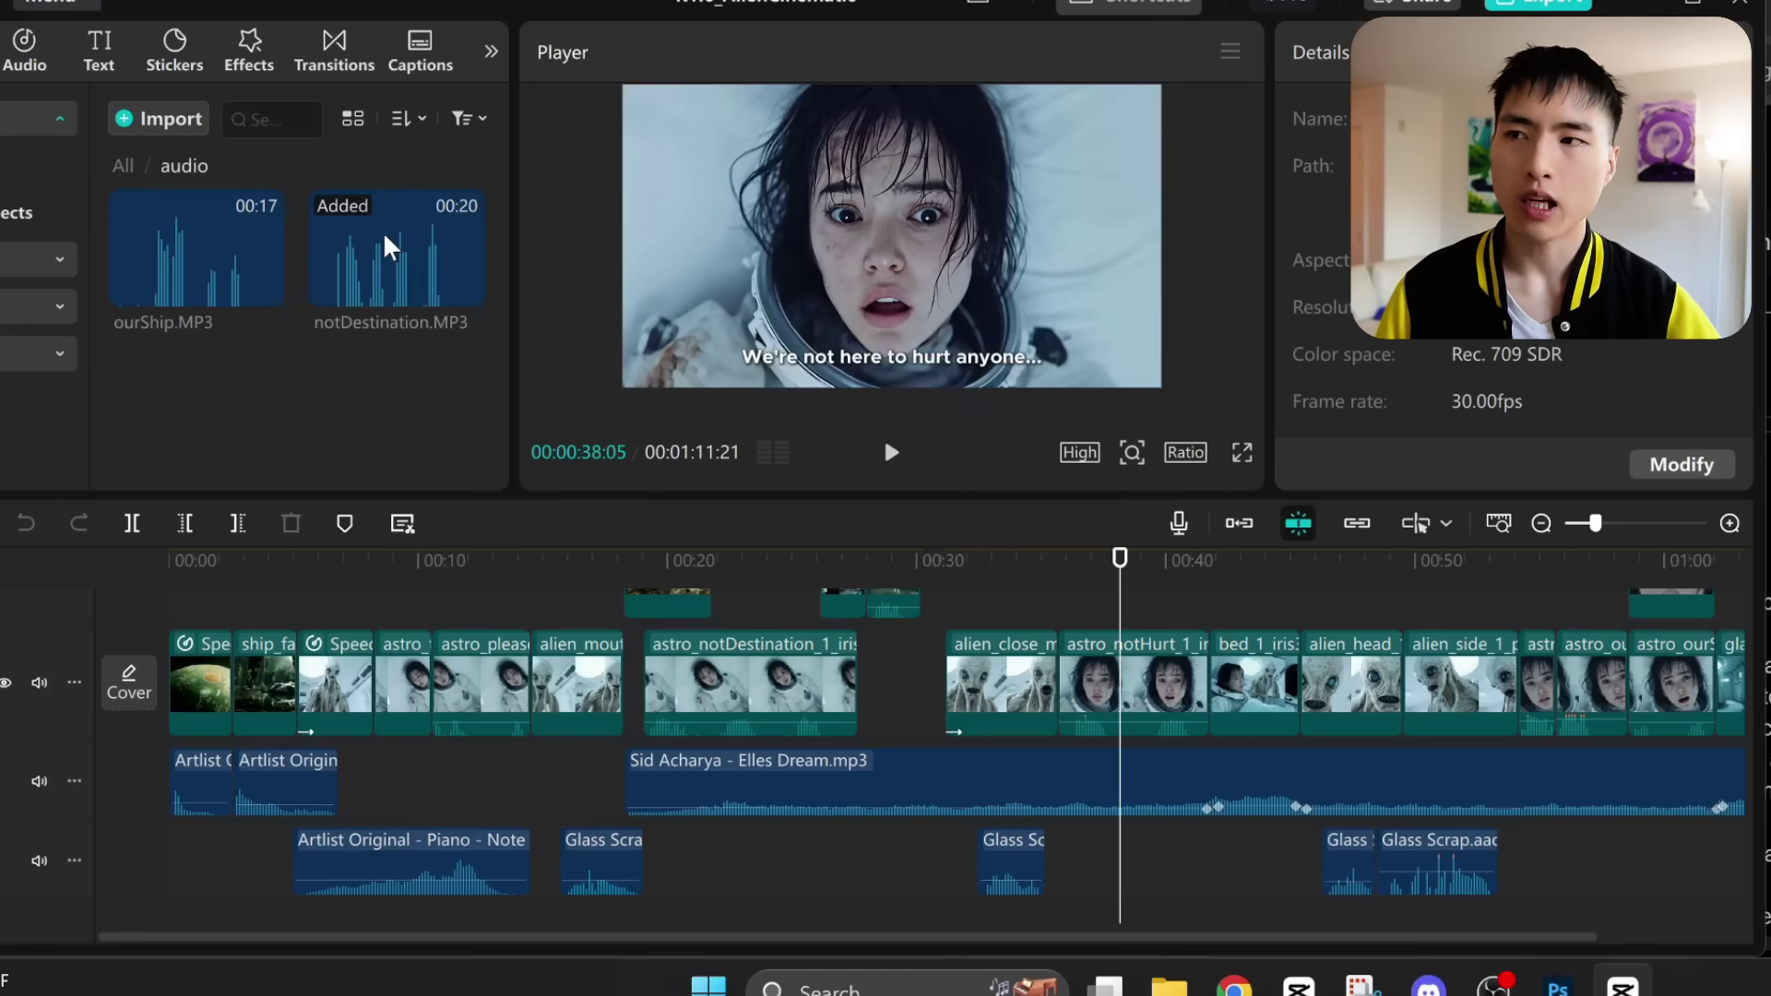
left_click(122, 165)
scroll(265, 348, "down", 2)
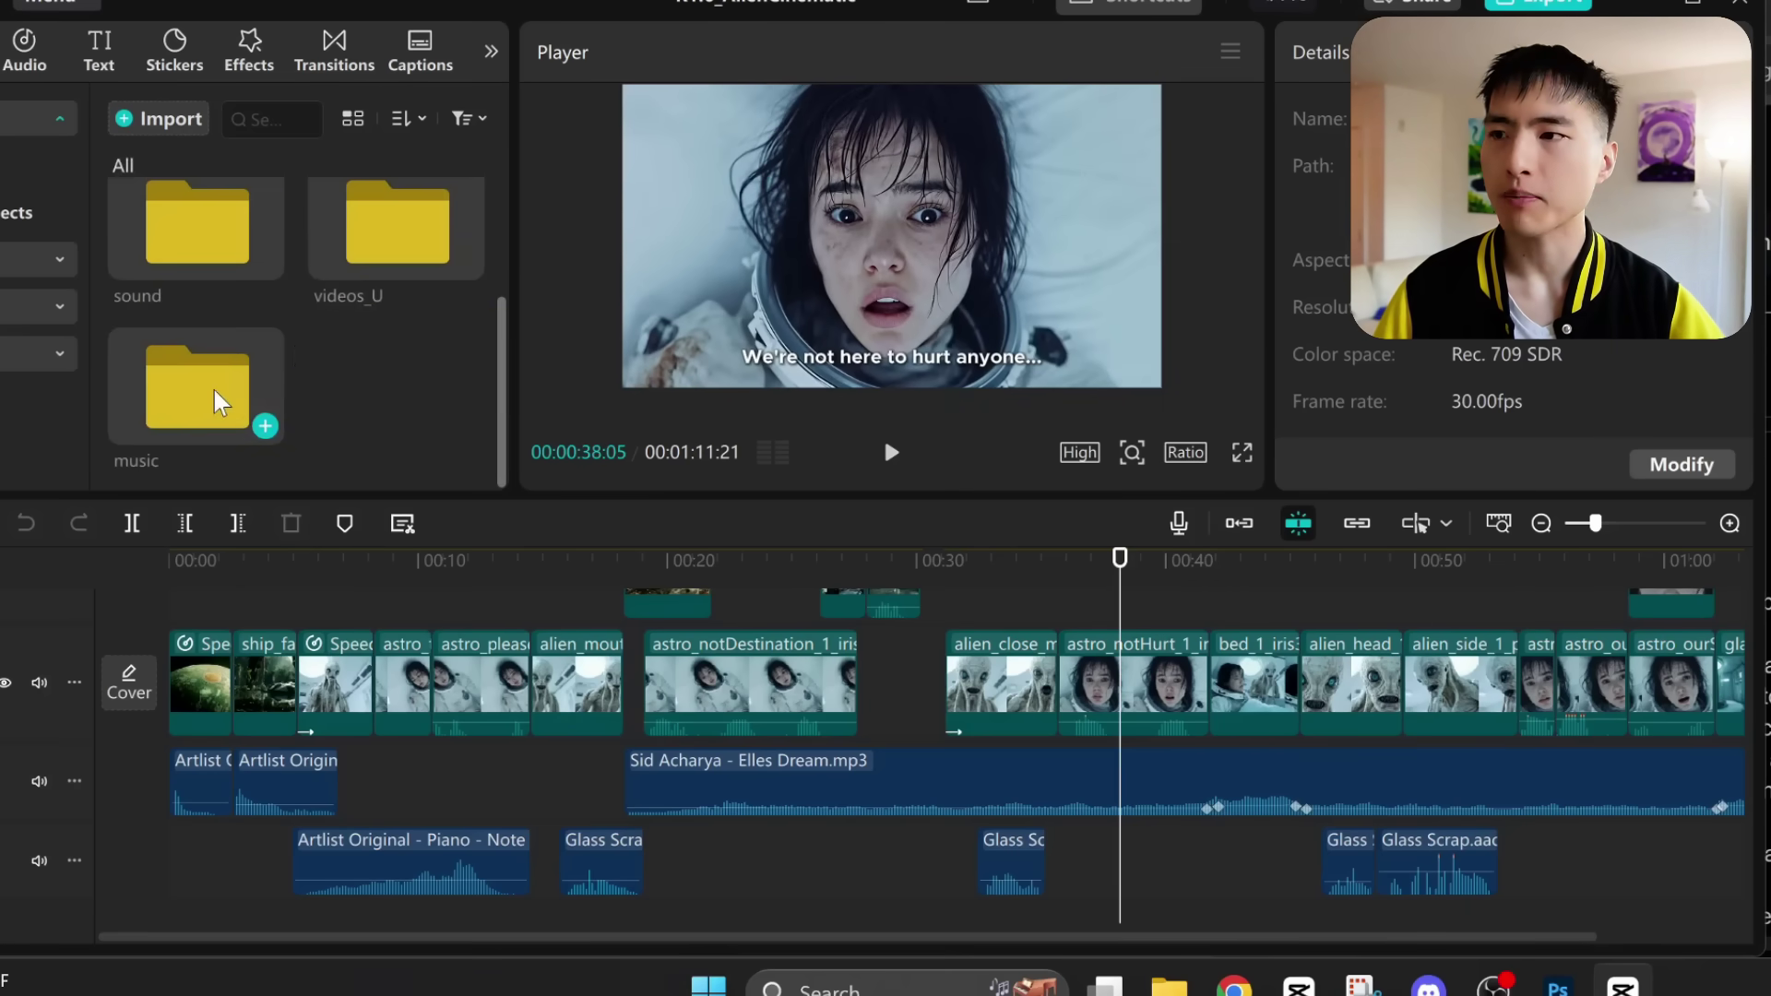
double_click(219, 403)
left_click(231, 277)
left_click(891, 452)
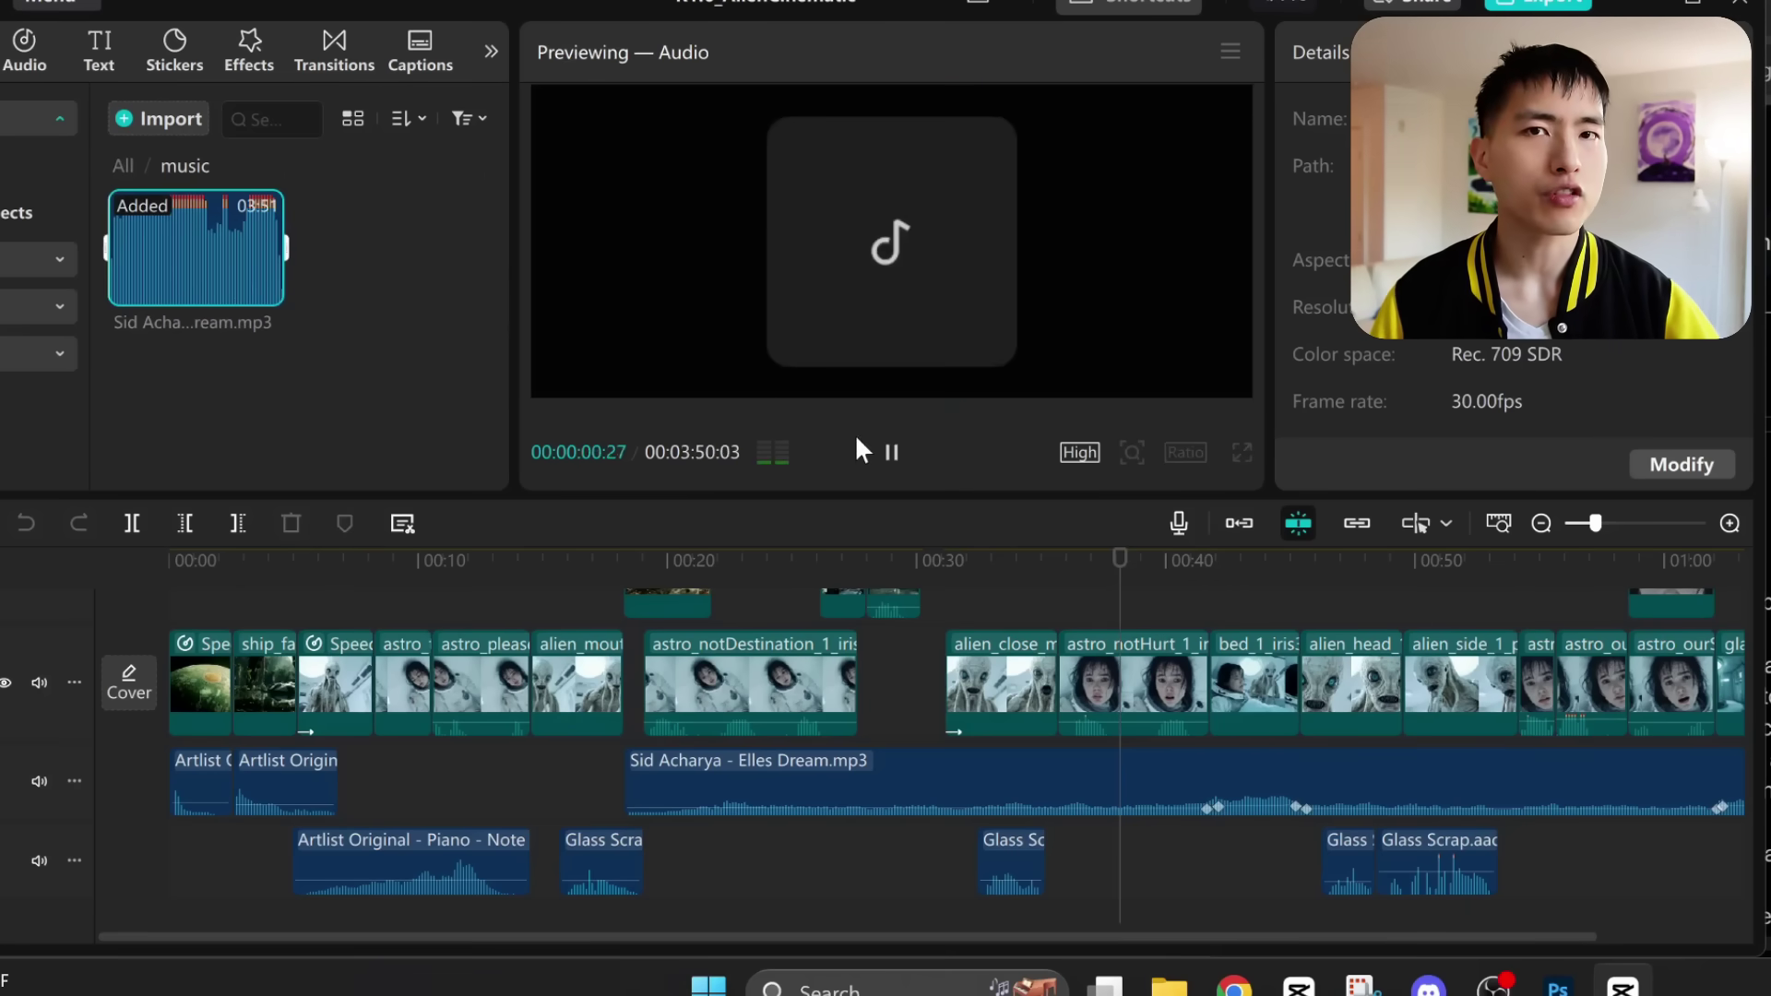